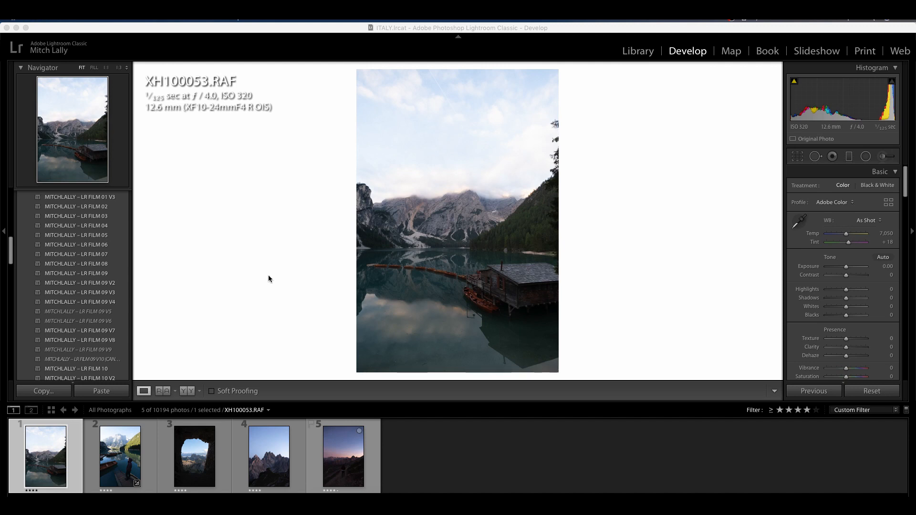
Step: Apply the LR FILM 05 preset to the lake boathouse photo, and set Shadows to +68 and Blacks to +24
left_click(96, 207)
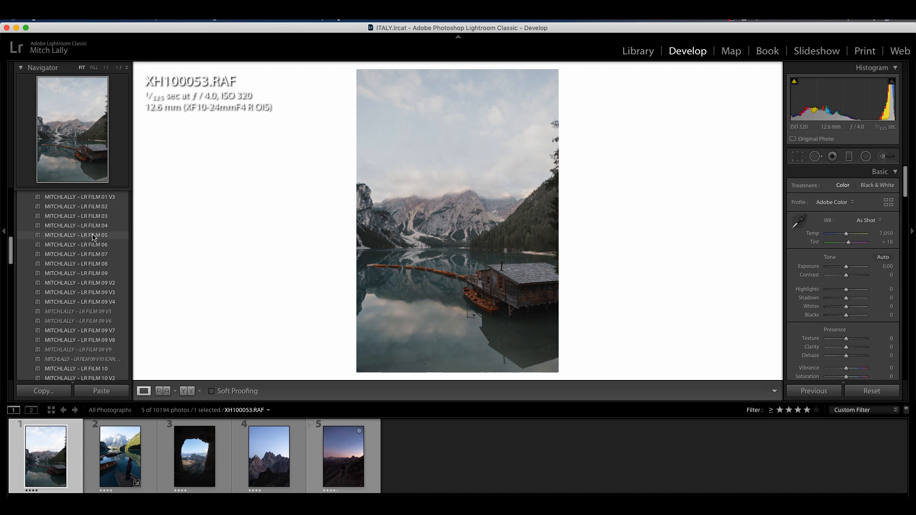
left_click(94, 236)
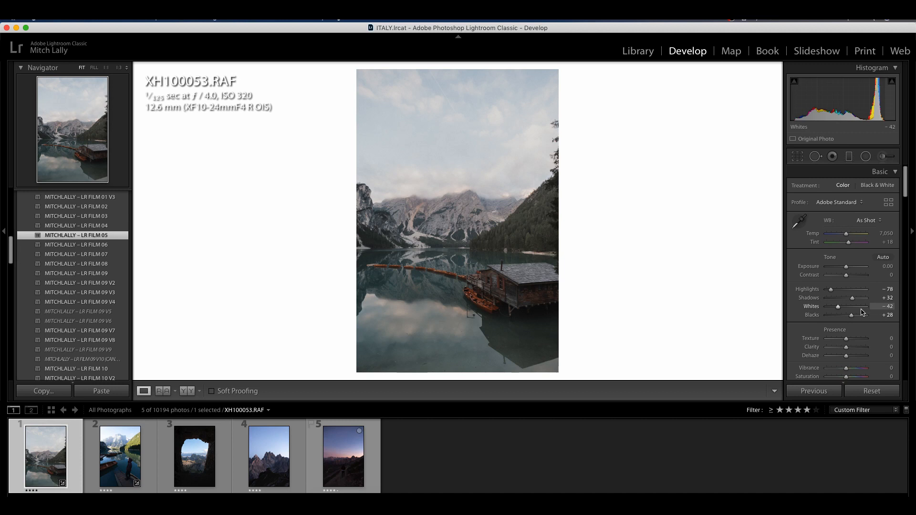
left_click_drag(852, 300, 859, 304)
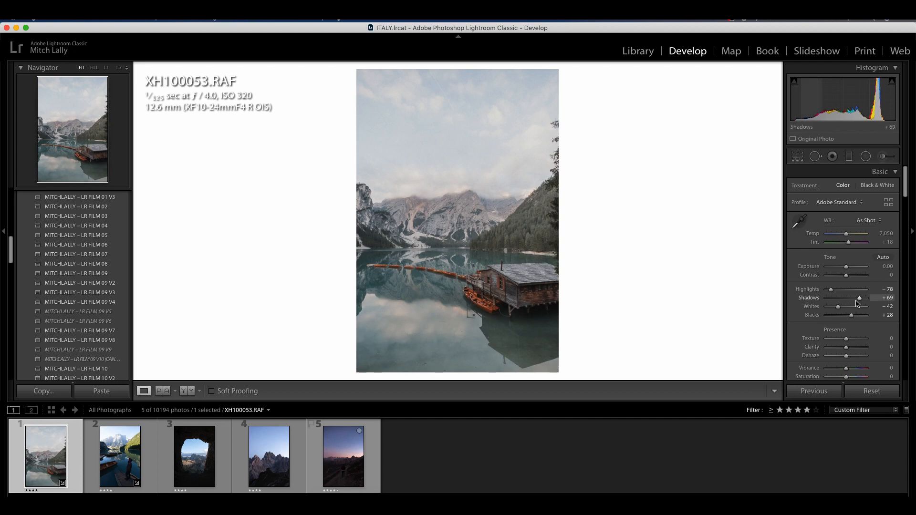
left_click_drag(852, 316, 832, 316)
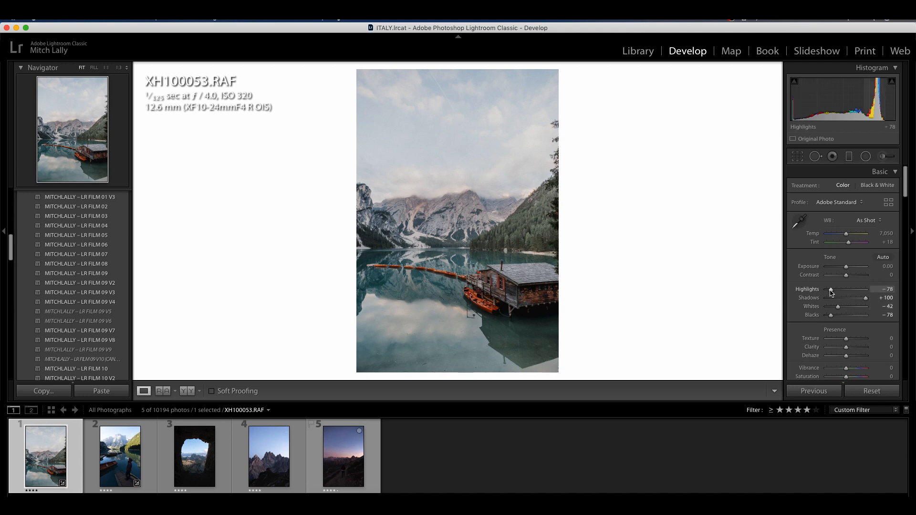
left_click_drag(831, 316, 834, 316)
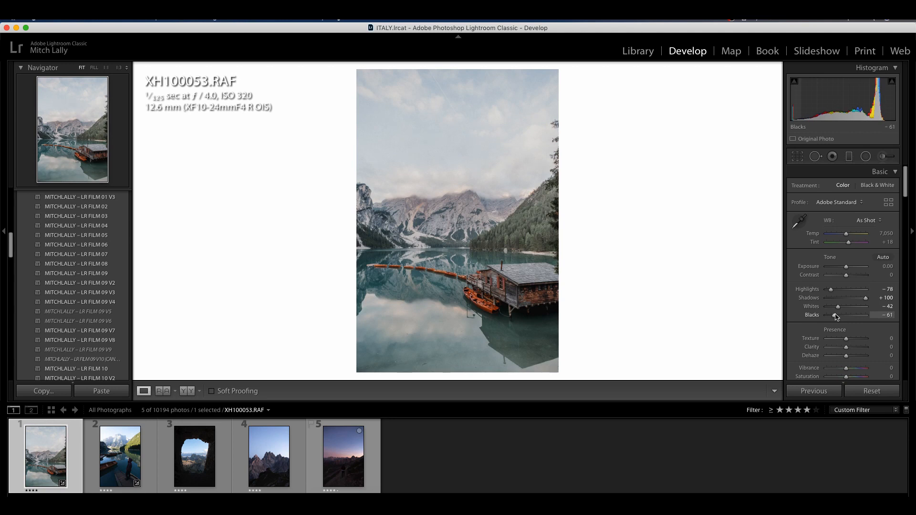
left_click_drag(837, 316, 845, 317)
mouse_move(850, 316)
left_mouse_down()
mouse_move(867, 300)
mouse_move(850, 319)
left_mouse_up()
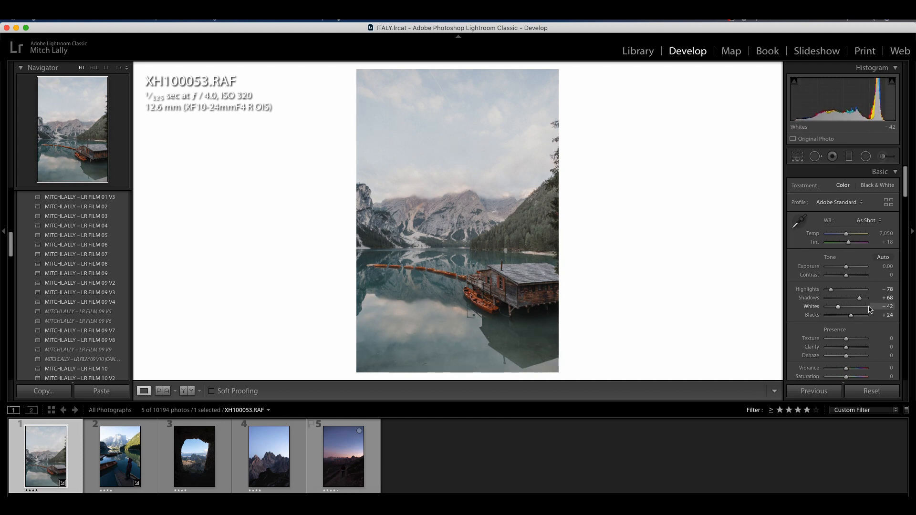
Step: Review the preset's HSL hue, saturation and luminance adjustments
scroll(883, 318, "down", 1)
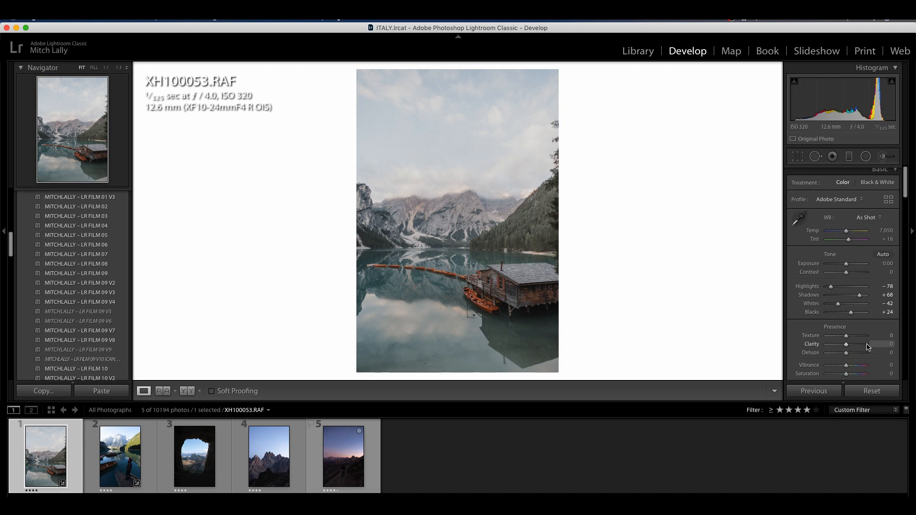
scroll(868, 347, "down", 10)
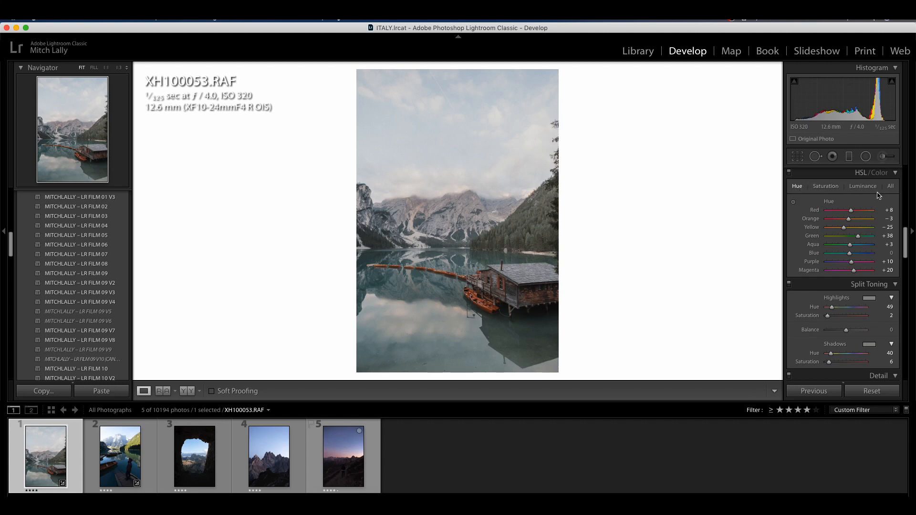
left_click(821, 187)
left_click(867, 188)
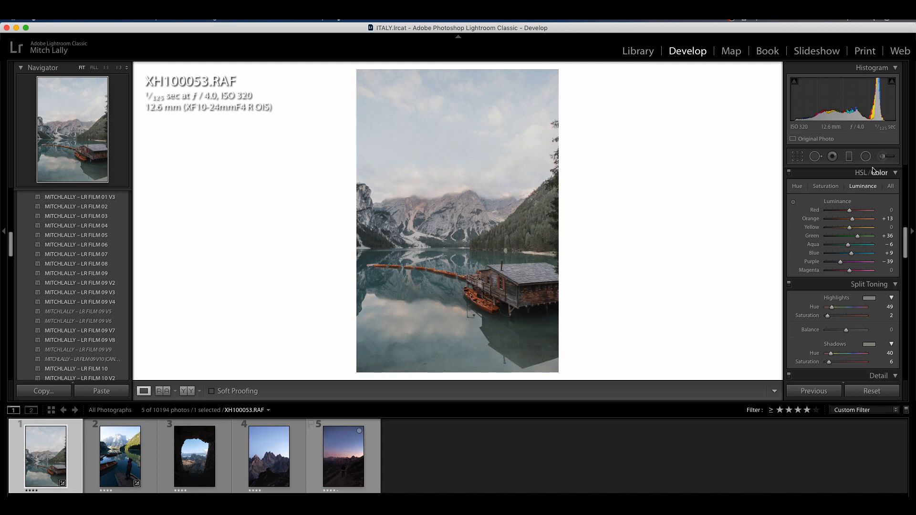
left_click(828, 186)
left_click(797, 187)
scroll(812, 267, "down", 2)
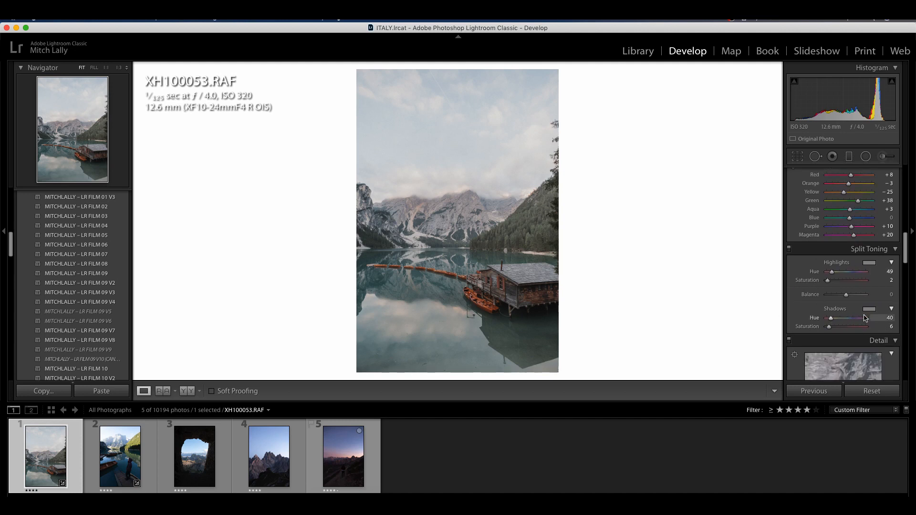
Step: Review the preset's split toning, sharpening, noise reduction, lens correction, grain and calibration settings
scroll(859, 310, "down", 8)
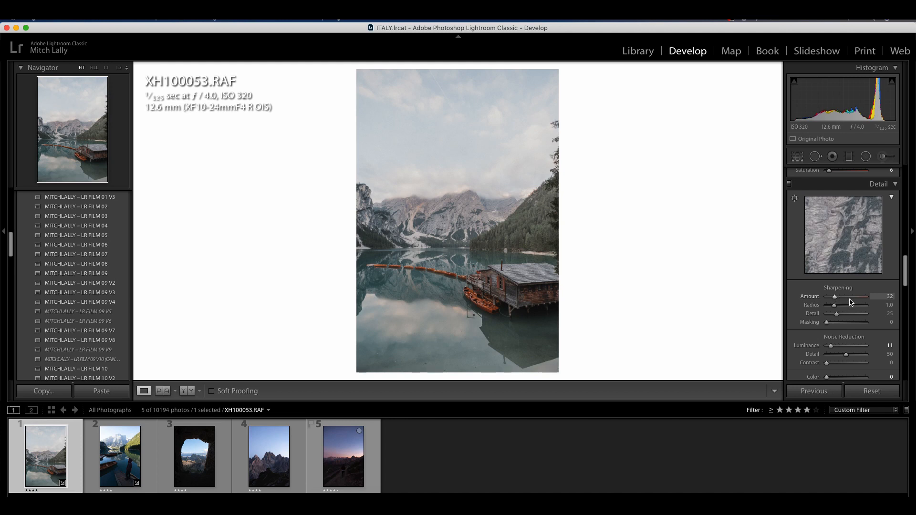
scroll(840, 300, "down", 3)
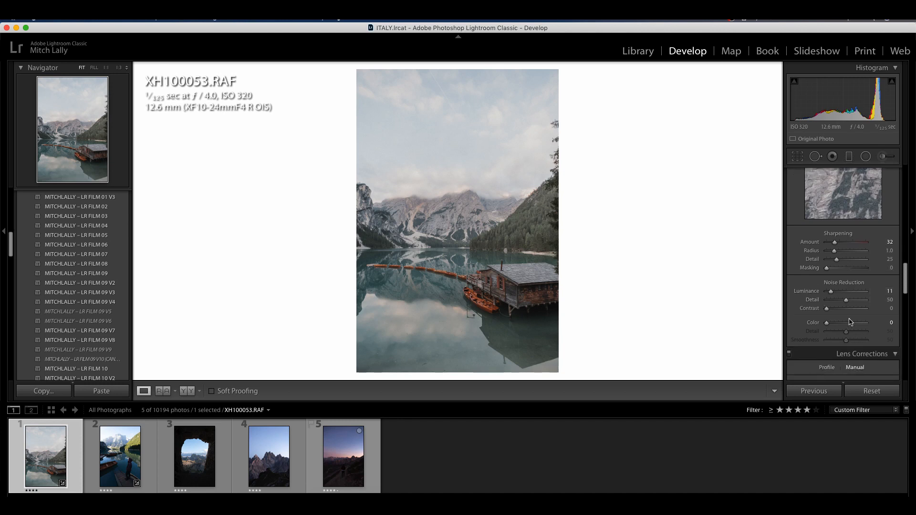
scroll(839, 315, "down", 6)
scroll(847, 326, "down", 15)
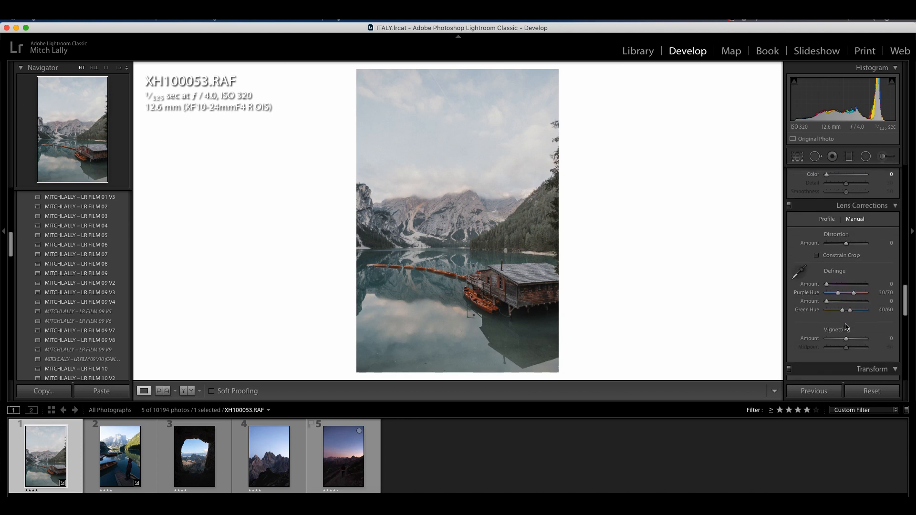
scroll(846, 326, "down", 6)
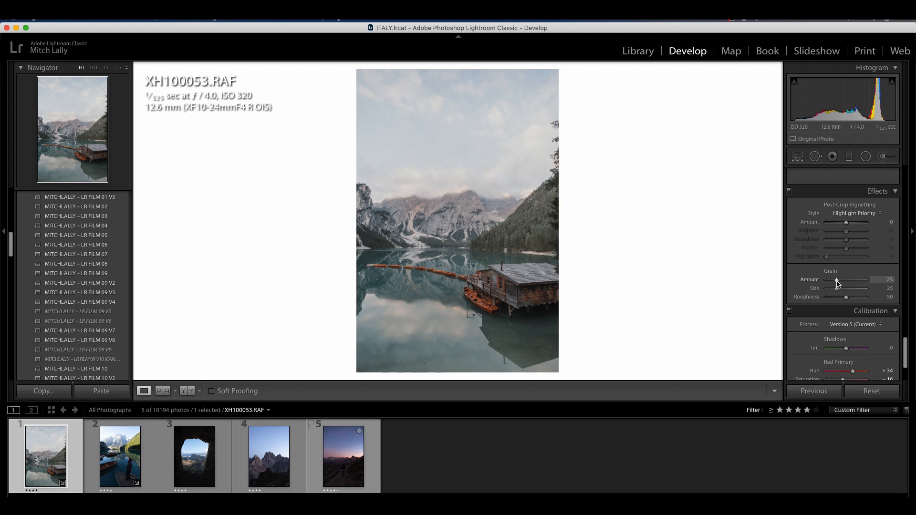
scroll(840, 285, "down", 4)
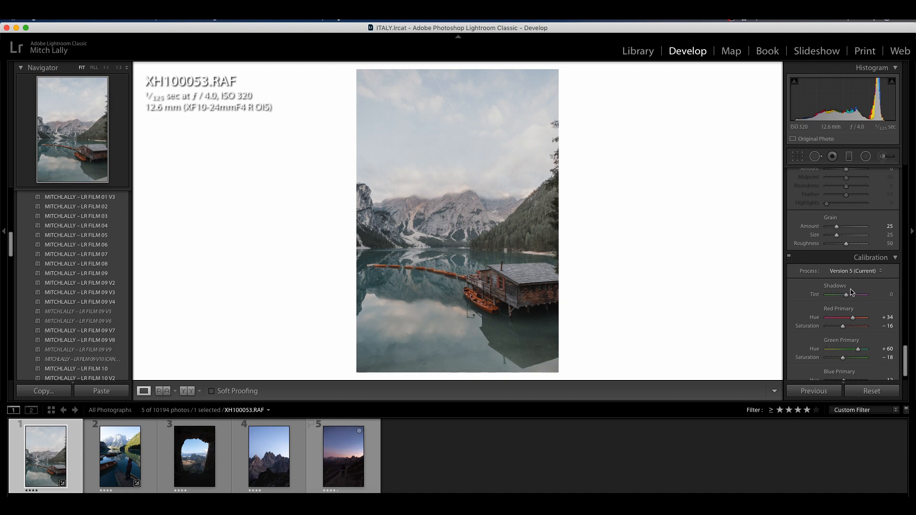
scroll(852, 286, "down", 1)
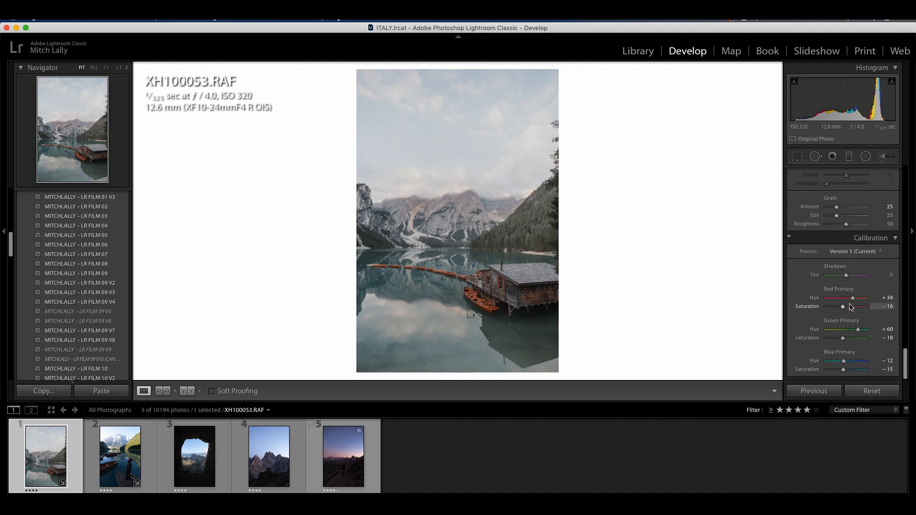
Step: Cool the photo's white balance by setting the temperature to 6,363
scroll(851, 308, "up", 10)
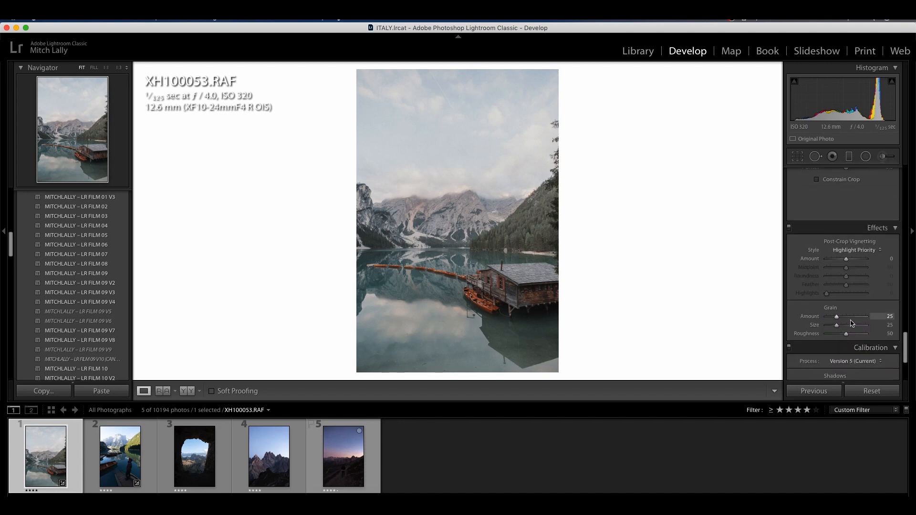
scroll(850, 320, "up", 10)
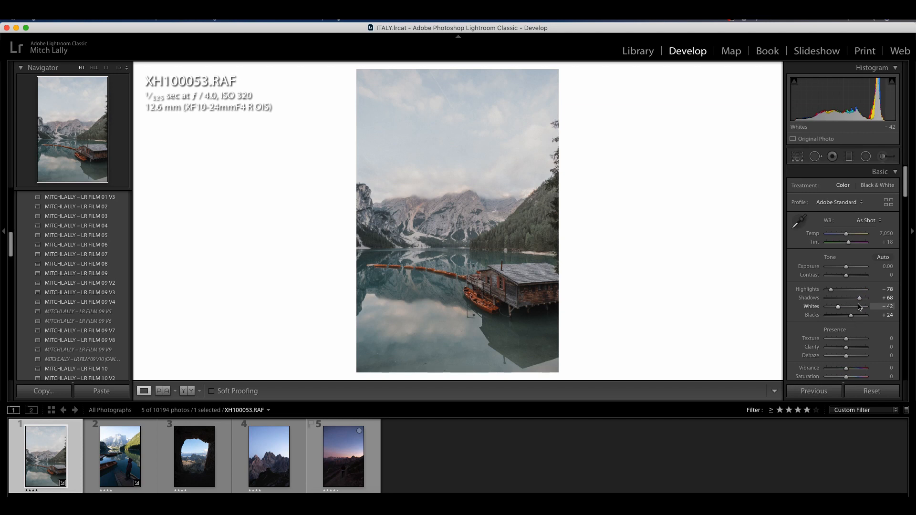
left_click_drag(847, 234, 844, 236)
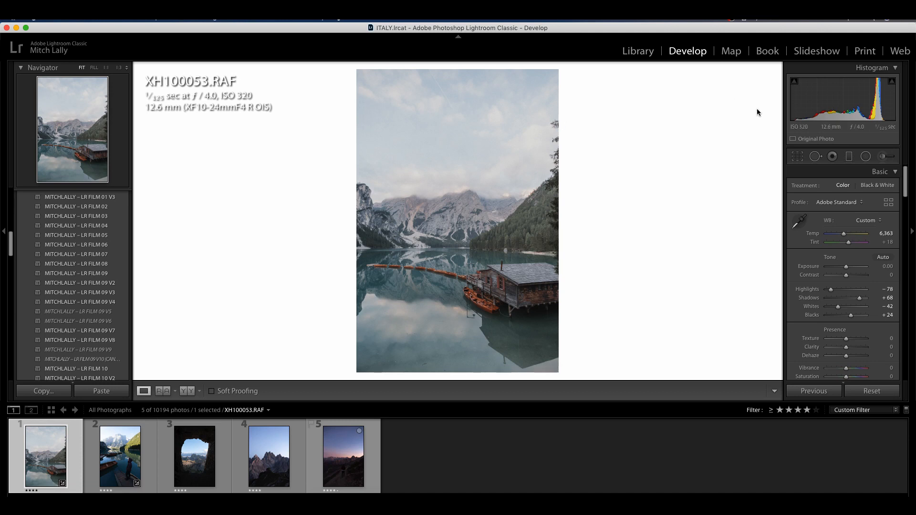
Step: Crop the photo slightly inward from its upper-right corner at the original aspect ratio, and inspect the tree branches along that edge
left_click(798, 157)
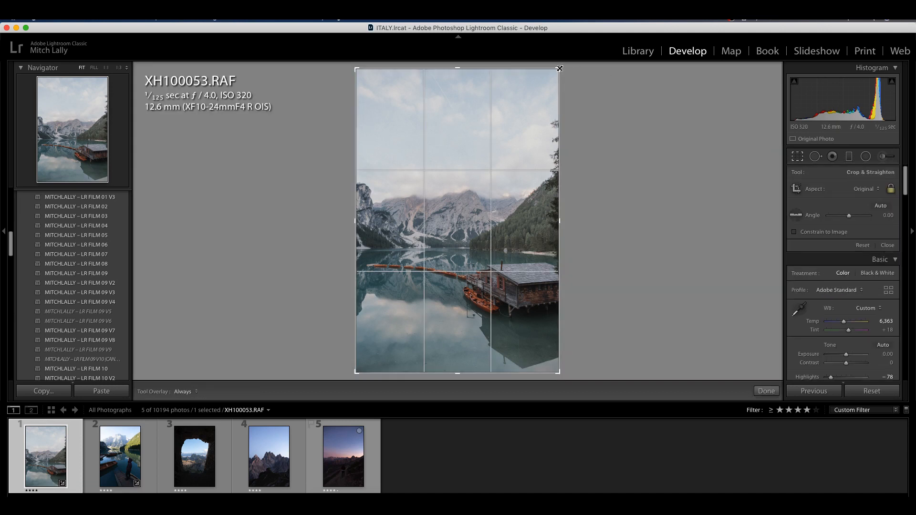
left_click_drag(560, 69, 556, 71)
key("Return")
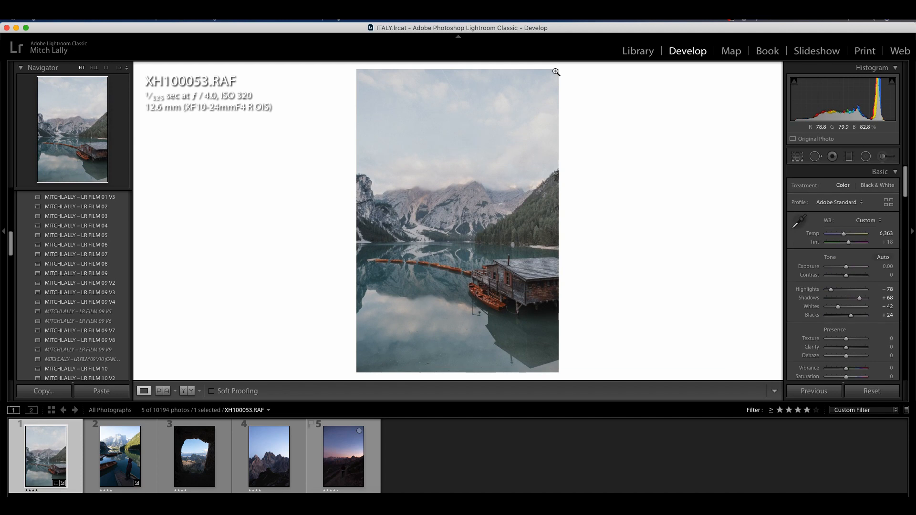
left_click(554, 191)
left_click_drag(543, 224, 536, 205)
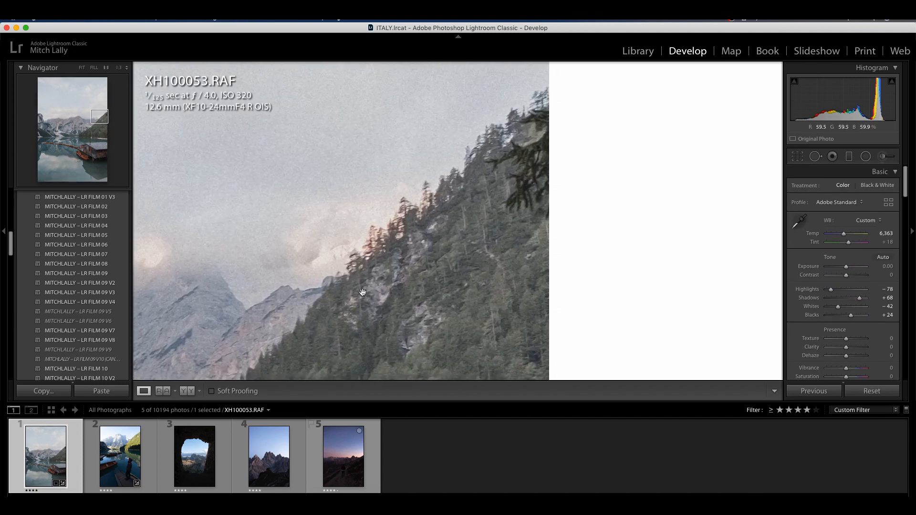
left_click(506, 226)
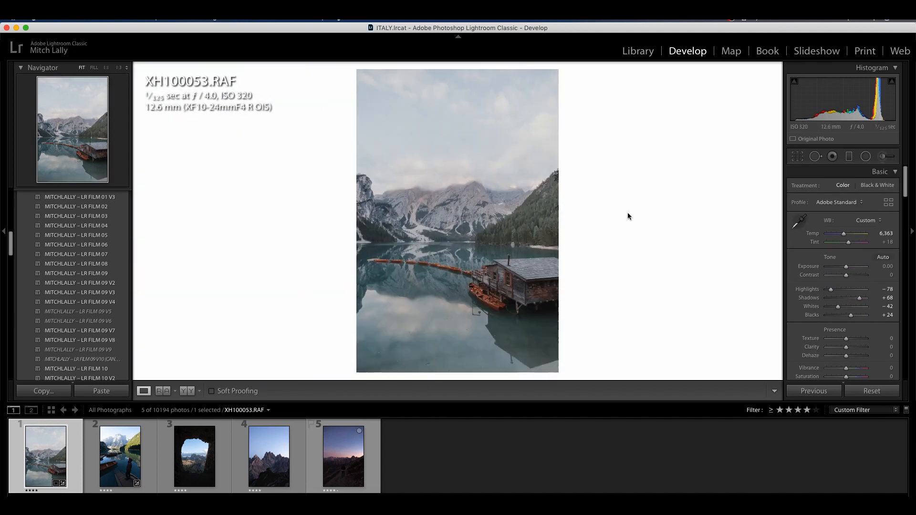
left_click(797, 156)
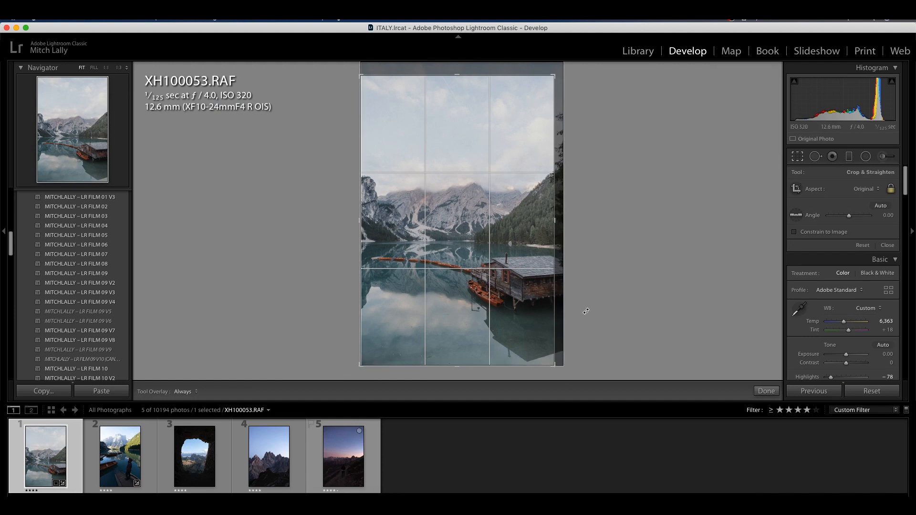
key("Return")
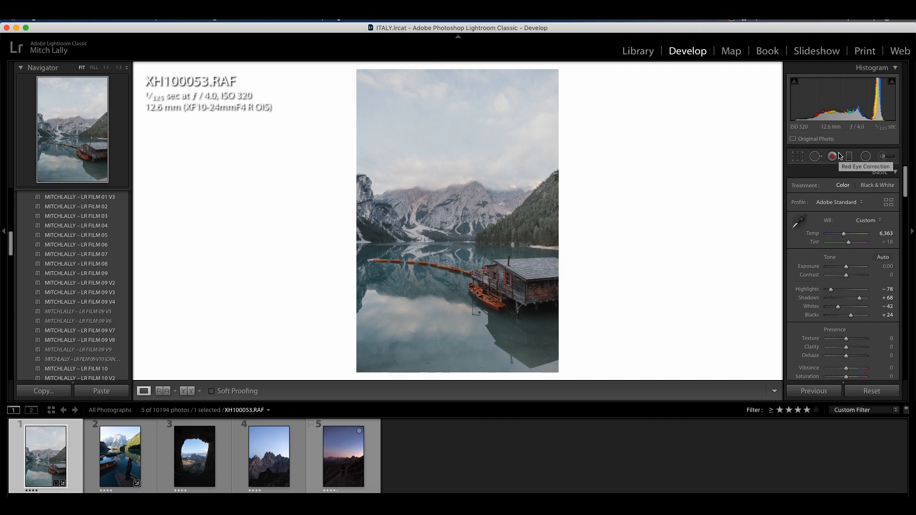
Step: Try a 4 x 5 / 8 x 10 crop and reposition the photo upward within the frame
left_click(794, 157)
left_click(876, 188)
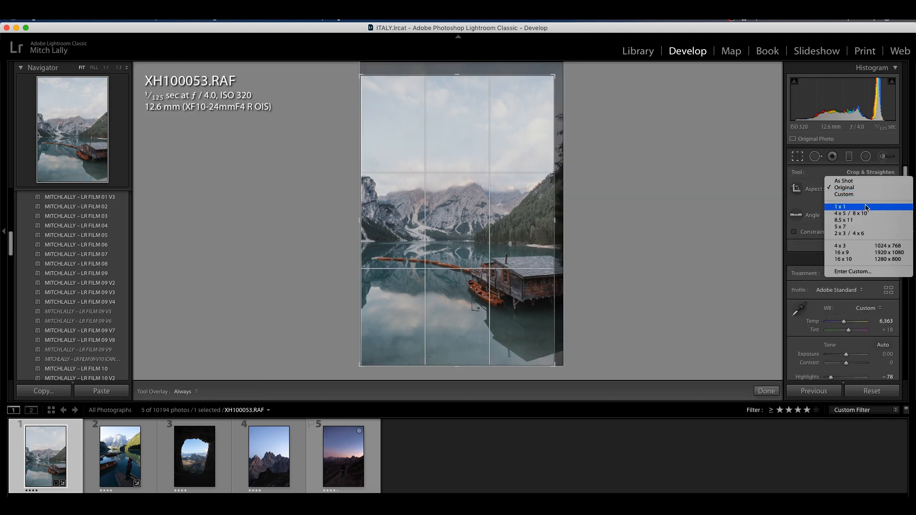
left_click(866, 213)
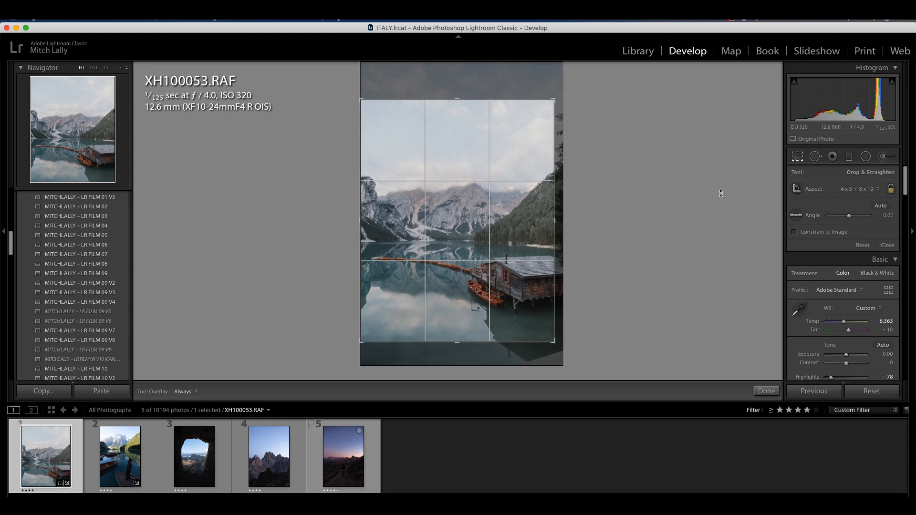
left_click_drag(518, 351, 518, 272)
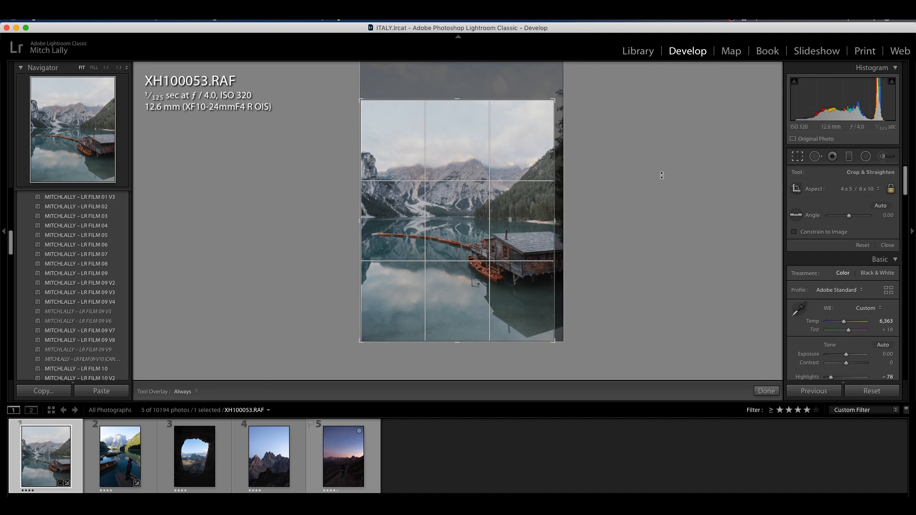
Step: Restore the As Shot crop aspect and crop inward from the photo's upper-right corner to trim the overhanging tree
left_click(852, 188)
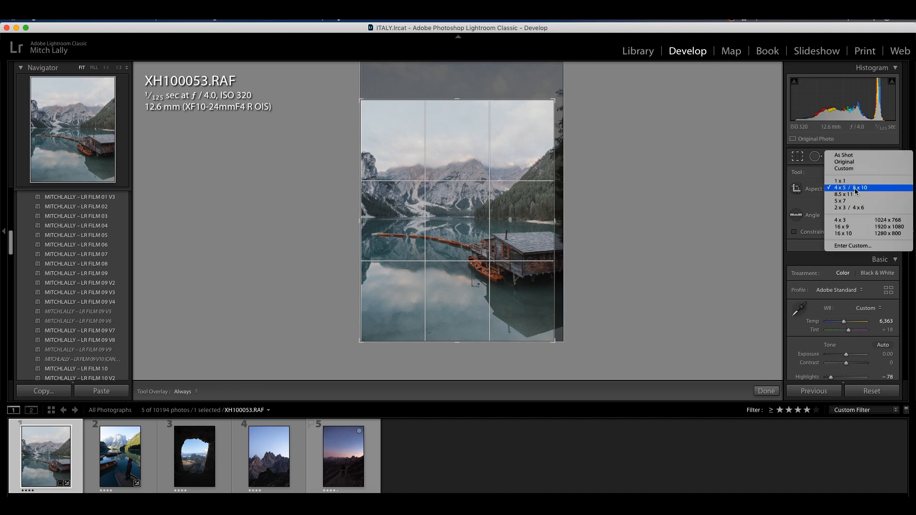
left_click(851, 157)
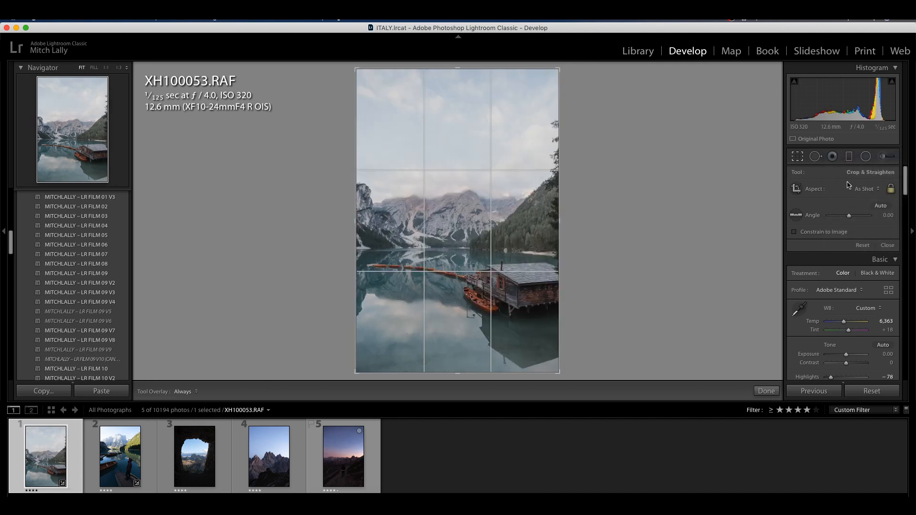
left_click_drag(560, 68, 553, 72)
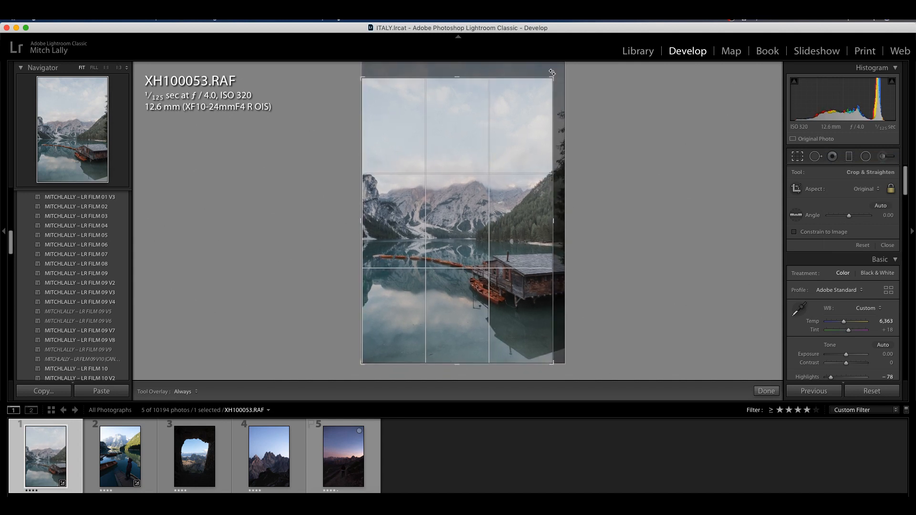
key("Return")
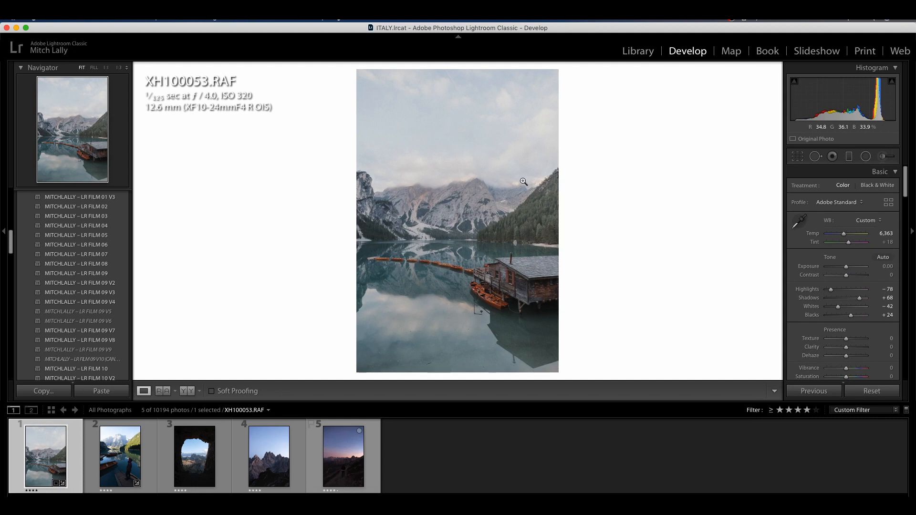
Step: Zoom in on the lake water in the foreground and examine its surface for debris and specks
left_click(426, 368)
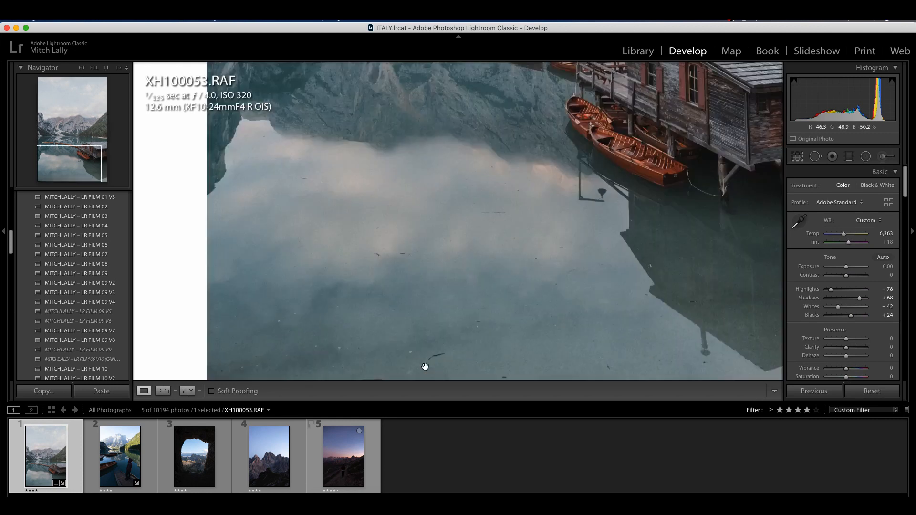
left_click_drag(621, 236, 487, 307)
left_click_drag(451, 207, 541, 349)
left_click_drag(352, 256, 611, 185)
left_click_drag(317, 188, 714, 132)
left_click(562, 214)
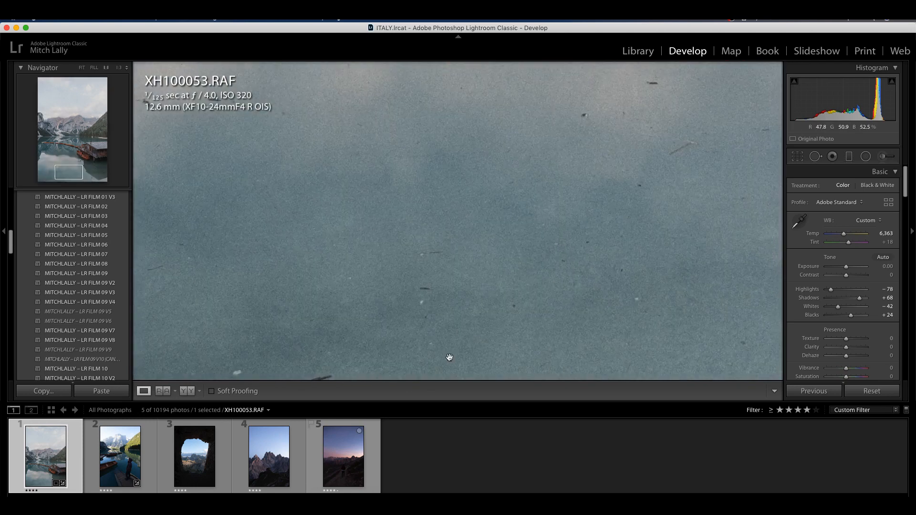
left_click(444, 358)
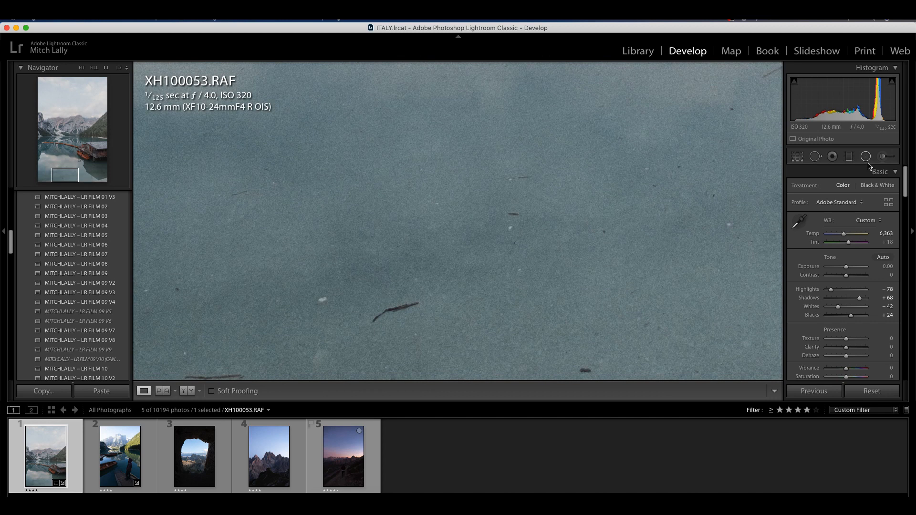
Step: Heal the large twig and the small dark debris in the foreground water, sampling each from clean water directly above it
left_click(816, 157)
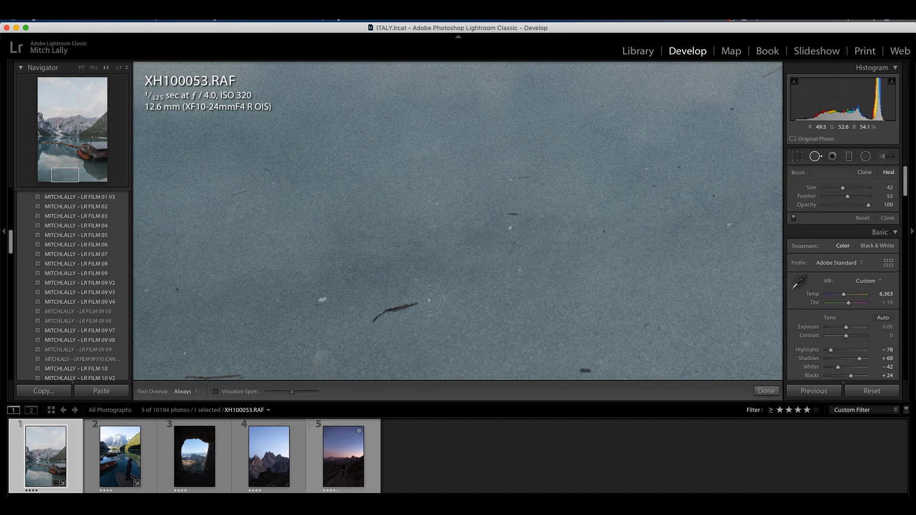
left_click_drag(416, 304, 372, 321)
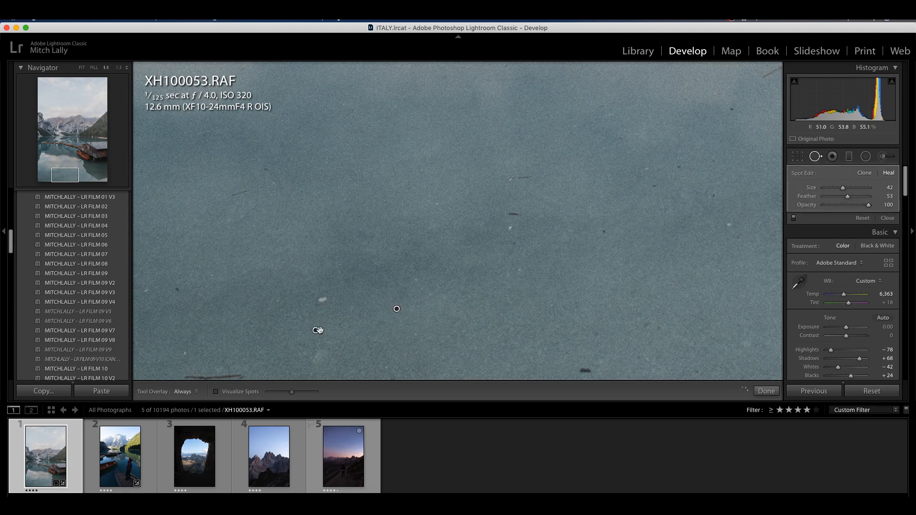
left_click_drag(317, 331, 372, 231)
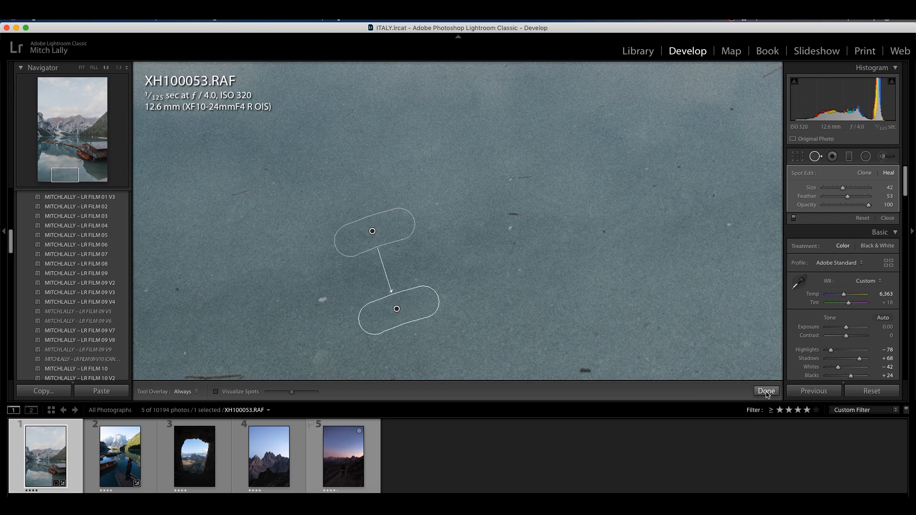
left_click_drag(525, 212, 506, 211)
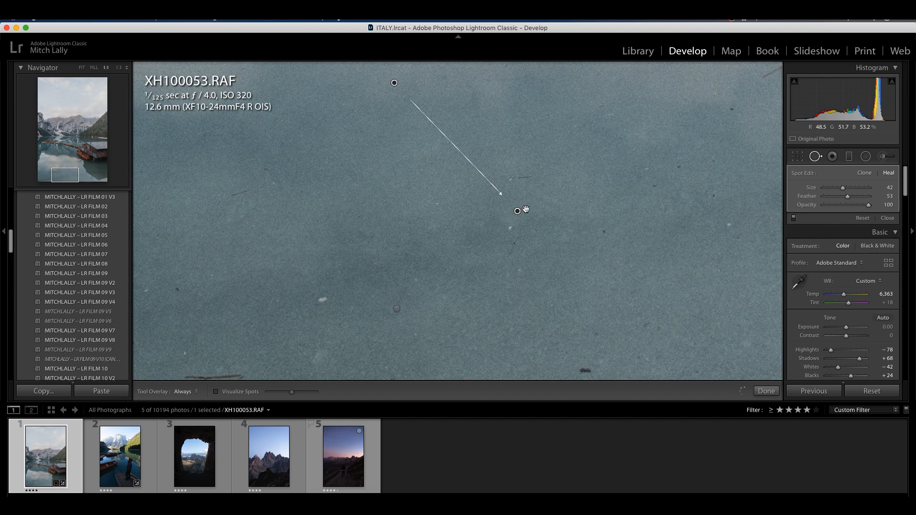
mouse_move(391, 82)
left_mouse_down()
mouse_move(524, 116)
mouse_move(523, 140)
left_mouse_up()
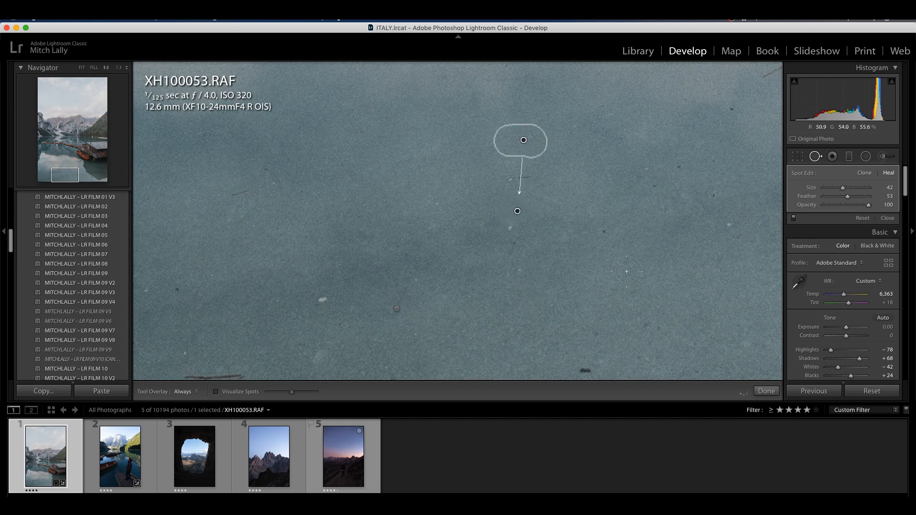
left_click(764, 392)
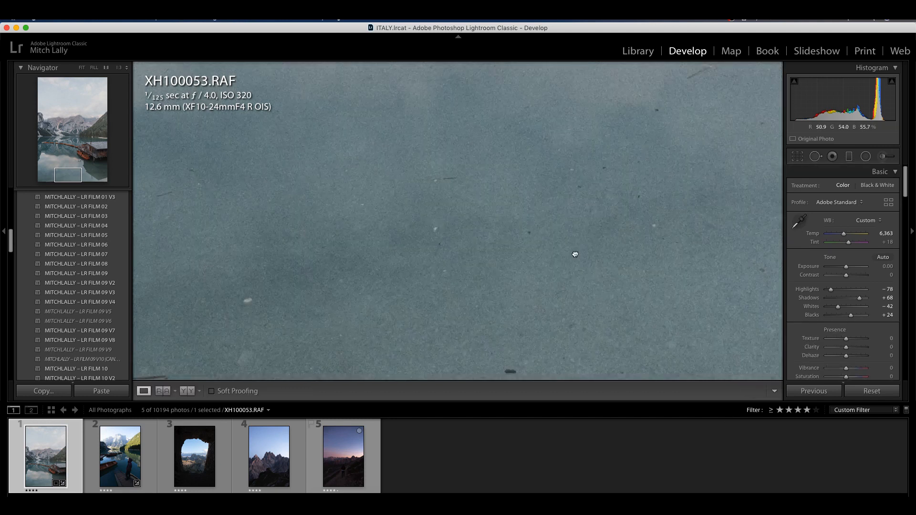
Step: Heal the thin twigs and dark debris floating in the open water near the boathouse reflection with a size 32 brush
scroll(669, 210, "up", 2)
left_click(816, 156)
left_click_drag(603, 162, 622, 152)
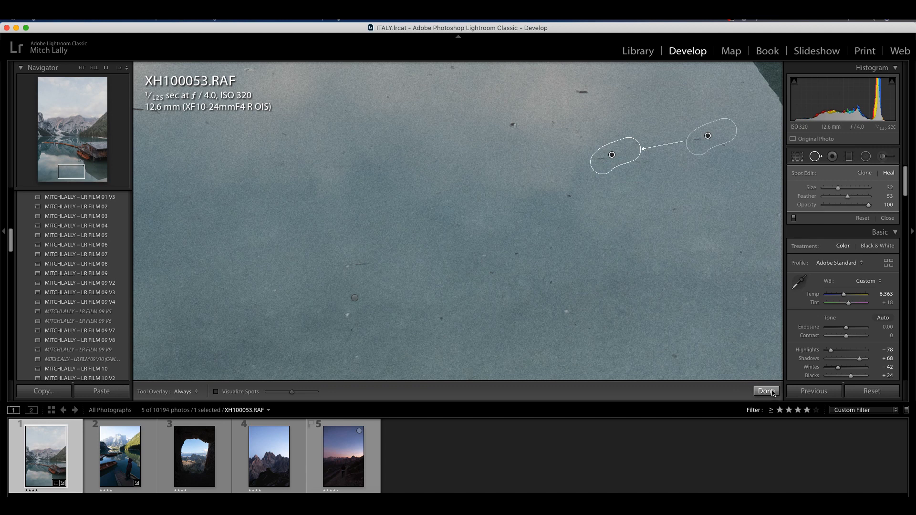
left_click(767, 392)
left_click(816, 157)
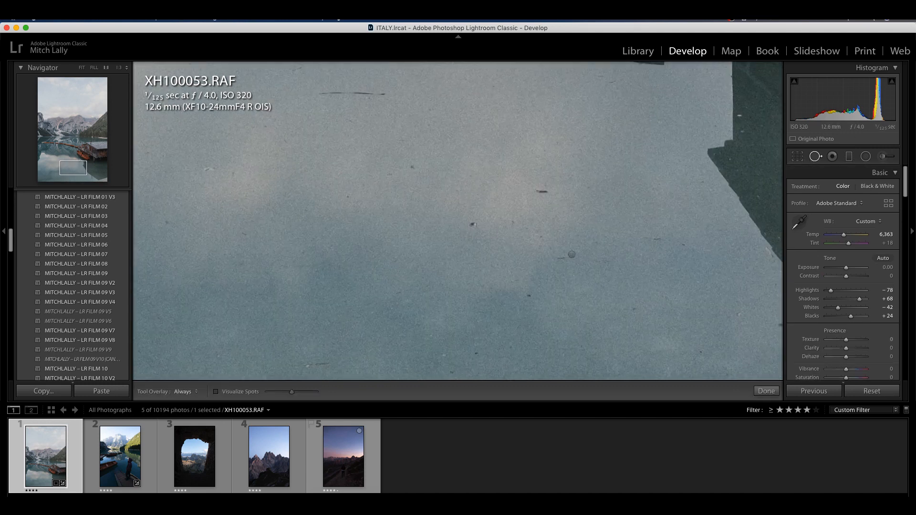
left_click_drag(529, 191, 570, 191)
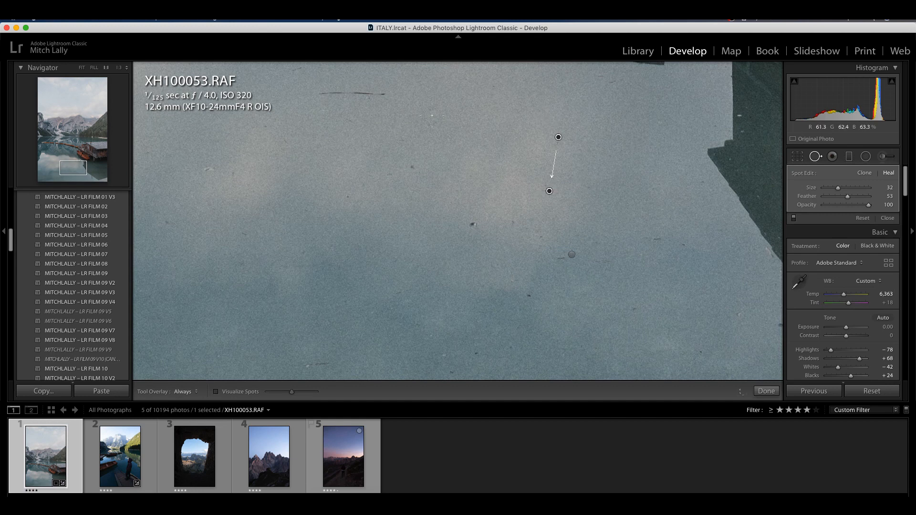
left_click_drag(309, 91, 415, 92)
left_click(767, 391)
Step: Heal the floating debris within and around the dark boathouse reflection
left_click_drag(603, 287, 379, 119)
left_click_drag(716, 180, 511, 227)
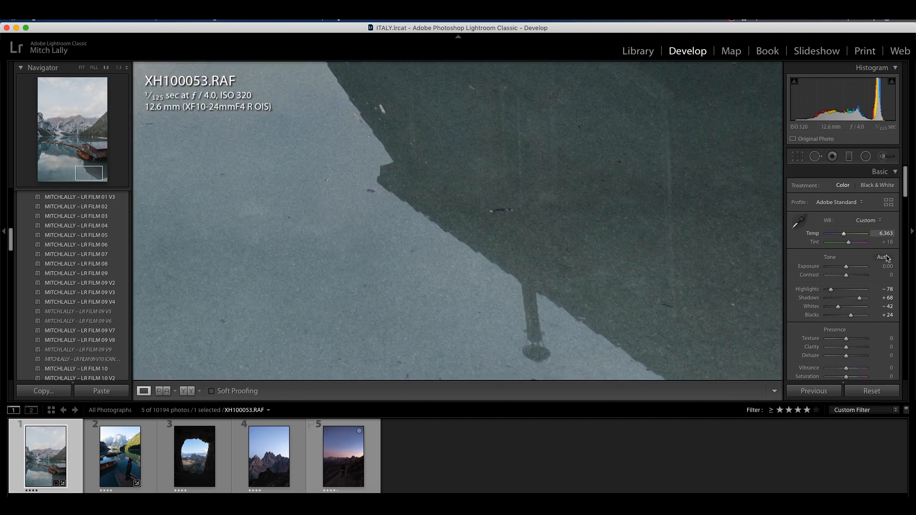
left_click(816, 157)
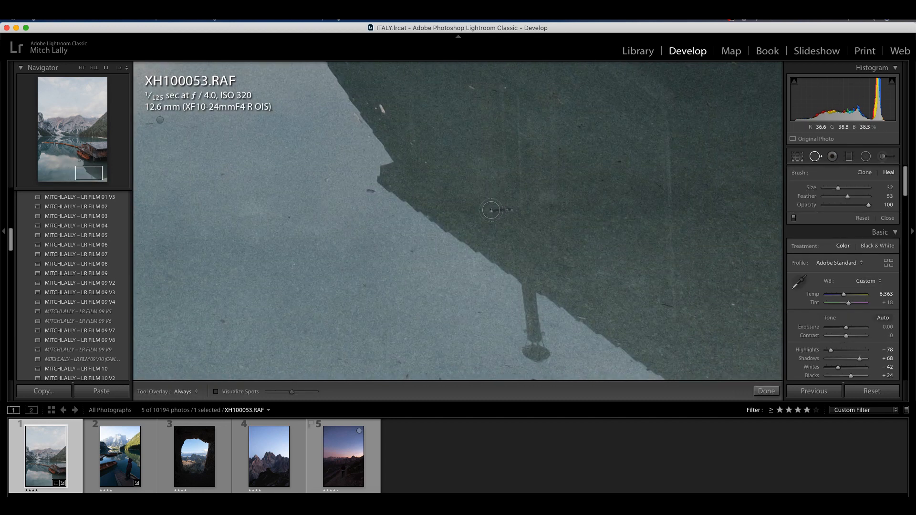
left_click(511, 210)
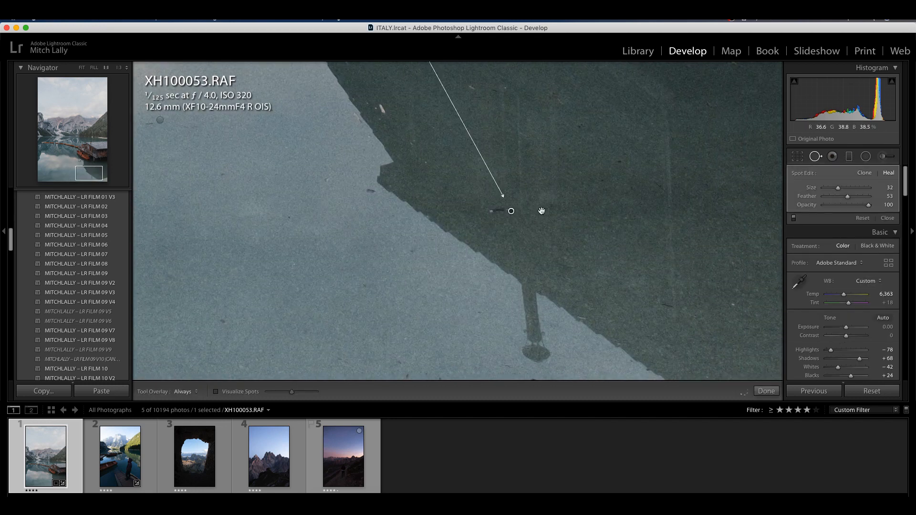
left_click(774, 392)
left_click(815, 157)
left_click(384, 209)
left_click(773, 392)
Step: Heal the long brown twig and the two smaller pieces of debris along the photo's bottom edge
left_click(471, 354)
left_click(420, 355)
left_click_drag(405, 241, 350, 168)
left_click(816, 156)
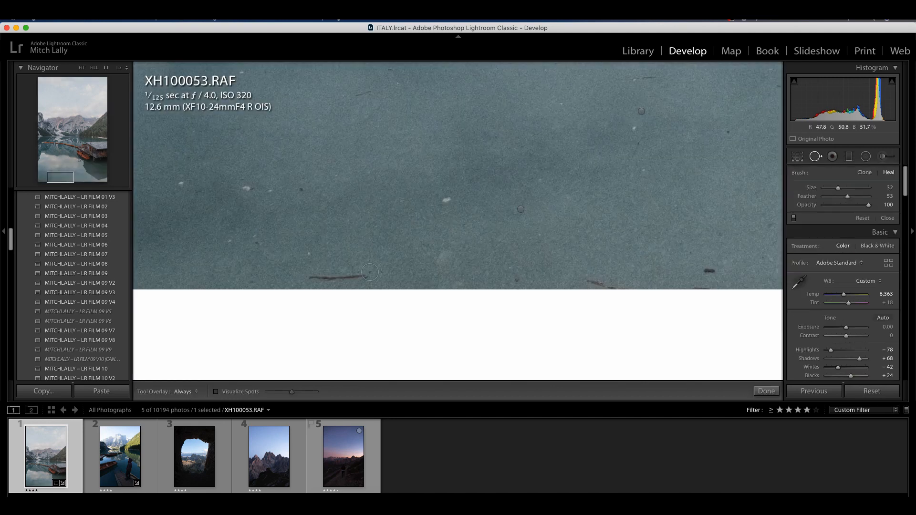
left_click_drag(309, 278, 405, 278)
left_click(709, 270)
left_click(593, 280)
left_click(767, 391)
left_click(420, 350)
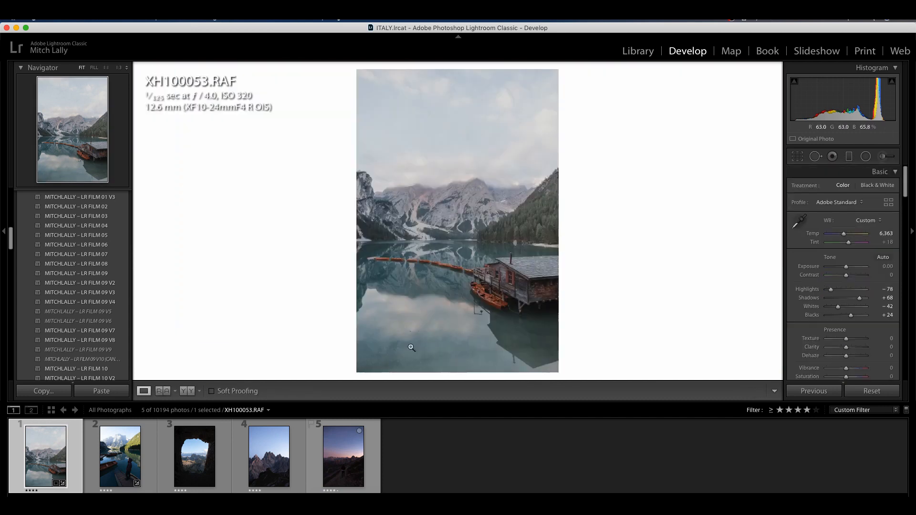
Step: Heal a remaining speck in the cloud reflection on the lake with a size 45 brush, and view the whole photo
left_click(409, 348)
left_click(816, 156)
left_click(431, 235)
left_click(767, 391)
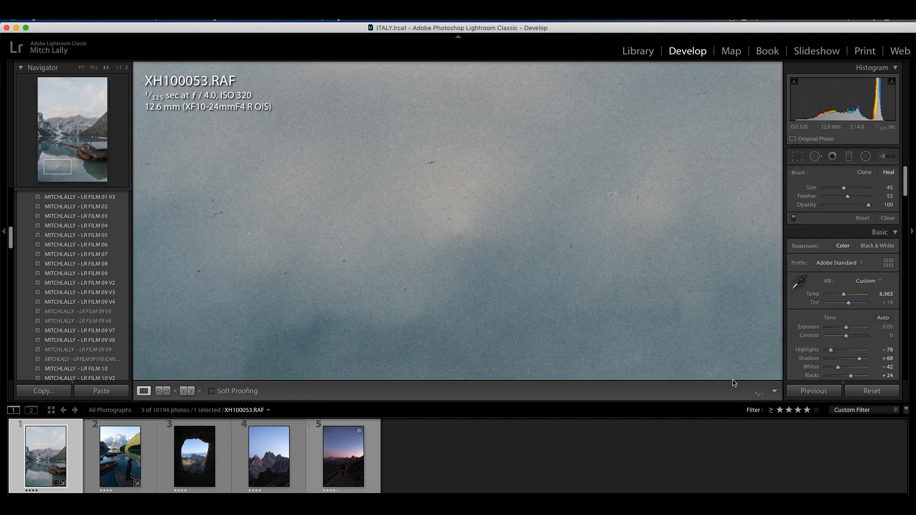
left_click(489, 356)
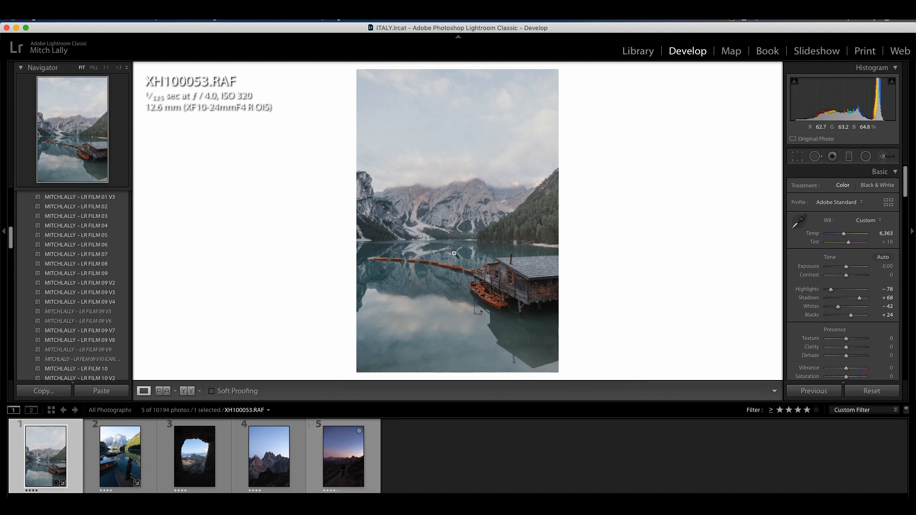
Step: Open the photo XH100498.RAF of the person standing on the dock
left_click(105, 478)
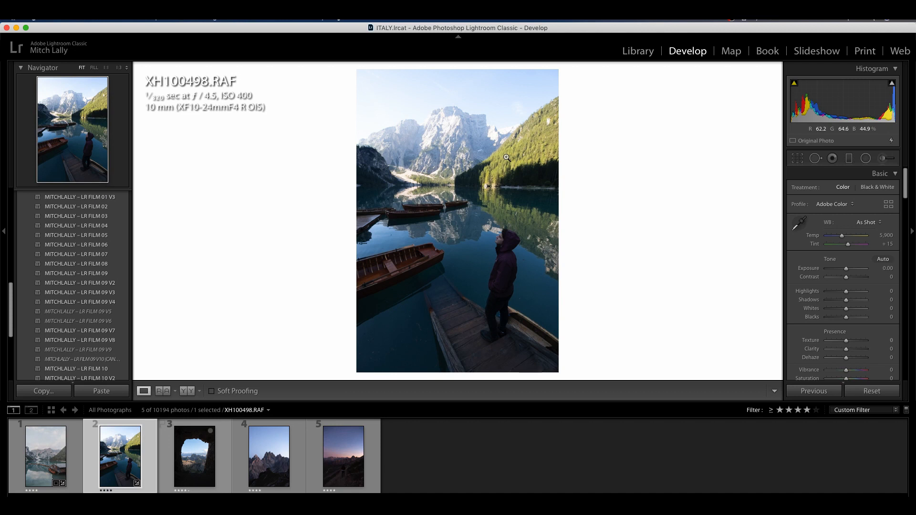
Step: Try the dock photo's exposure at +1.95, +1.85 and -2.30, and reset it to 0
left_click_drag(846, 268, 856, 271)
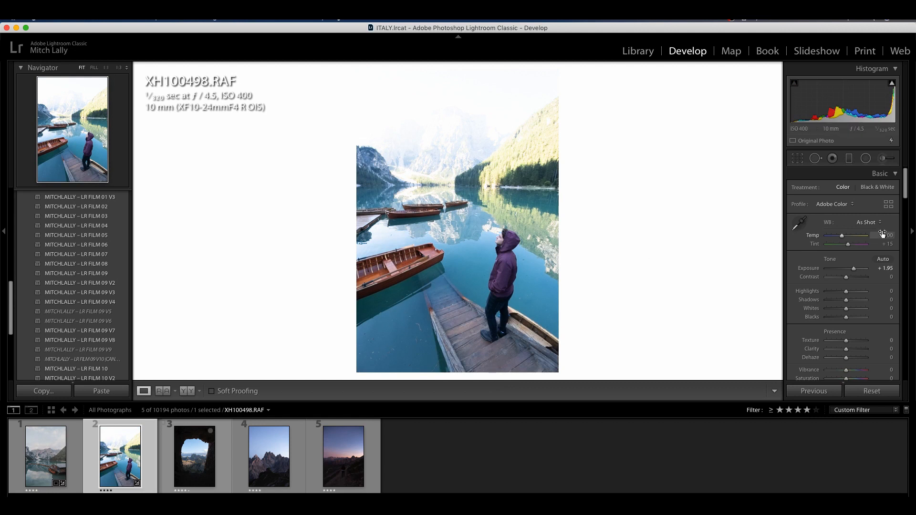
left_click_drag(855, 269, 854, 270)
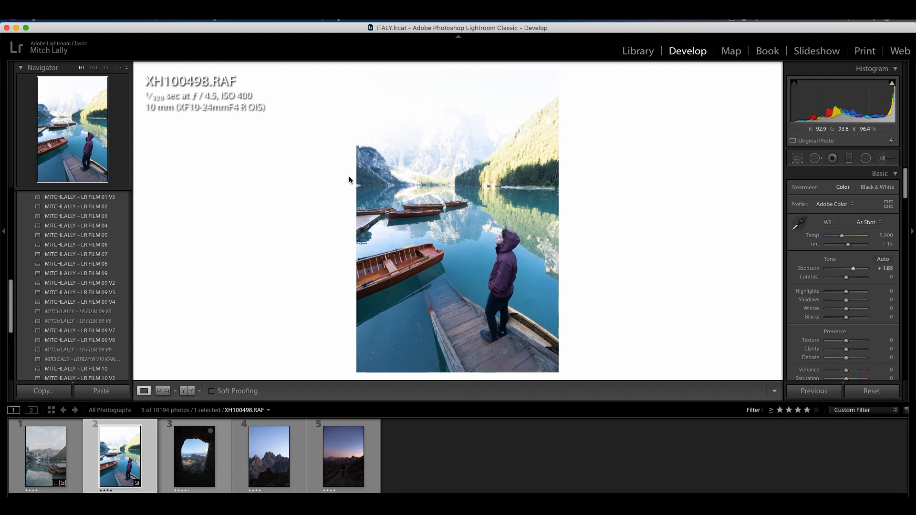
left_click_drag(861, 272, 838, 272)
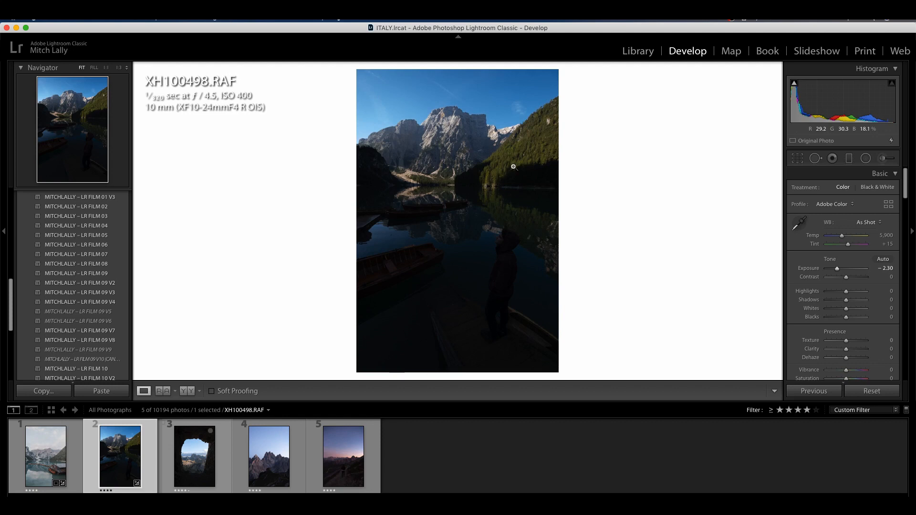
double_click(839, 270)
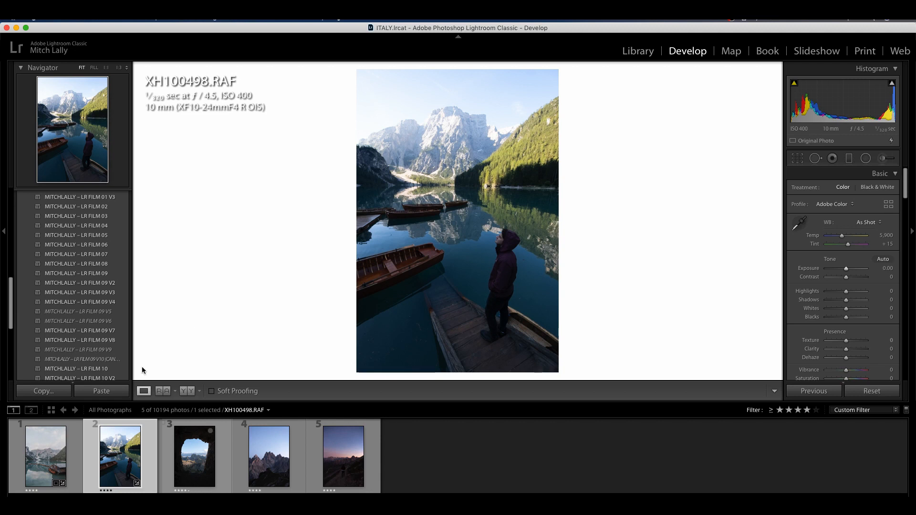
Step: Apply the LR FILM 10 preset to the dock photo and warm its temperature to 9,094
left_click(90, 370)
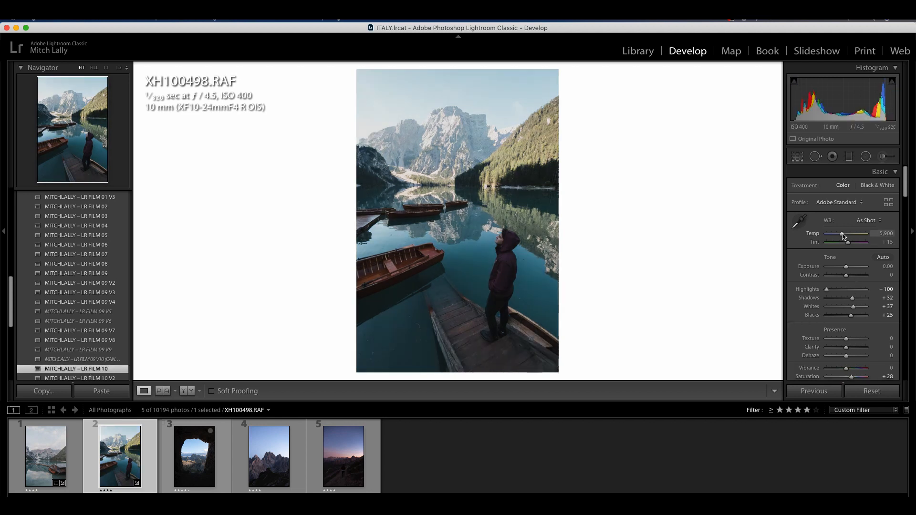
left_click_drag(843, 235, 856, 238)
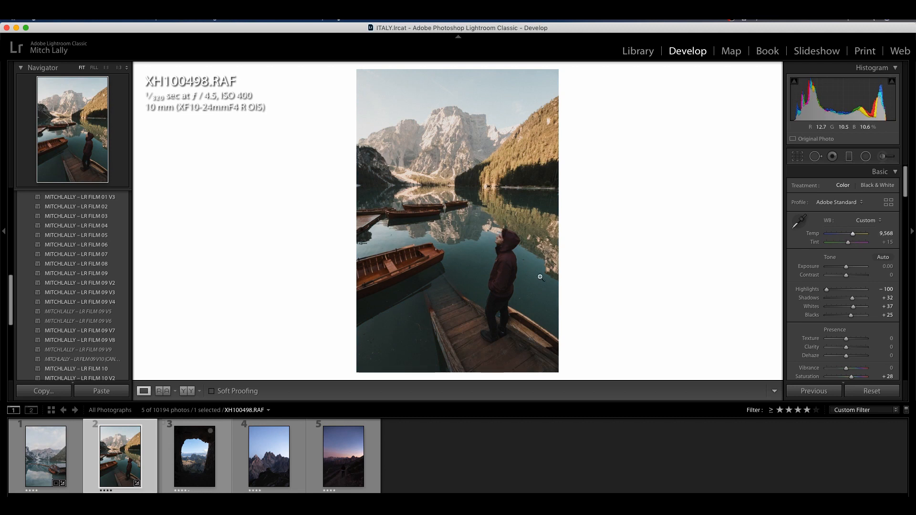
key("super+z")
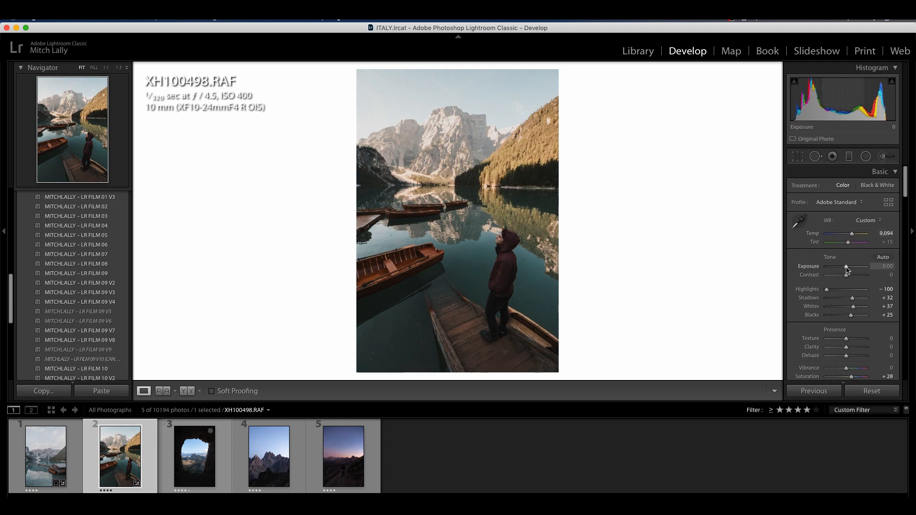
Step: Set the dock photo's exposure to +0.70, whites to -88, temperature to 6,500, tint to +13 and saturation to +14
left_click_drag(847, 269, 850, 269)
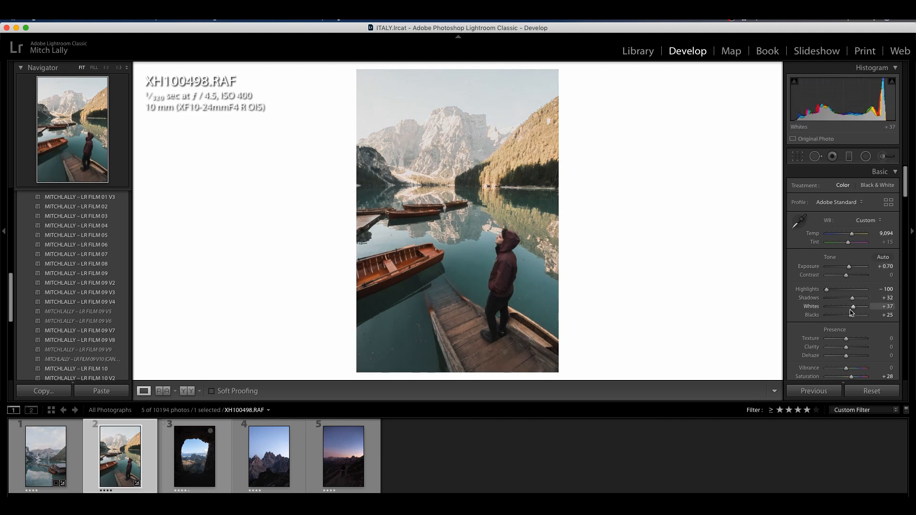
left_click_drag(853, 308, 830, 310)
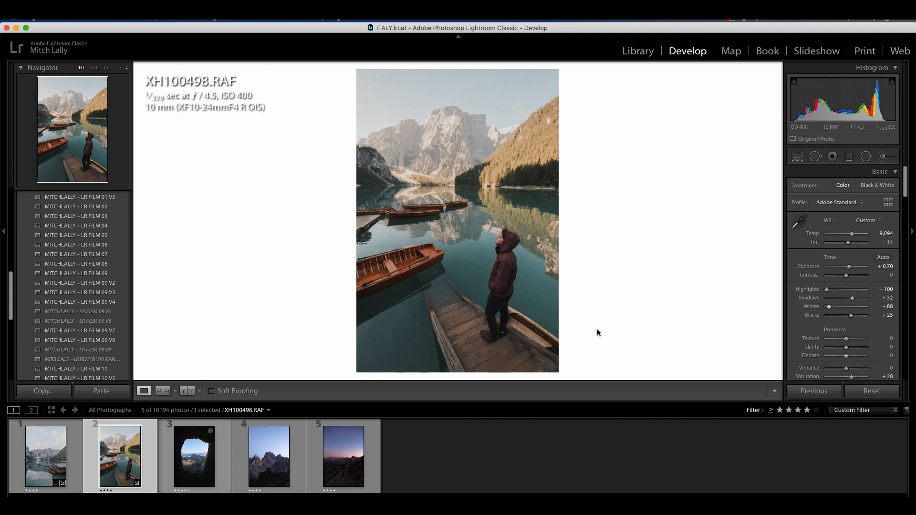
left_click_drag(852, 236, 851, 246)
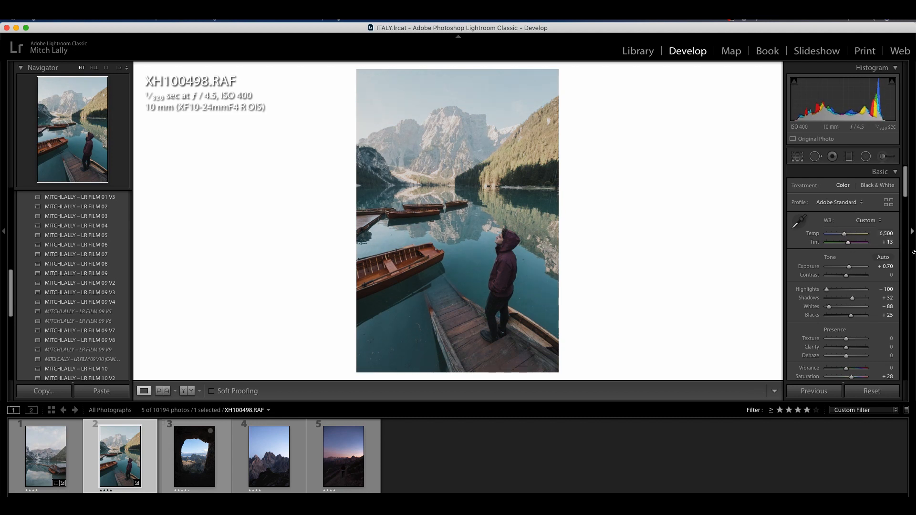
scroll(857, 318, "down", 2)
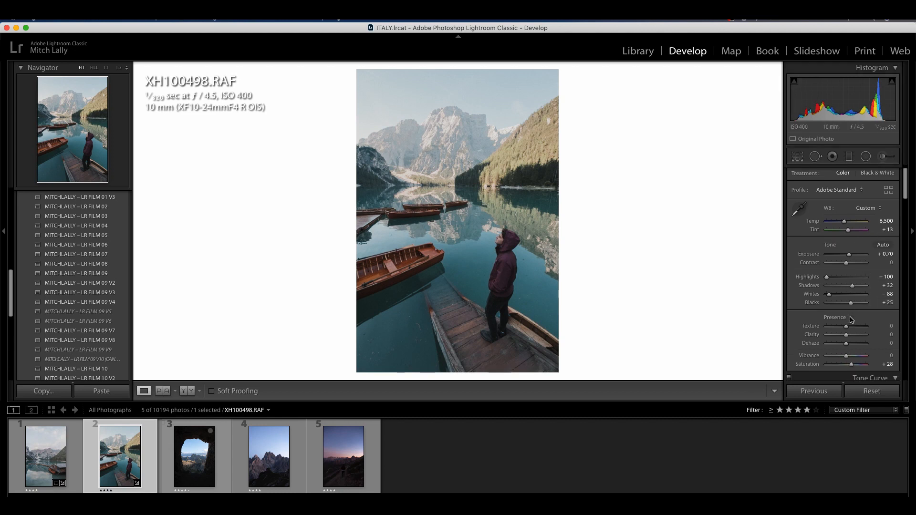
left_click_drag(853, 367, 849, 367)
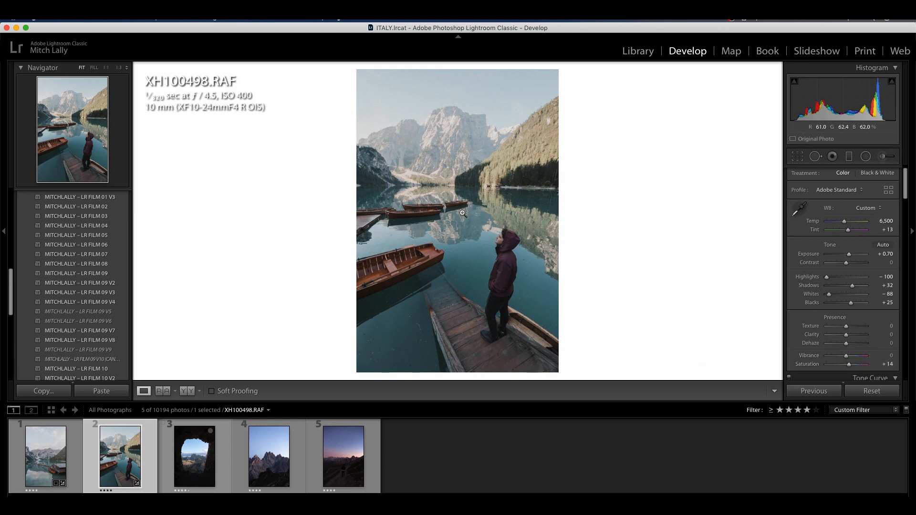
Step: Add a graduated filter from the sky down to the middle of the lake, and reset its dehaze to 0
key("m")
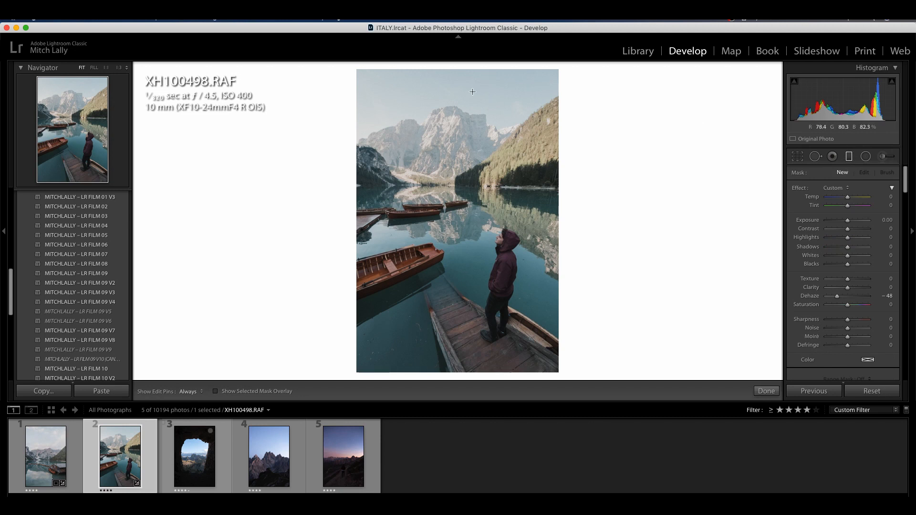
left_click_drag(455, 93, 456, 248)
mouse_move(457, 252)
left_mouse_down()
mouse_move(455, 276)
mouse_move(461, 264)
left_mouse_up()
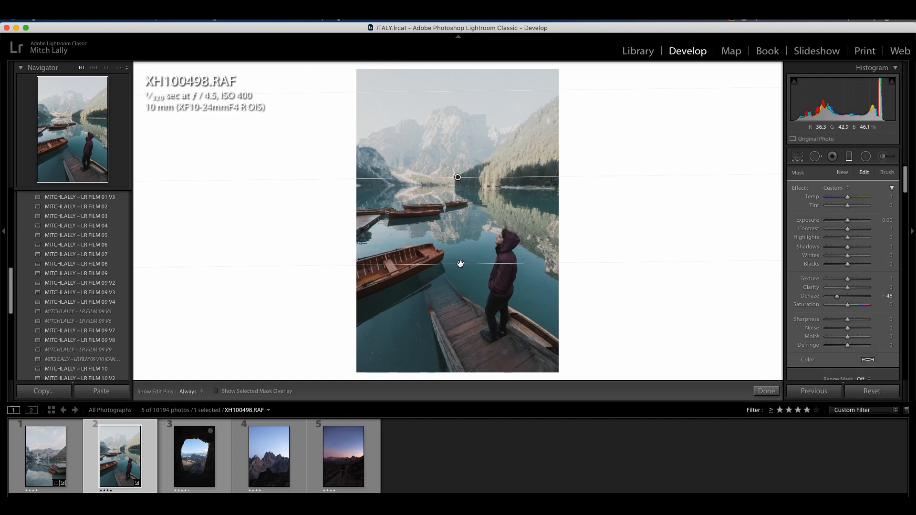
double_click(838, 296)
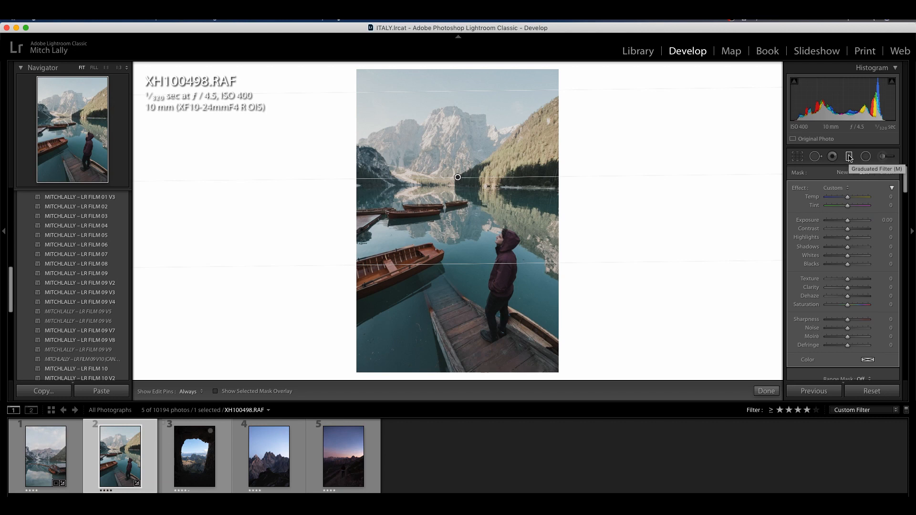
Step: Set the graduated filter's exposure to -1.54, highlights to -54 and shadows to 32
left_click_drag(848, 221, 839, 223)
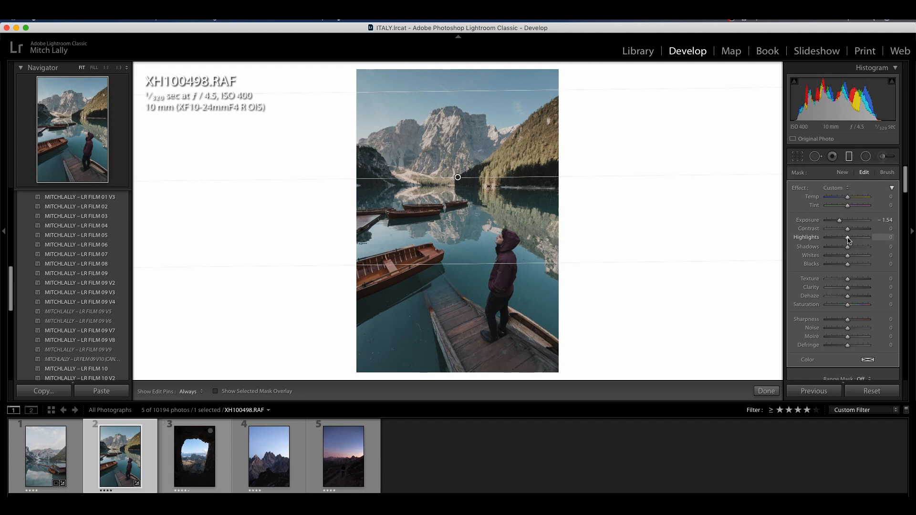
left_click_drag(834, 239, 837, 240)
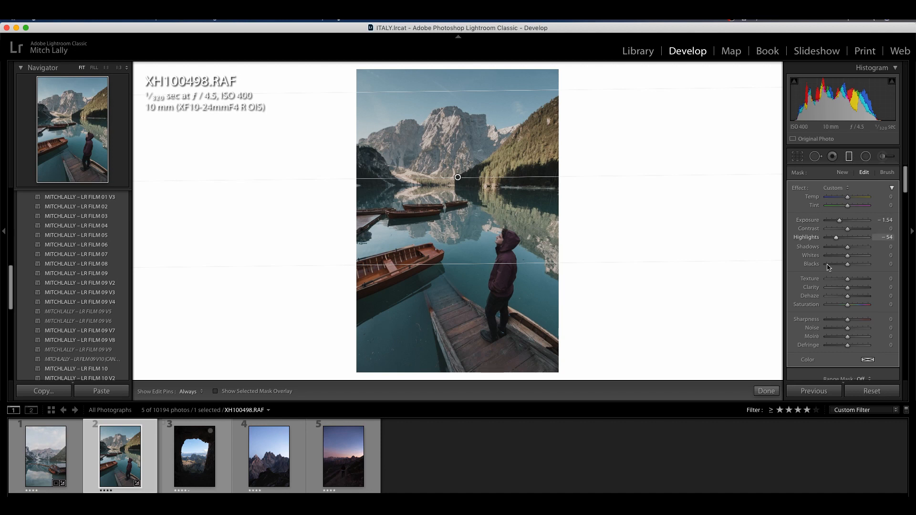
left_click_drag(856, 250, 858, 253)
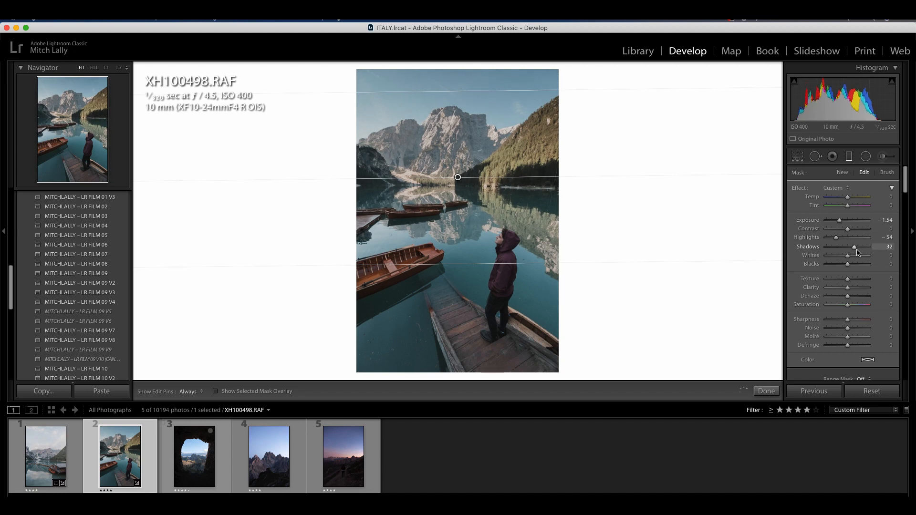
Step: Compare the dock photo with and without its graduated filter by deleting the filter and restoring it
left_click(767, 391)
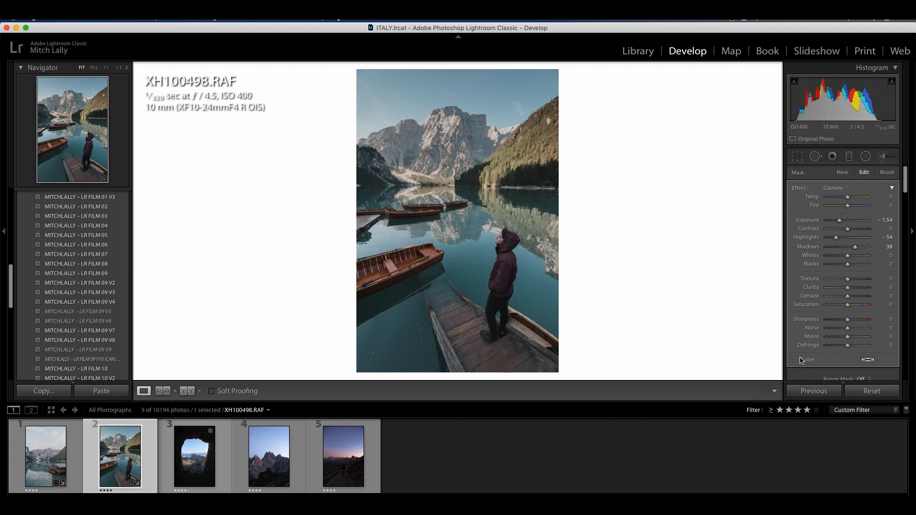
left_click(849, 156)
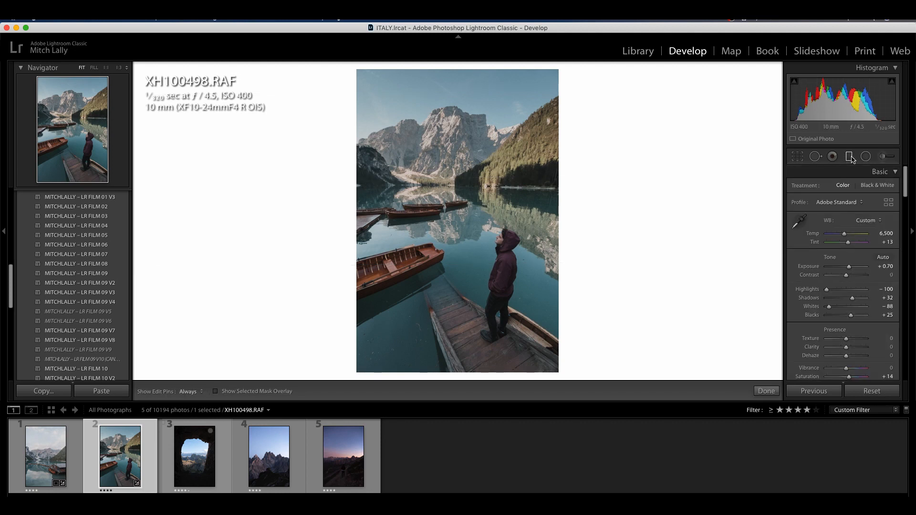
left_click(459, 178)
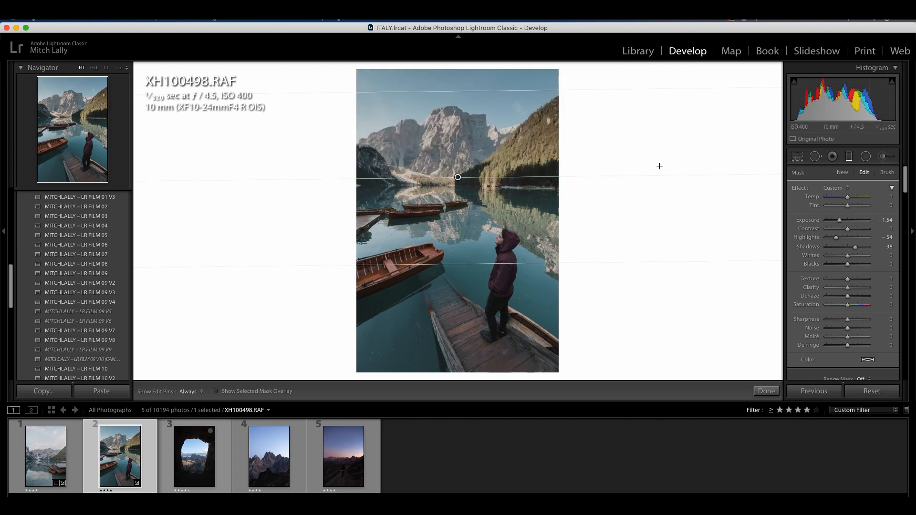
key("Delete")
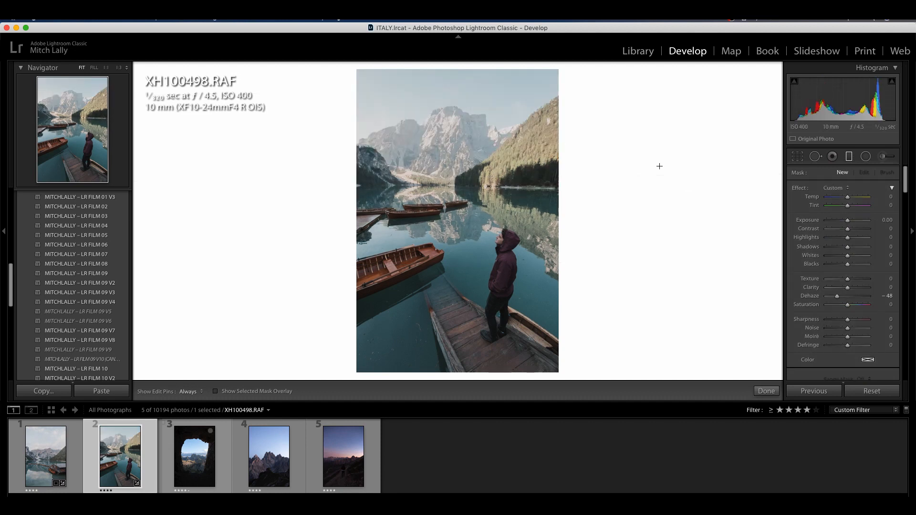
key("super+z")
key("Delete")
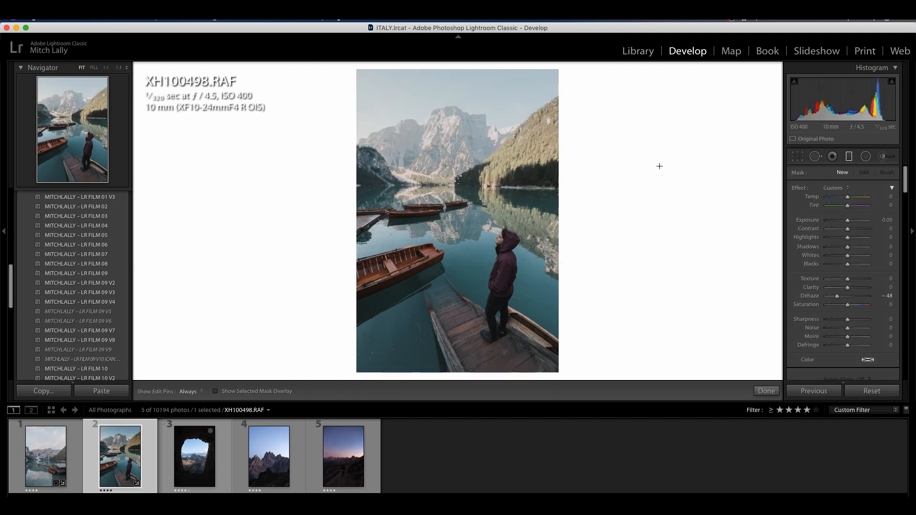
key("super+z")
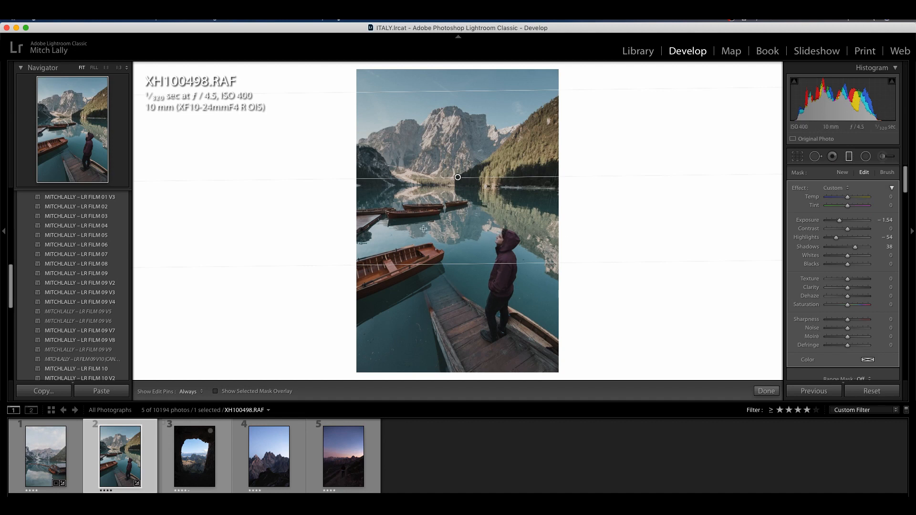
left_click(766, 392)
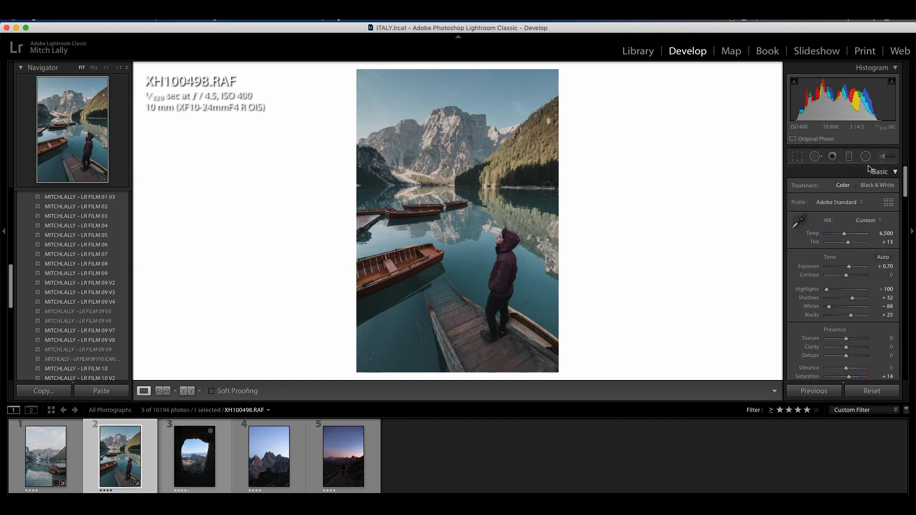
Step: Add a second graduated filter from the dock upward, reset its dehaze to 0 and set its exposure to 0.76
key("m")
left_click_drag(472, 353, 474, 110)
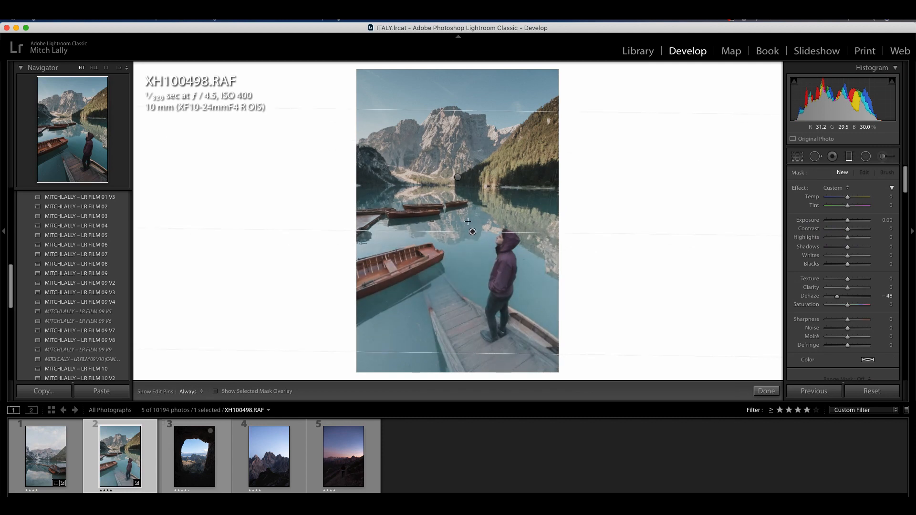
left_click_drag(473, 231, 466, 212)
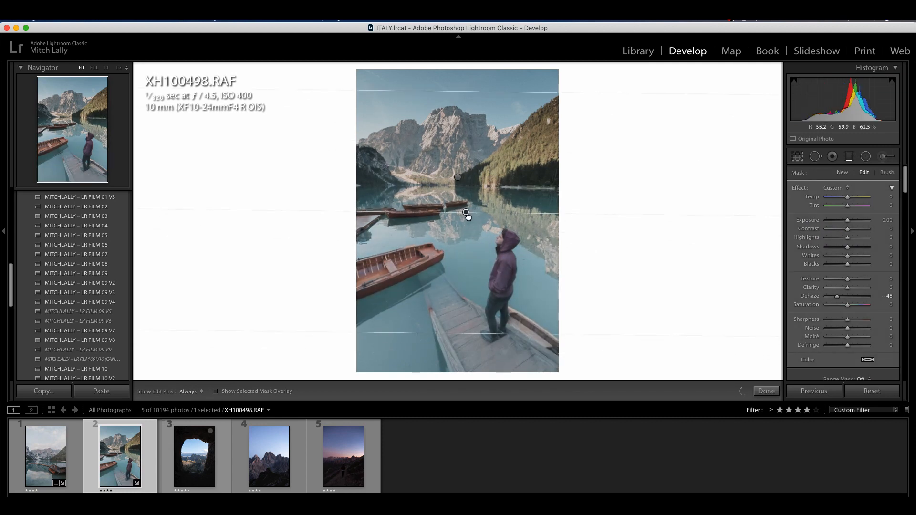
double_click(838, 297)
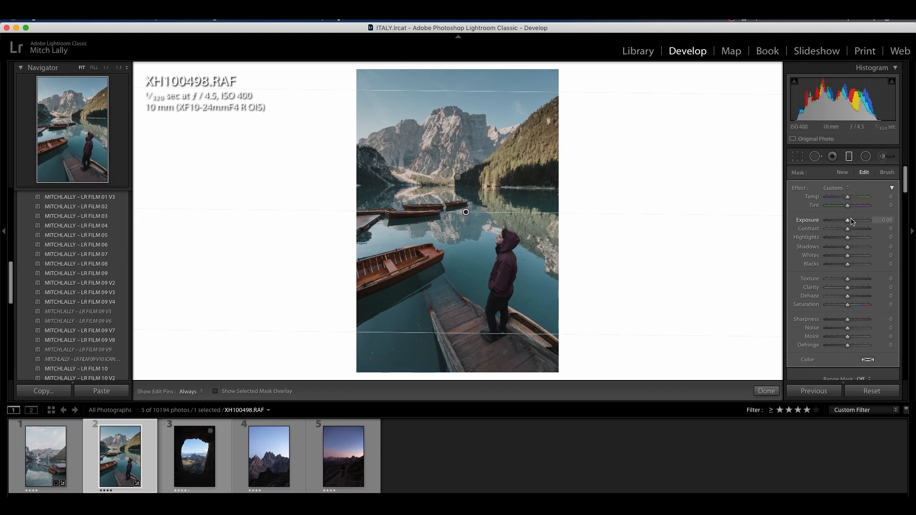
left_click_drag(848, 222, 853, 224)
Step: Narrow the second graduated filter's transition and centre it on the far shoreline, between the mountain base and the water below the moored boats
left_click_drag(466, 212, 470, 195)
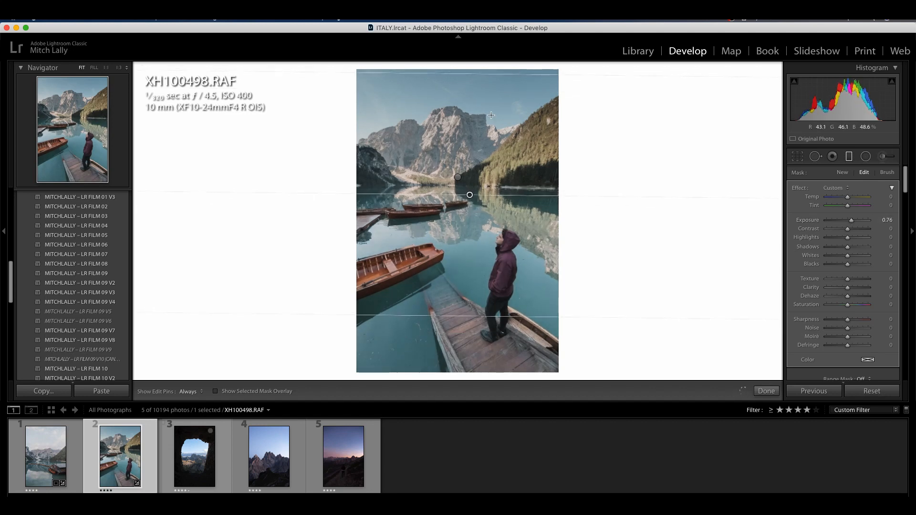
left_click_drag(483, 74, 491, 202)
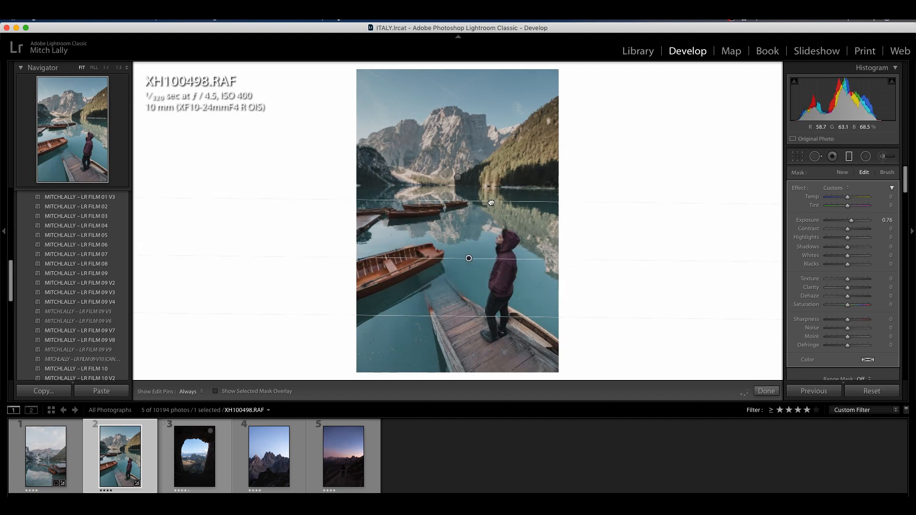
left_click_drag(466, 262, 466, 190)
left_click_drag(501, 134, 500, 181)
left_click_drag(466, 216, 465, 199)
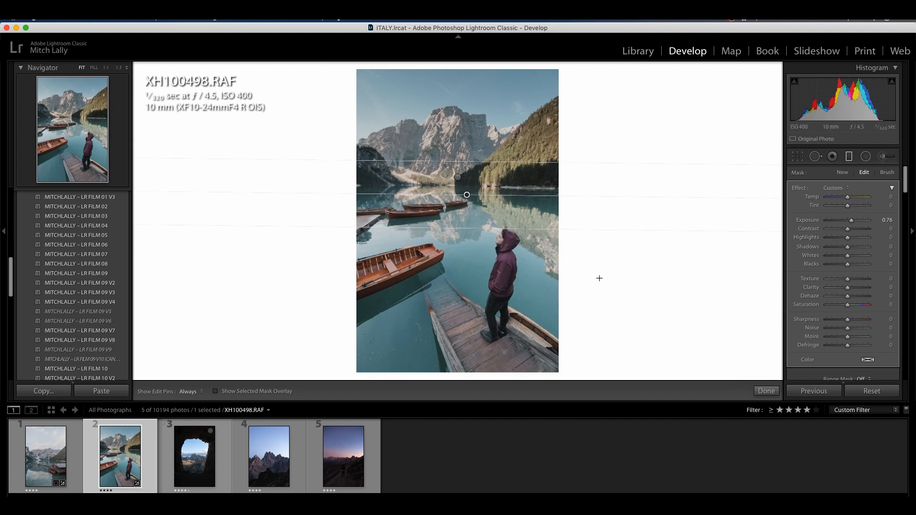
Step: Lower the second graduated filter's exposure slightly and finish the filter editing
left_click_drag(851, 220, 849, 266)
left_click_drag(850, 221, 851, 223)
left_click(766, 391)
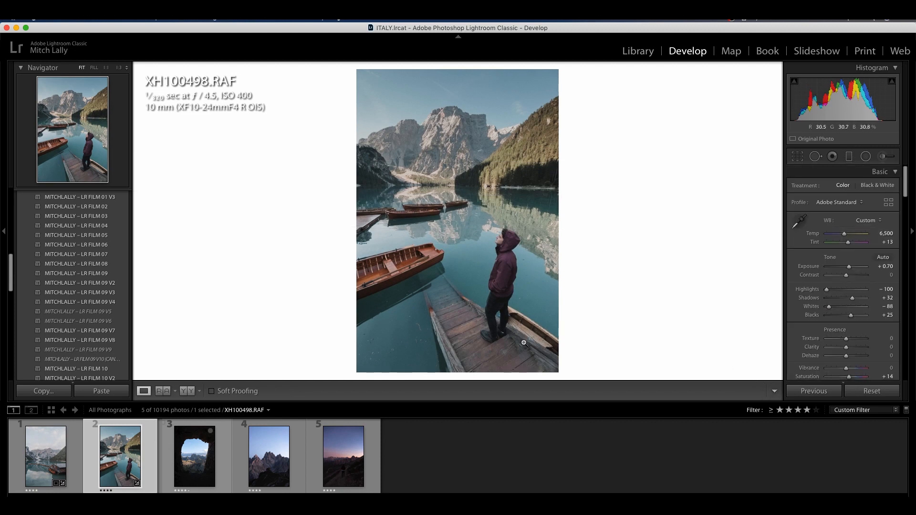
Step: Examine the dock photo at full size for debris and detail across the water, the boat, its shadow and the dock
left_click_drag(506, 307, 582, 333)
left_click_drag(429, 154, 521, 305)
left_click_drag(381, 208, 646, 223)
left_click_drag(389, 257, 595, 134)
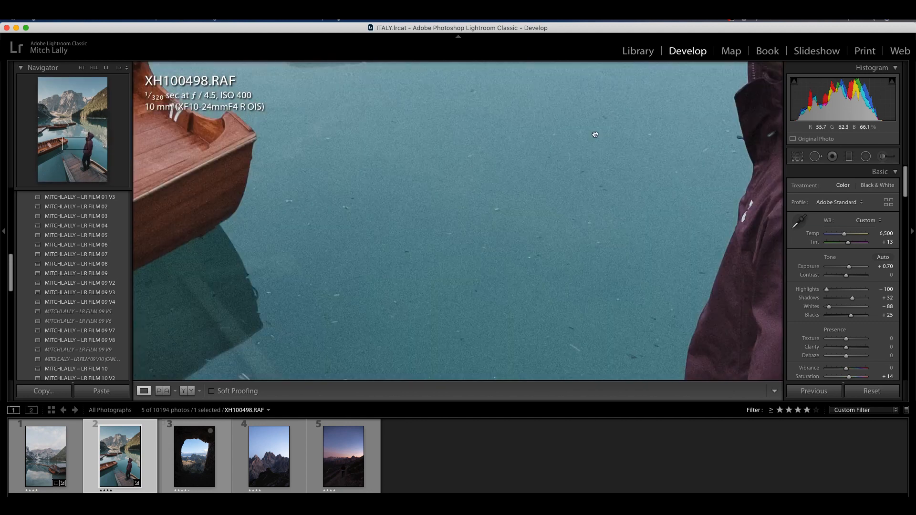
left_click_drag(369, 287, 467, 136)
left_click_drag(323, 331, 618, 258)
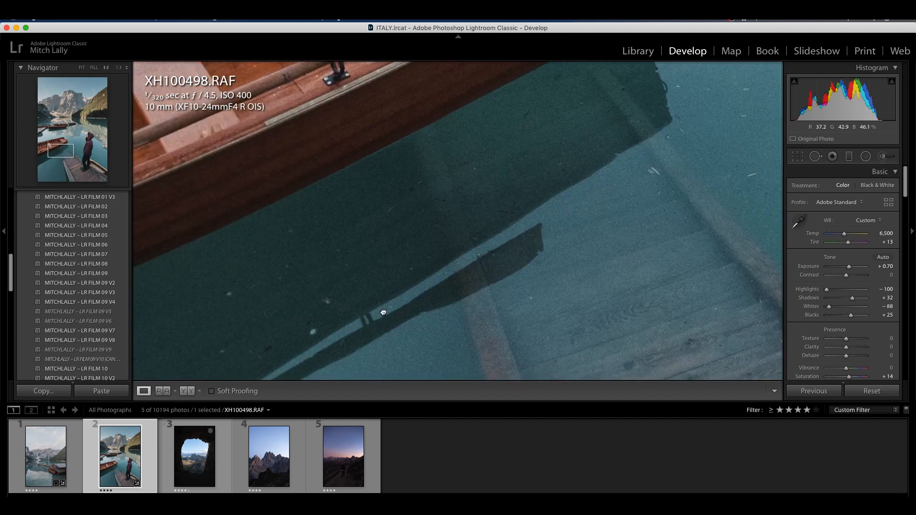
left_click_drag(383, 313, 470, 76)
left_click_drag(436, 256, 593, 27)
left_click_drag(476, 288, 257, 227)
left_click_drag(351, 295, 282, 348)
left_click_drag(528, 267, 420, 341)
left_click(497, 296)
left_click(470, 240)
left_click_drag(434, 239, 519, 353)
left_click_drag(416, 165, 578, 323)
left_click(496, 196)
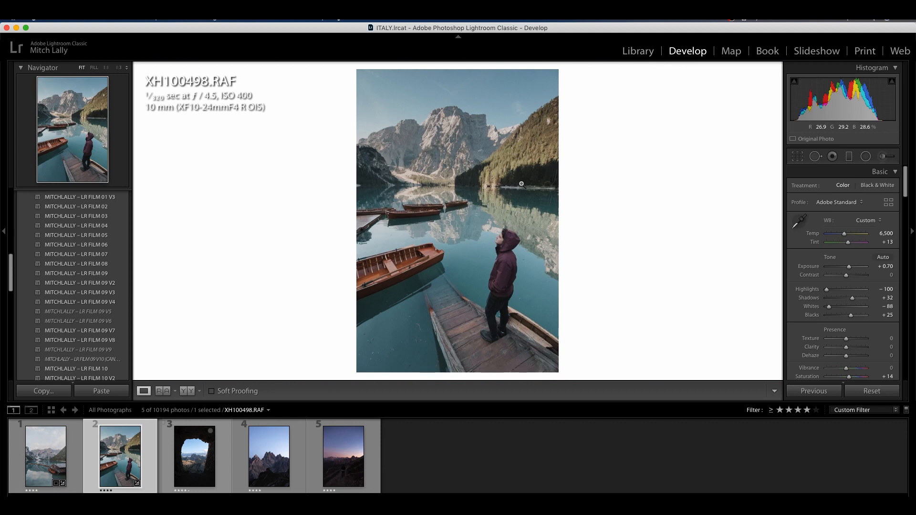
Step: Warm the dock photo's temperature to 7,073
left_click_drag(846, 236, 848, 236)
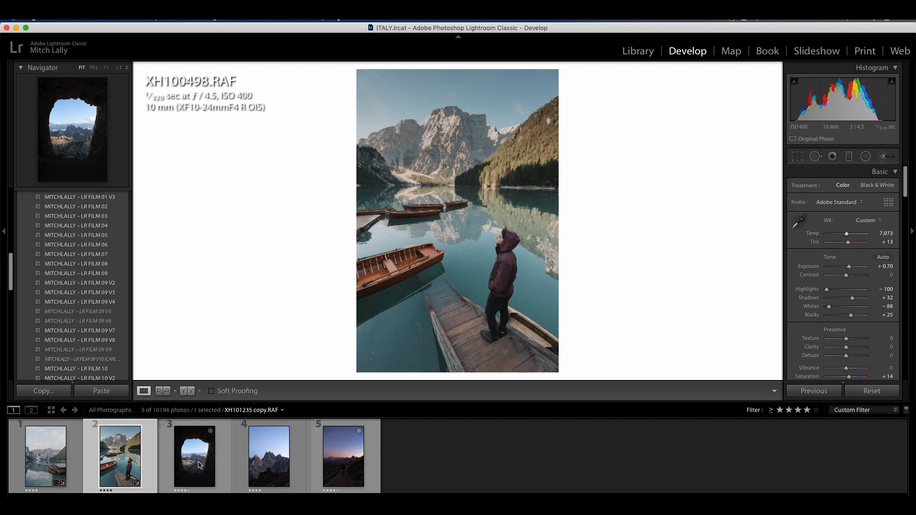
Step: Apply the LR FILM 02 preset to the cave photo and set shadows to +100, whites to -86, blacks to +3 and exposure to +1.15
left_click(199, 465)
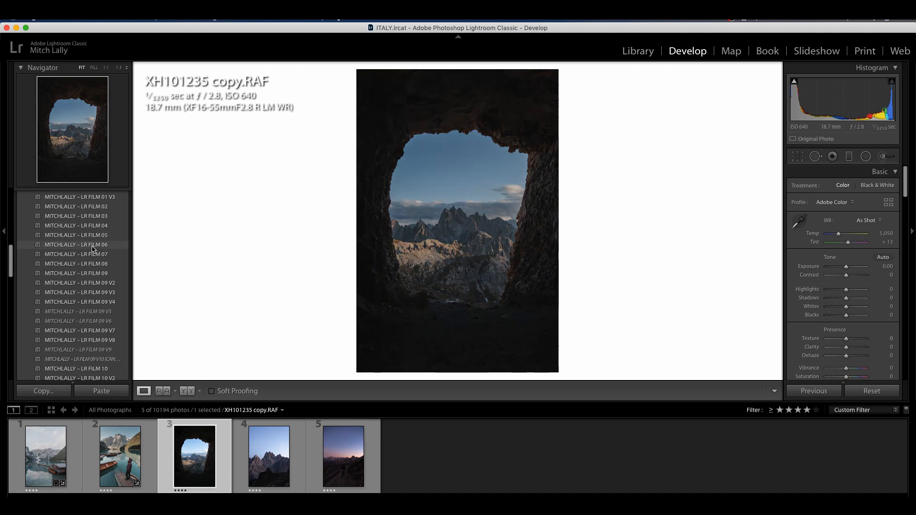
left_click(94, 207)
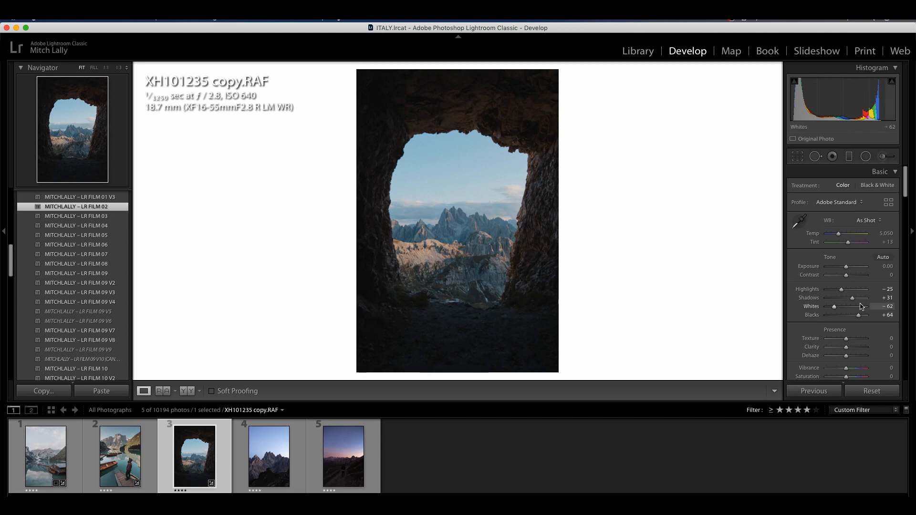
left_click_drag(852, 299, 866, 304)
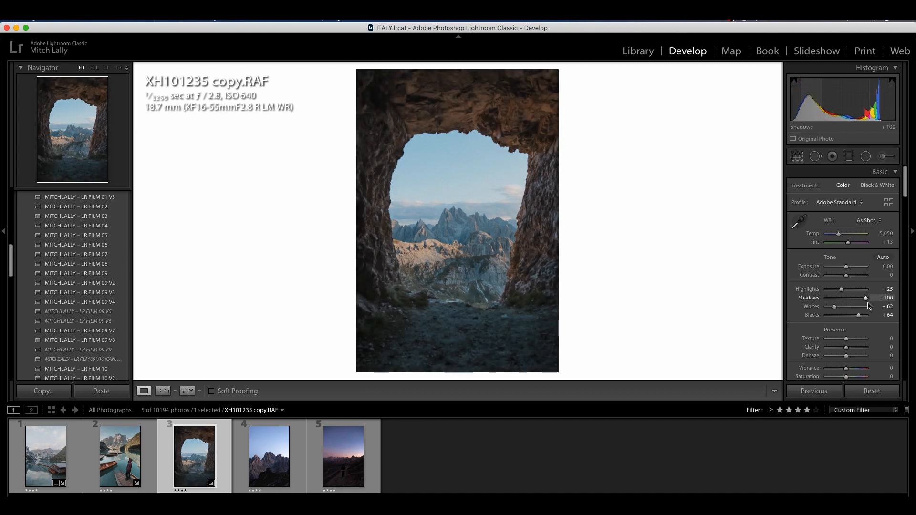
left_click_drag(859, 318, 830, 309)
left_click_drag(846, 267, 851, 271)
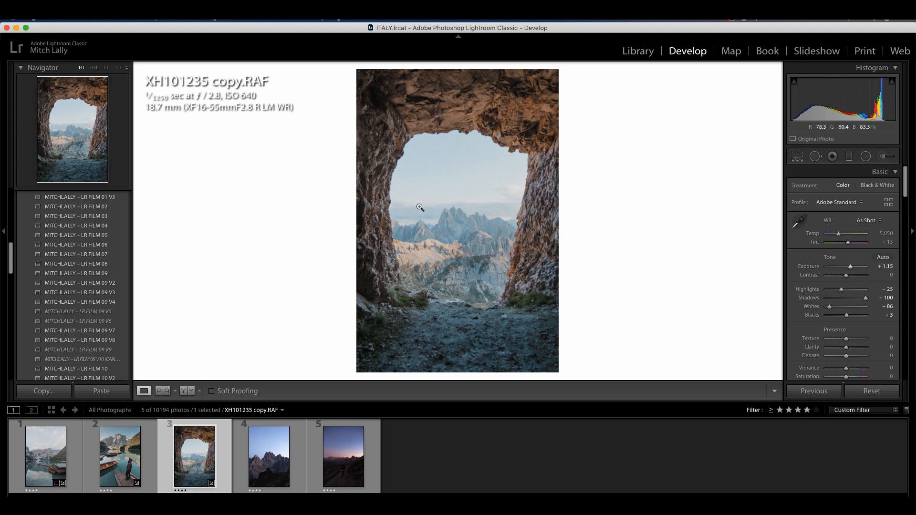
Step: Paint an adjustment brush mask over the view through the cave opening and reset its dehaze to 0
left_click(883, 157)
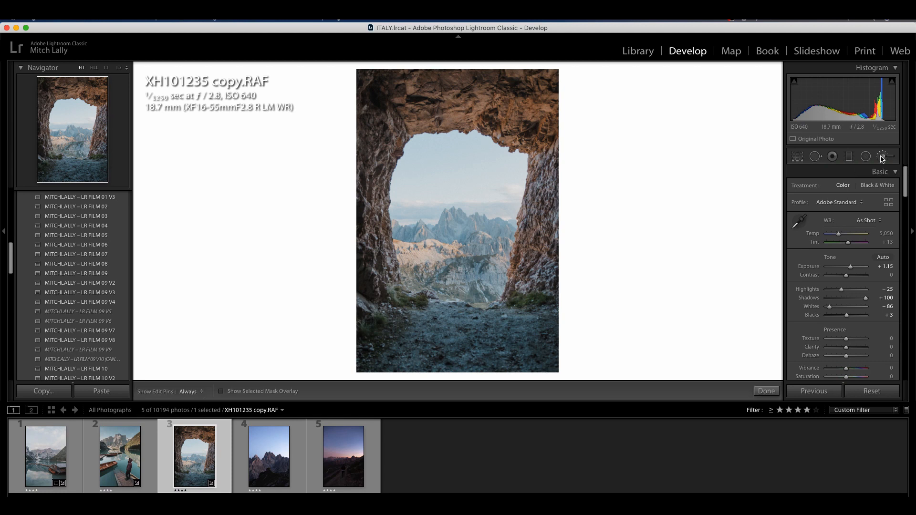
key("h")
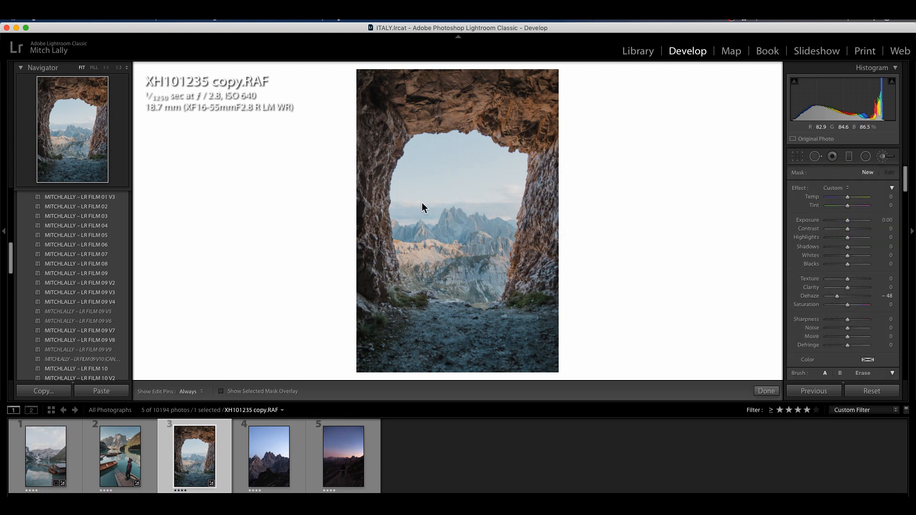
mouse_move(426, 210)
left_mouse_down()
mouse_move(445, 259)
mouse_move(432, 251)
mouse_move(468, 249)
mouse_move(459, 163)
left_mouse_up()
key("h")
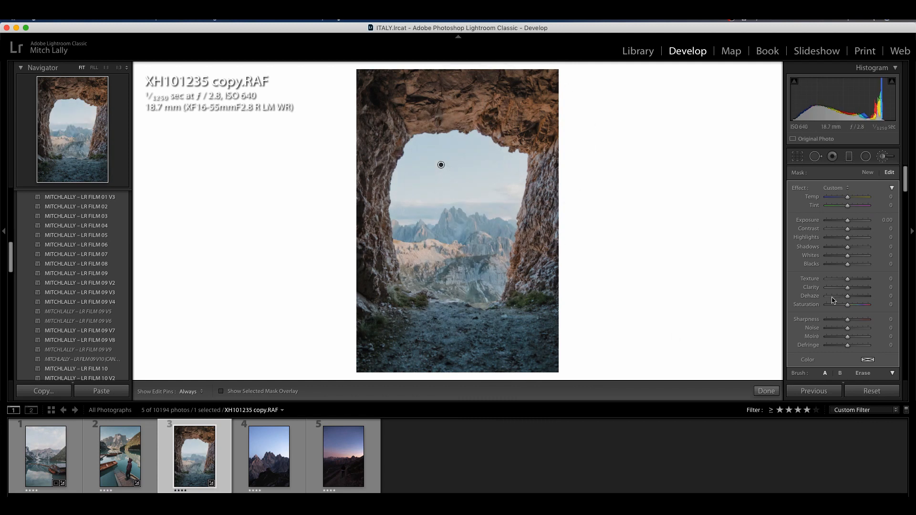
Step: Restrict the brush mask with a luminance range mask and set its range to 49/100
scroll(855, 303, "down", 5)
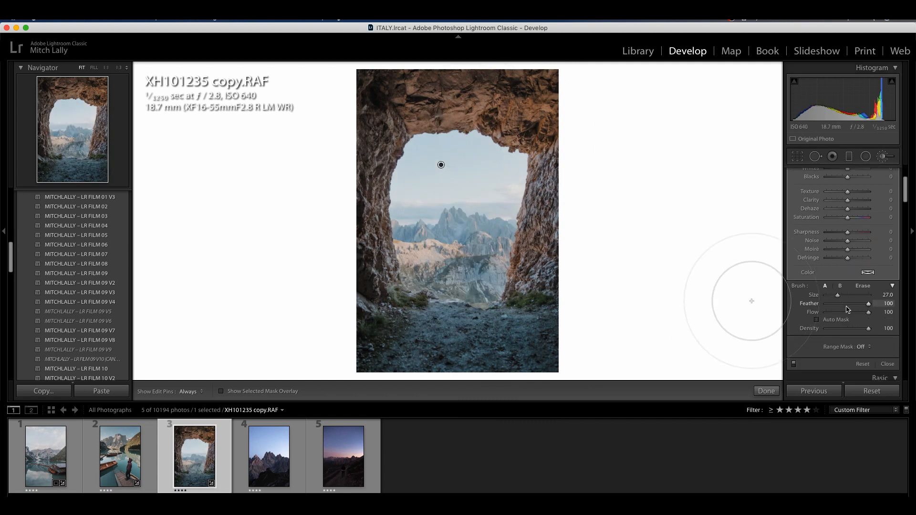
left_click(862, 347)
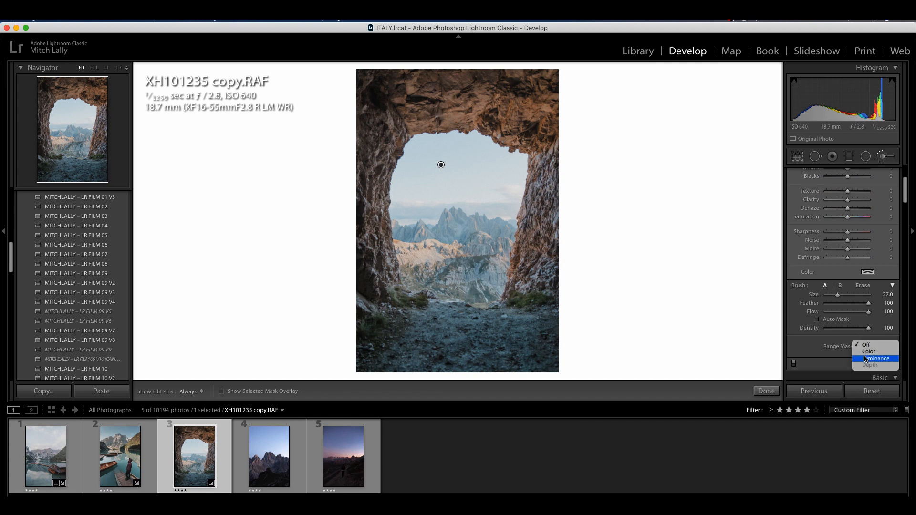
left_click(865, 359)
scroll(843, 373, "down", 2)
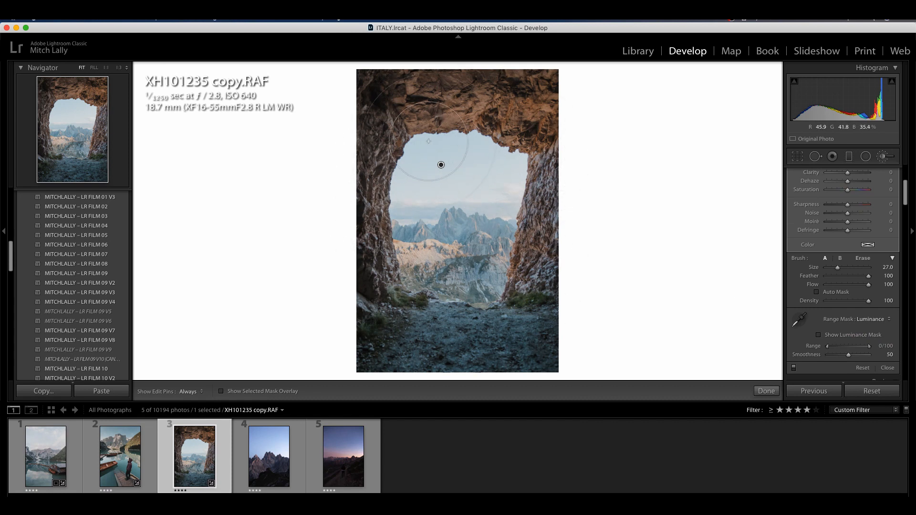
left_click_drag(827, 347, 828, 348)
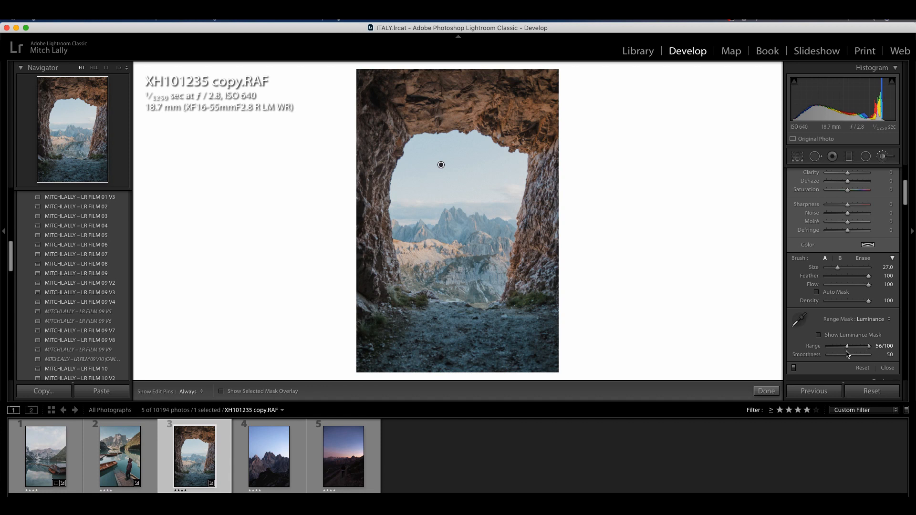
Step: Lower the brushed area's exposure, and refine its luminance mask to a range of 58/100 and a smoothness of 65
scroll(847, 355, "up", 5)
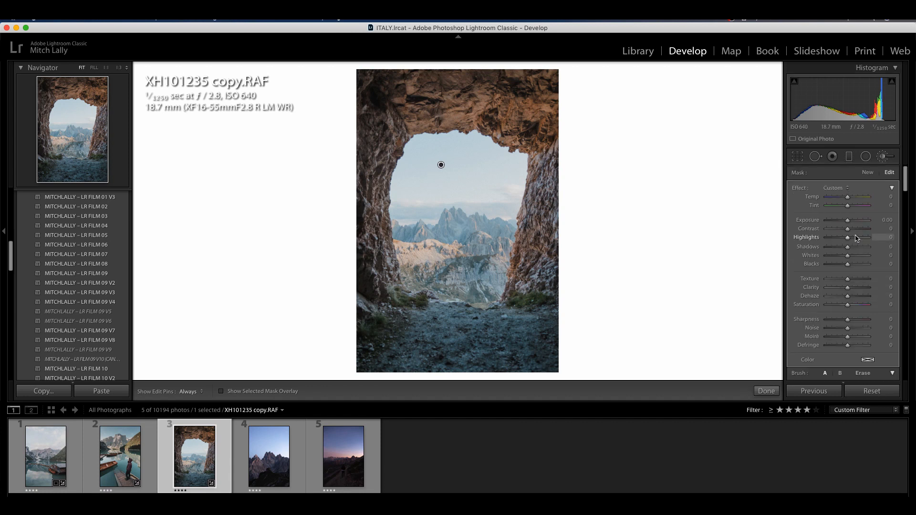
left_click_drag(847, 222, 846, 230)
scroll(847, 239, "down", 12)
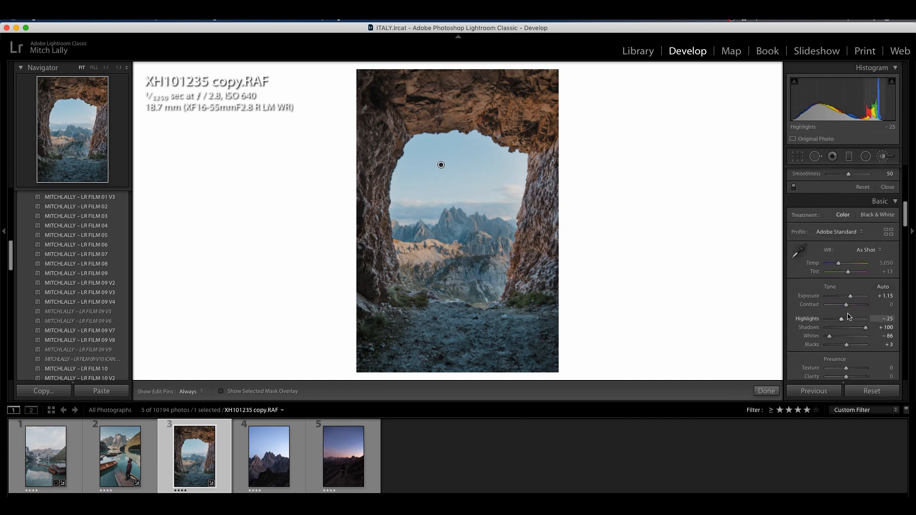
scroll(850, 312, "up", 6)
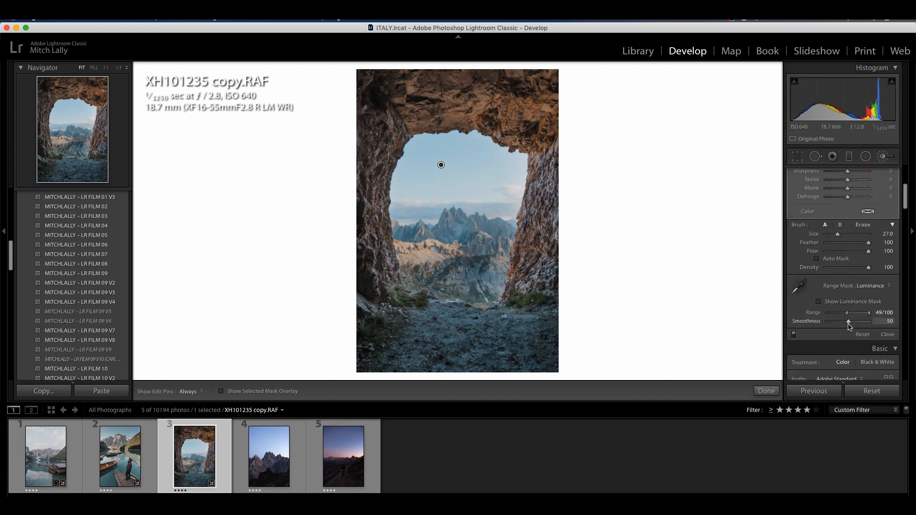
left_click_drag(828, 314, 839, 316)
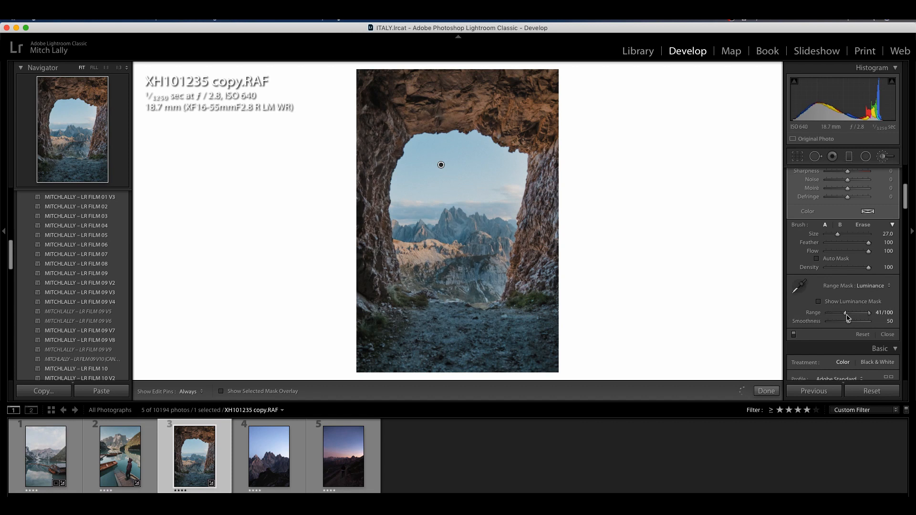
left_click_drag(843, 313, 854, 325)
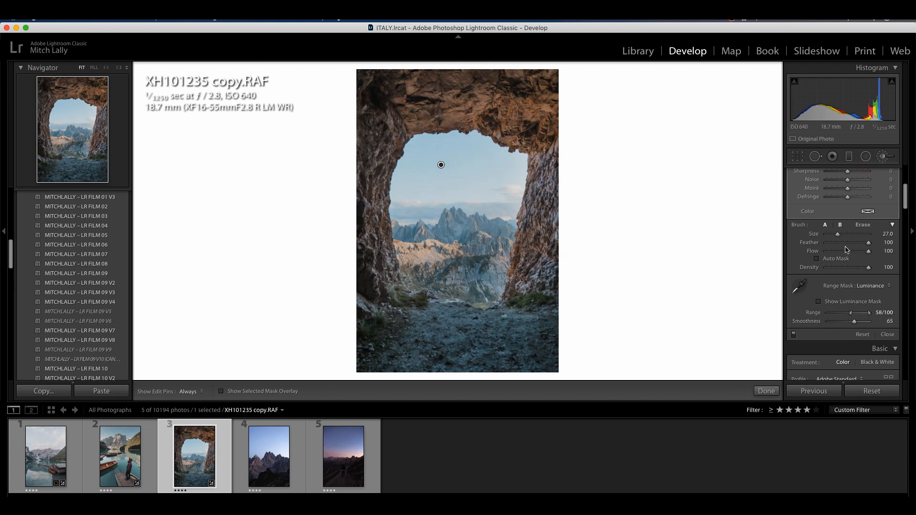
left_click(892, 226)
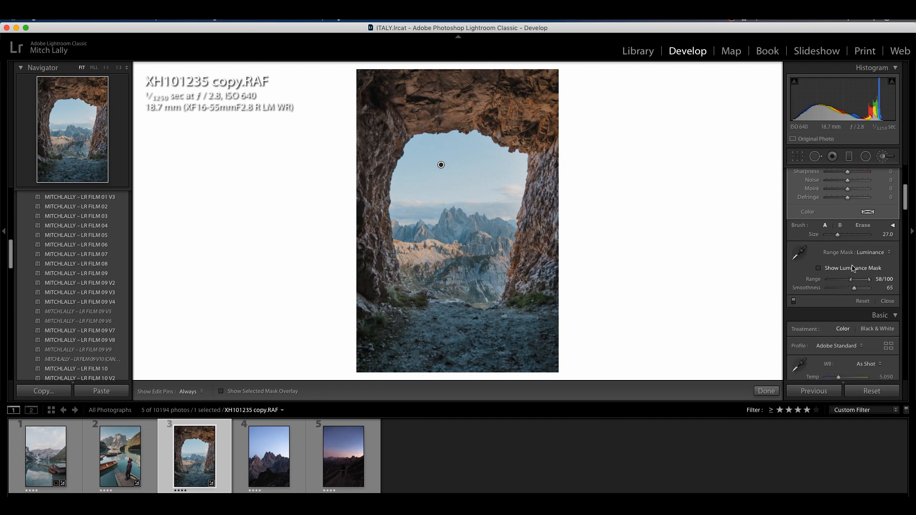
Step: Set the brushed area's temperature to 32, and set the whole cave photo's temperature to 5,578 and exposure to +1.70
scroll(868, 238, "up", 5)
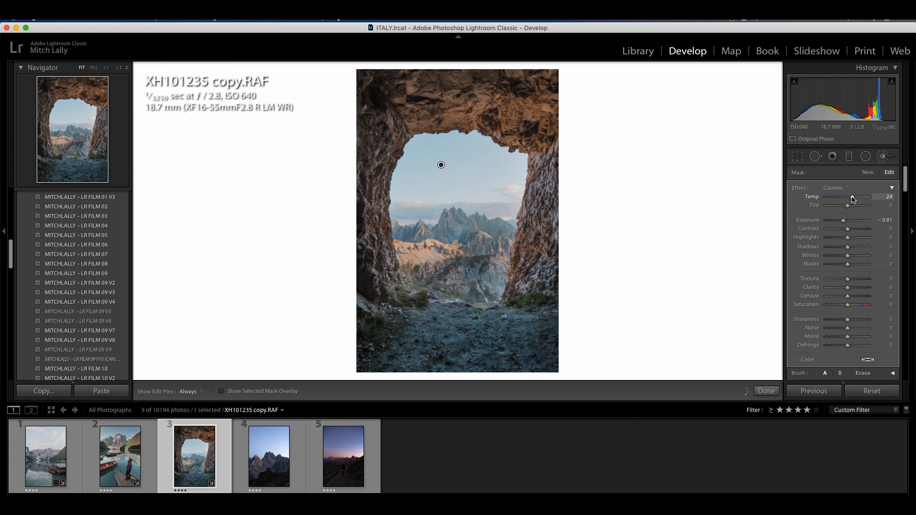
left_click_drag(855, 197, 854, 201)
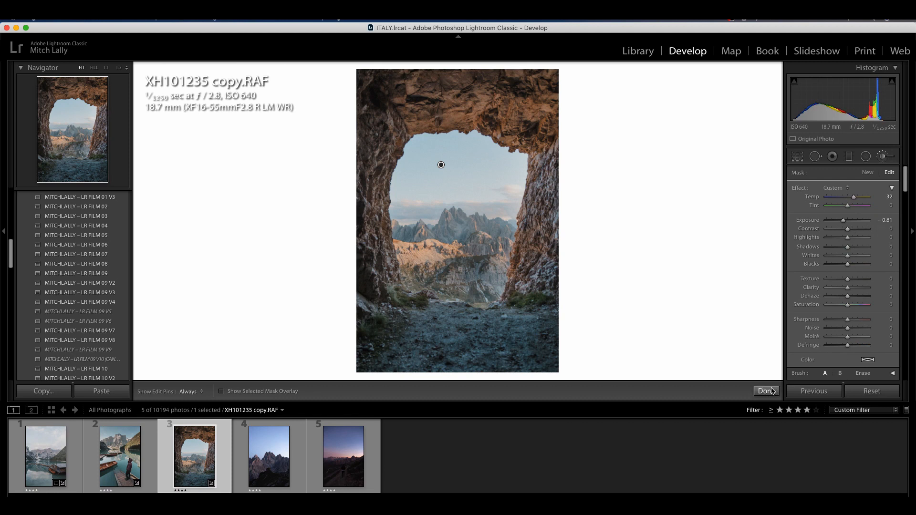
left_click(767, 391)
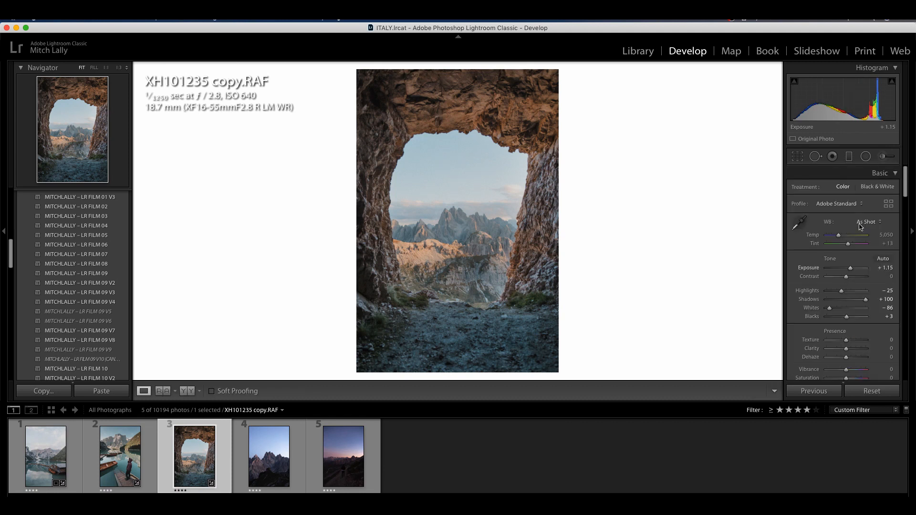
left_click_drag(839, 236, 842, 236)
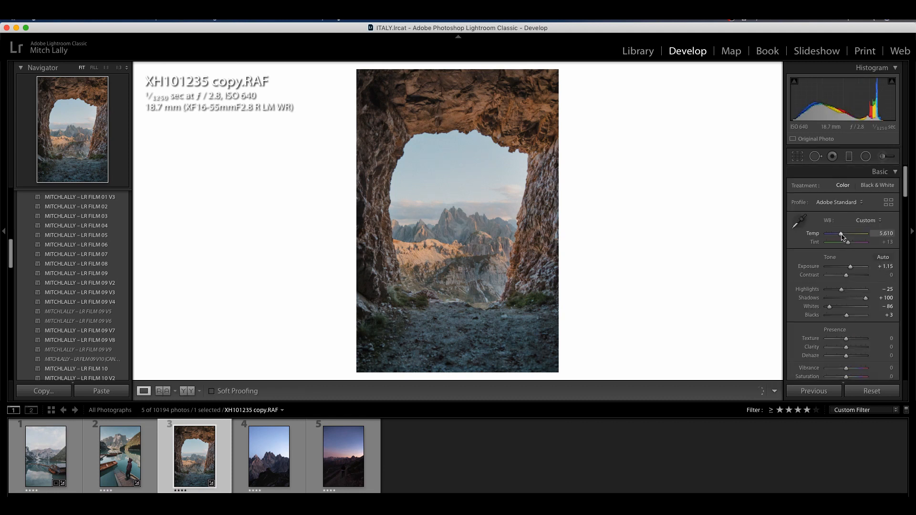
left_click_drag(850, 267, 854, 271)
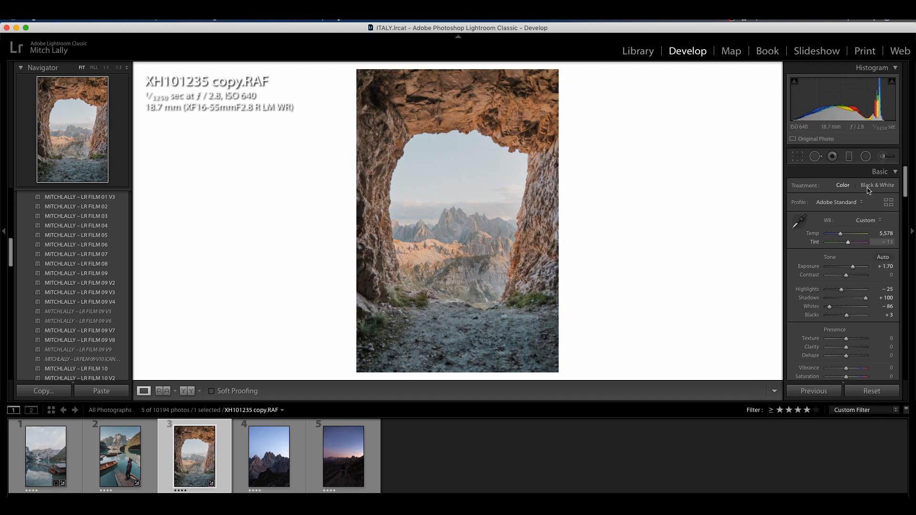
Step: Reselect the brush mask over the cave opening, lower its exposure further and set its luminance range to 56/100
left_click(884, 156)
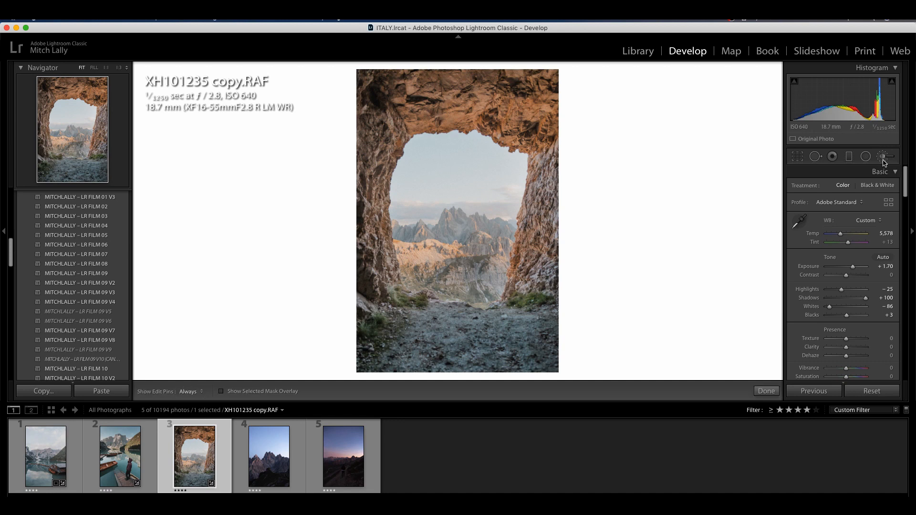
left_click(441, 165)
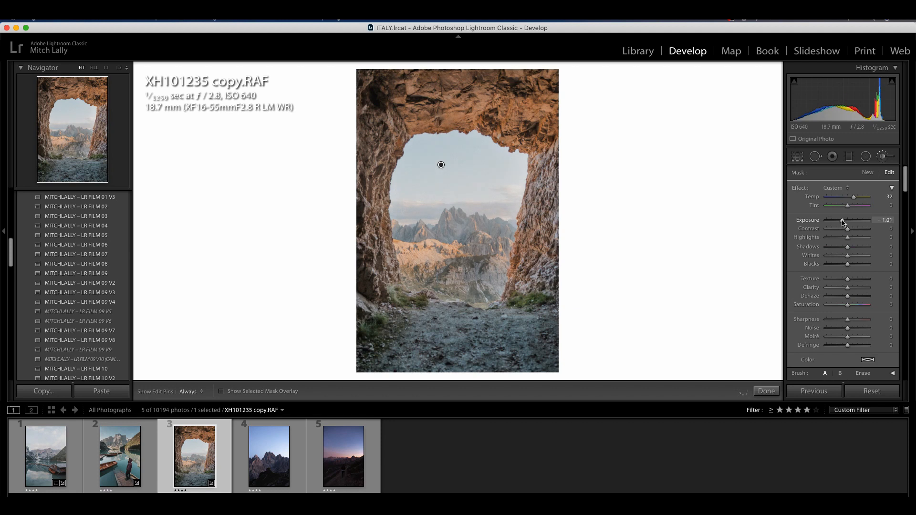
left_click_drag(842, 222, 840, 222)
scroll(853, 326, "down", 3)
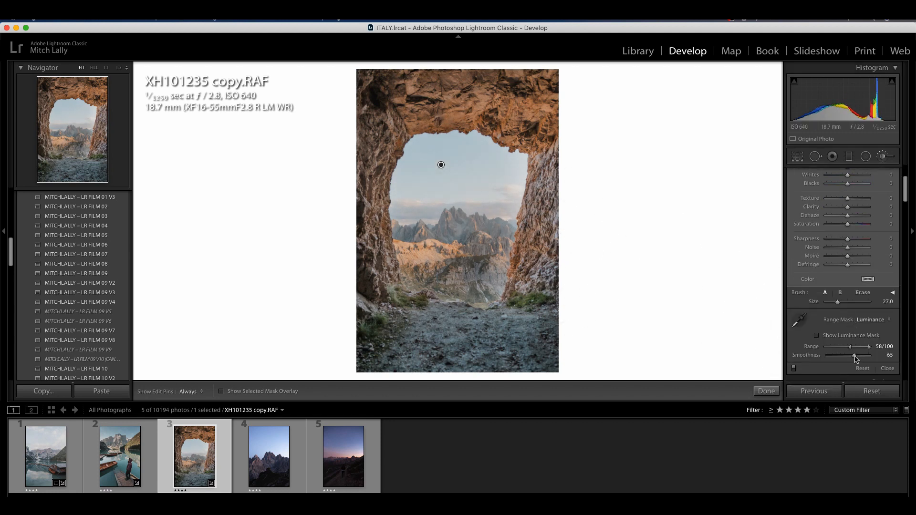
left_click_drag(851, 349, 849, 353)
Step: Brush over the lower mountains in the opening, set the brush size to 19 and readjust the mask's luminance range
scroll(494, 266, "down", 4)
key("h")
mouse_move(496, 251)
left_mouse_down()
mouse_move(494, 275)
mouse_move(531, 207)
mouse_move(494, 170)
mouse_move(424, 170)
mouse_move(406, 288)
left_mouse_up()
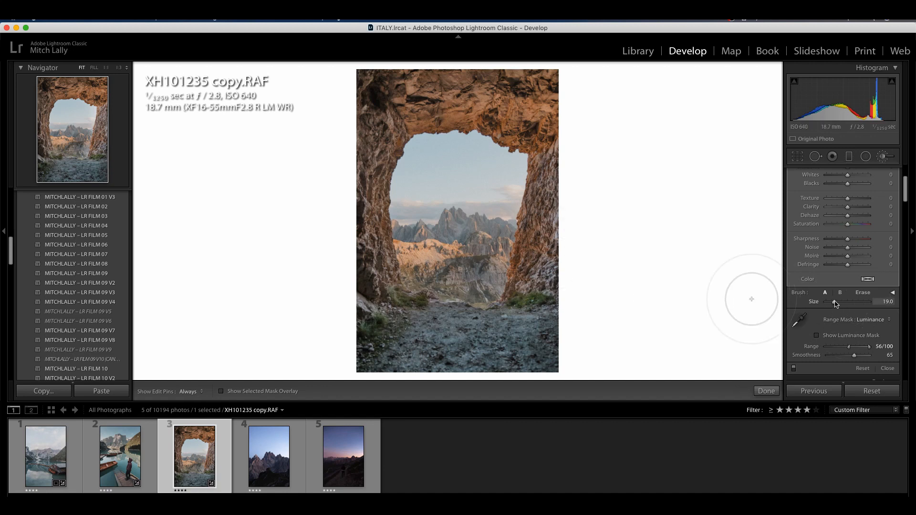
key("h")
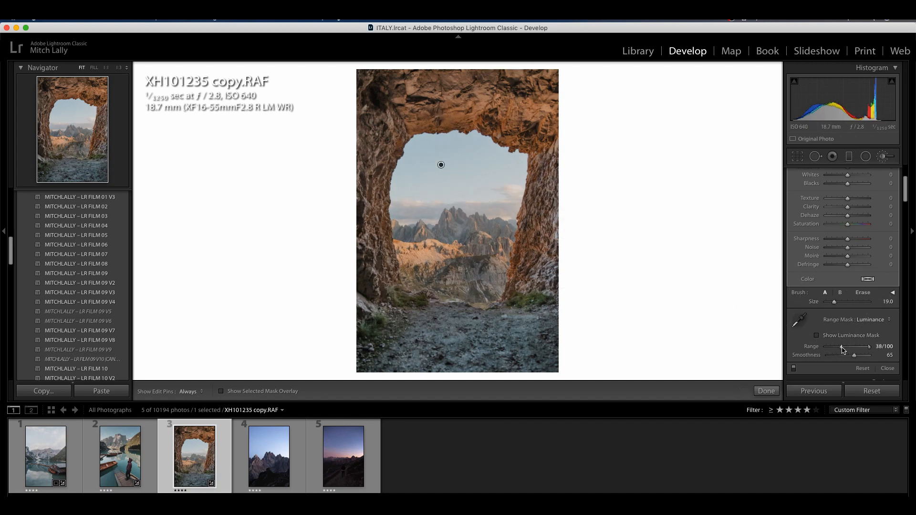
mouse_move(854, 352)
left_mouse_down()
mouse_move(861, 353)
mouse_move(842, 356)
mouse_move(855, 361)
left_mouse_up()
left_click(767, 391)
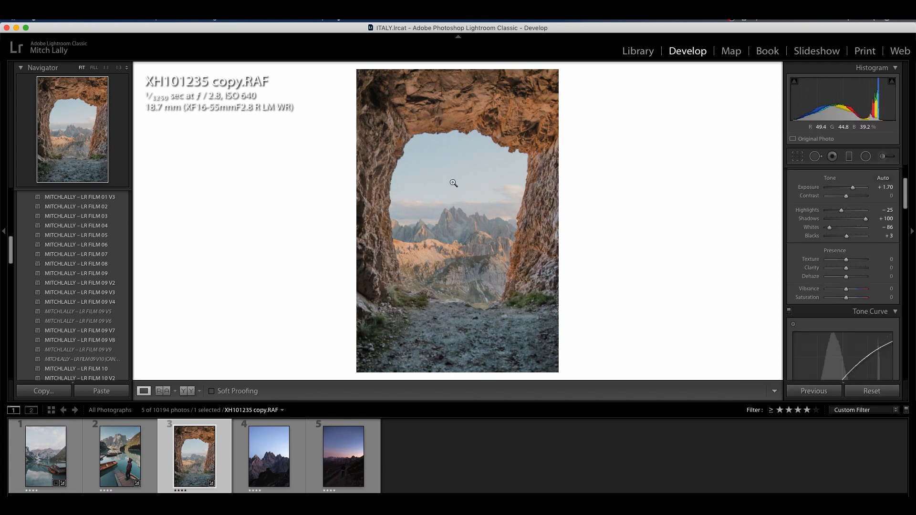
Step: Check the view through the cave opening up close and set the photo's blacks to -1
left_click(492, 237)
left_click_drag(415, 189, 463, 266)
left_click(462, 265)
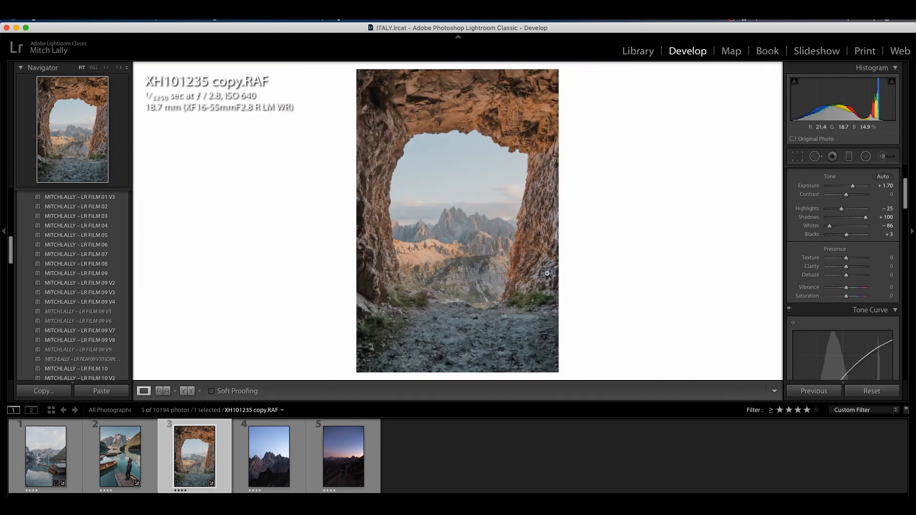
scroll(846, 248, "up", 1)
mouse_move(846, 248)
left_mouse_down()
mouse_move(835, 248)
mouse_move(847, 255)
left_mouse_up()
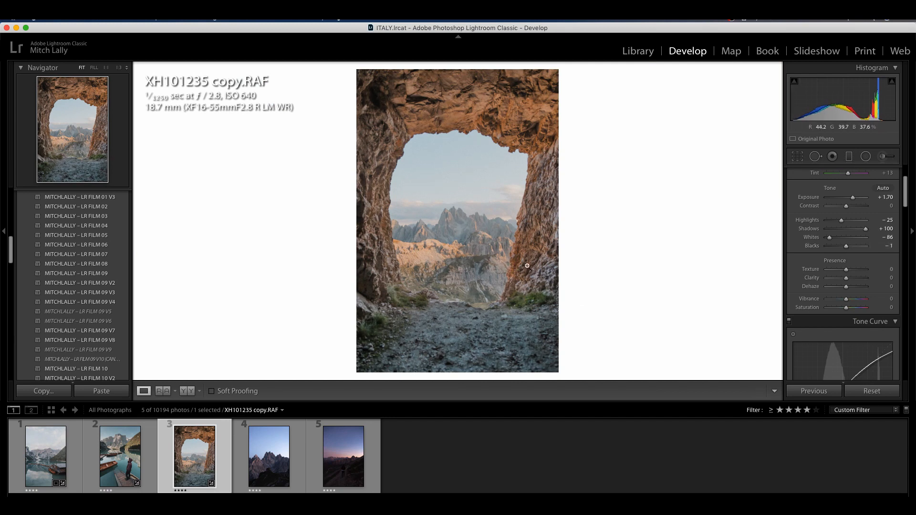
Step: Apply the LR FILM 09 V8 preset to the dusk mountain photo, and set shadows to +77, blacks to +21 and exposure to +1.55
key("Right")
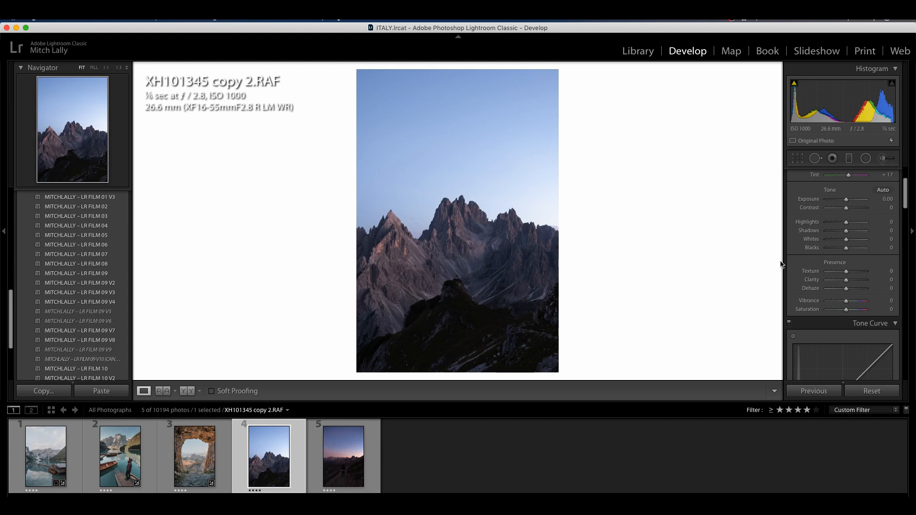
scroll(860, 266, "up", 3)
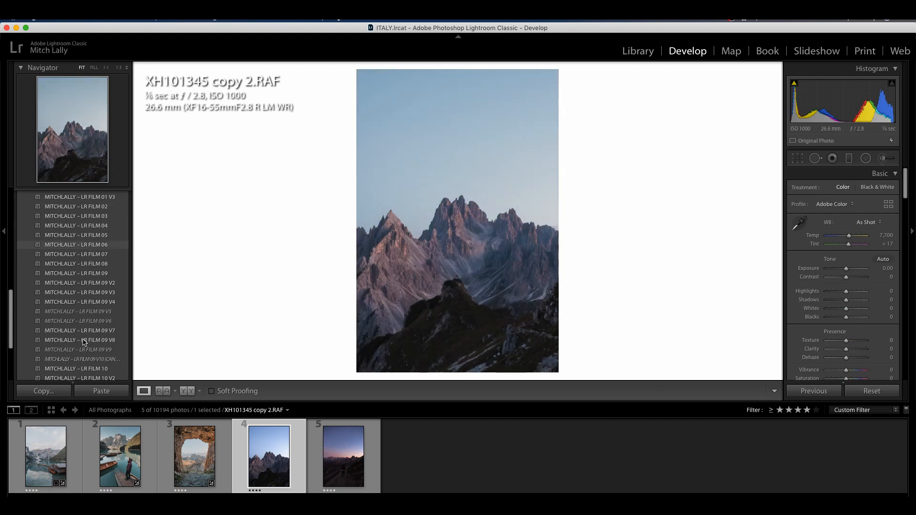
left_click(83, 342)
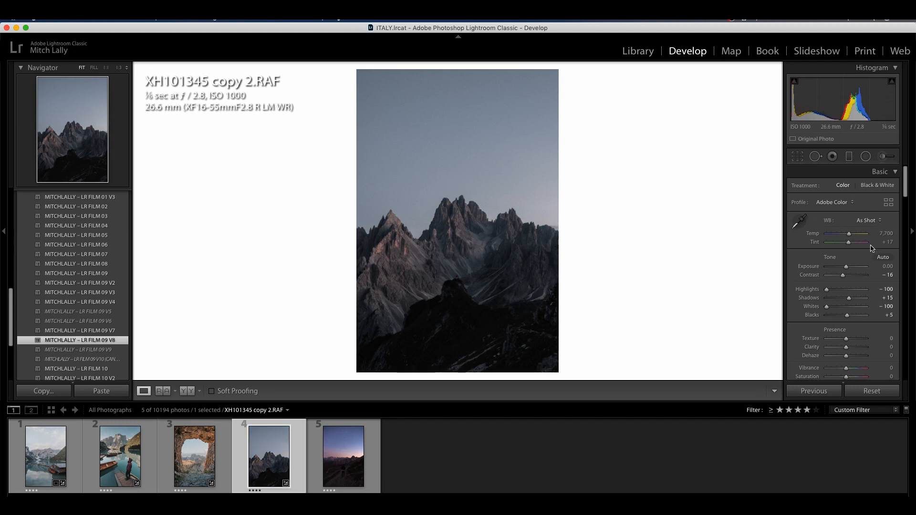
mouse_move(850, 301)
left_mouse_down()
mouse_move(862, 300)
mouse_move(850, 319)
left_mouse_up()
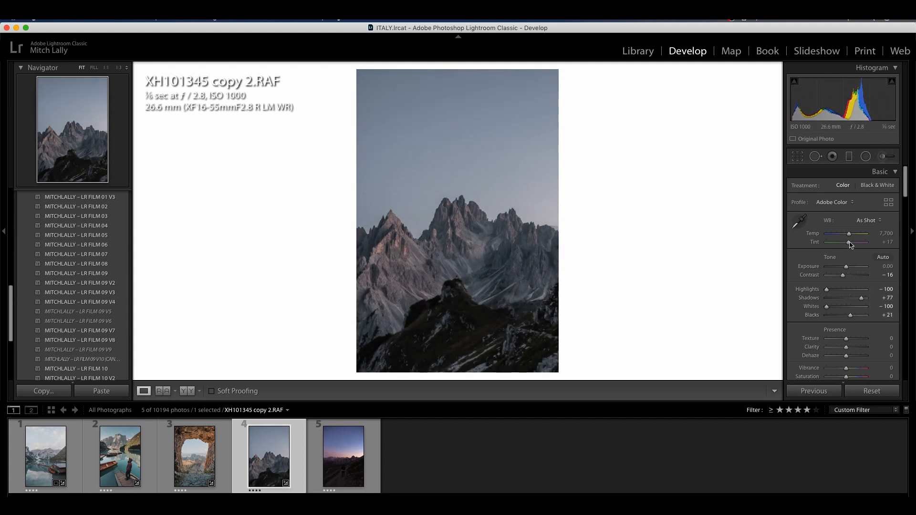
left_click_drag(849, 269, 854, 270)
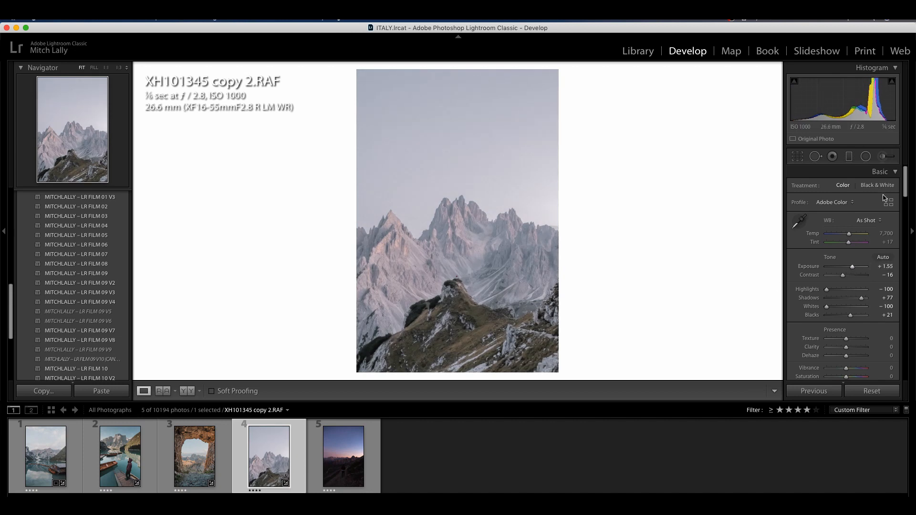
Step: Inspect the figure on the summit, compare with the cave photo, and set the mountain photo's temperature to 11,883 and tint to +14
left_click(458, 289)
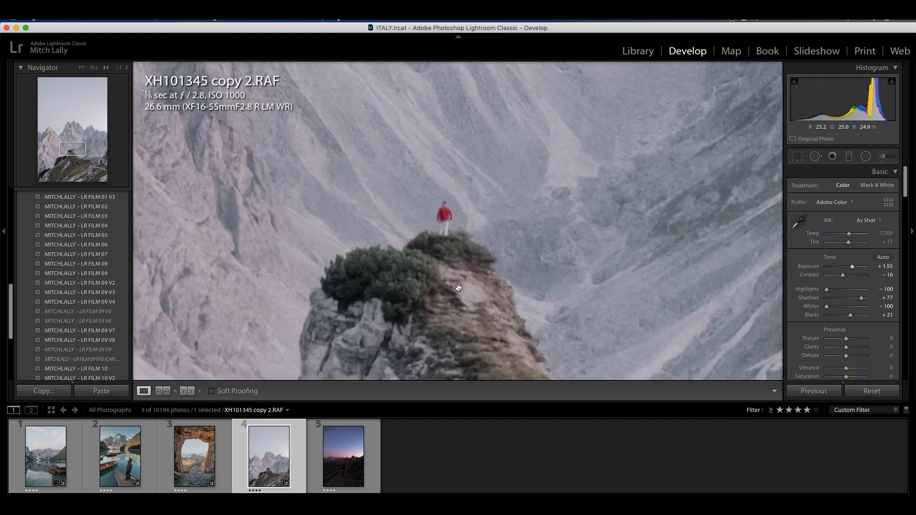
mouse_move(449, 252)
left_mouse_down()
mouse_move(520, 146)
mouse_move(596, 117)
mouse_move(434, 252)
left_mouse_up()
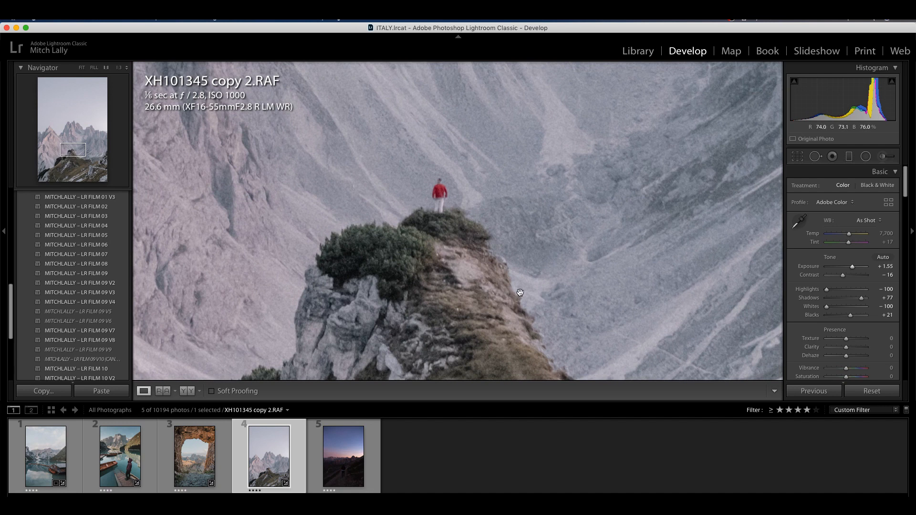
left_click(462, 157)
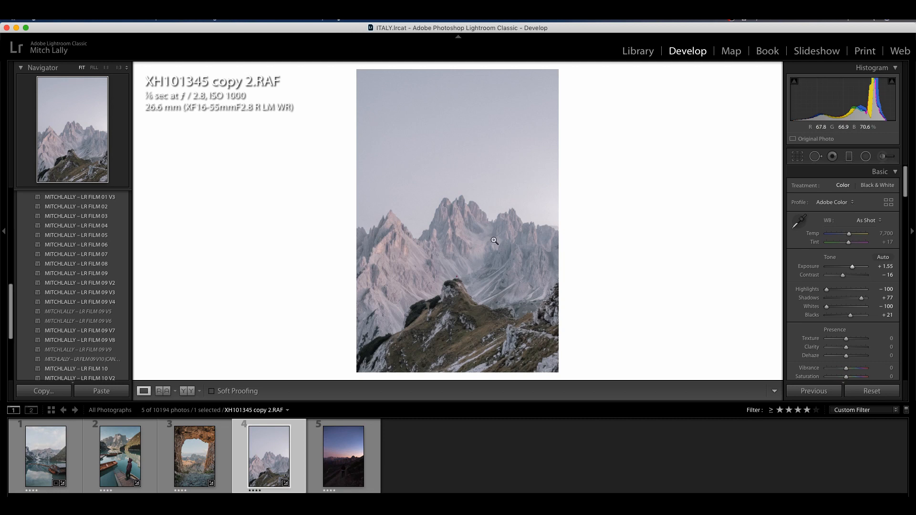
left_click(209, 476)
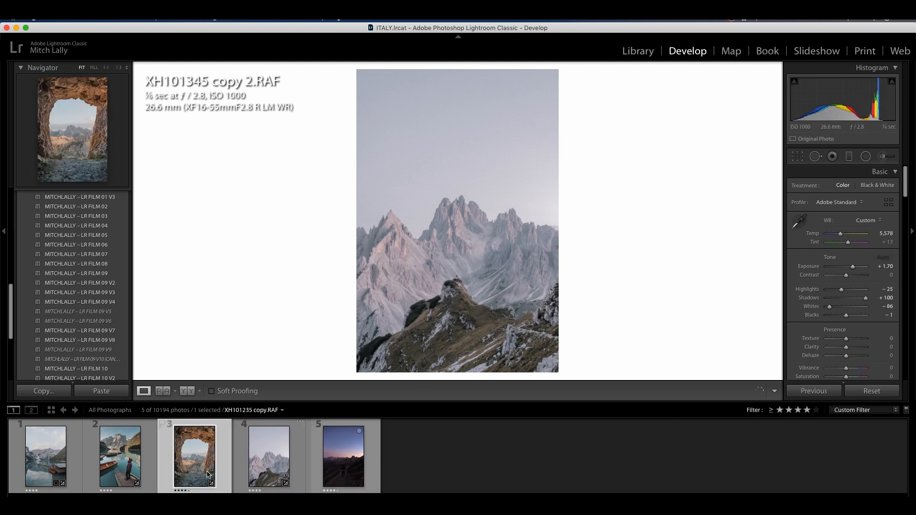
left_click(273, 472)
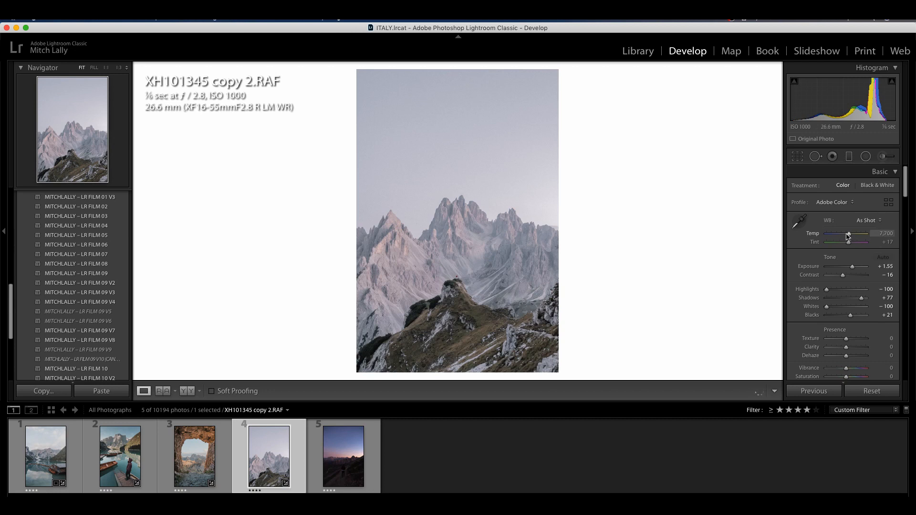
left_click_drag(849, 238, 854, 241)
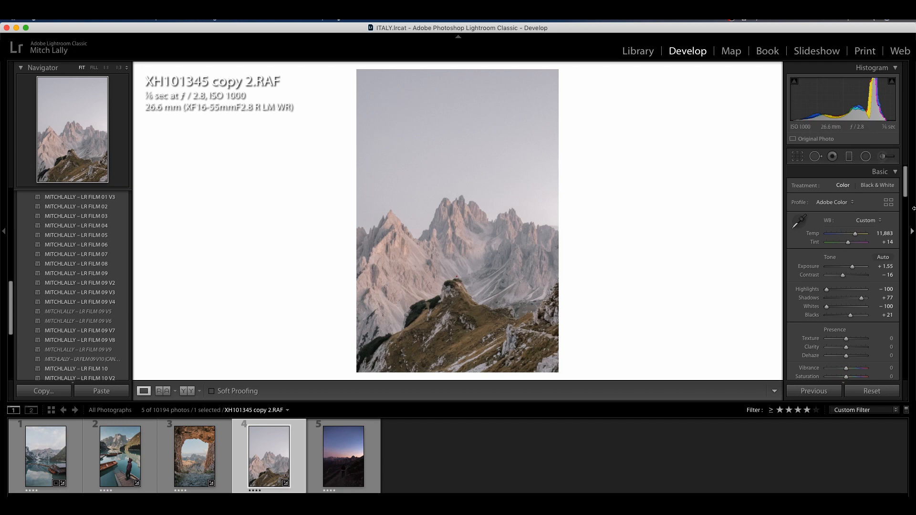
Step: Draw a graduated filter from the sky down over the peaks, with dehaze reset to 0 and exposure set to -0.56
left_click(851, 159)
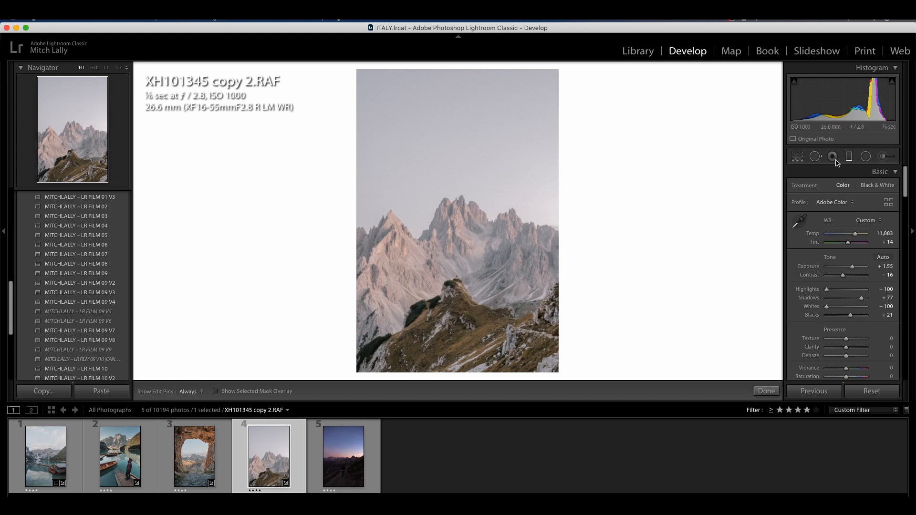
left_click_drag(466, 114, 467, 270)
left_click_drag(848, 222, 844, 222)
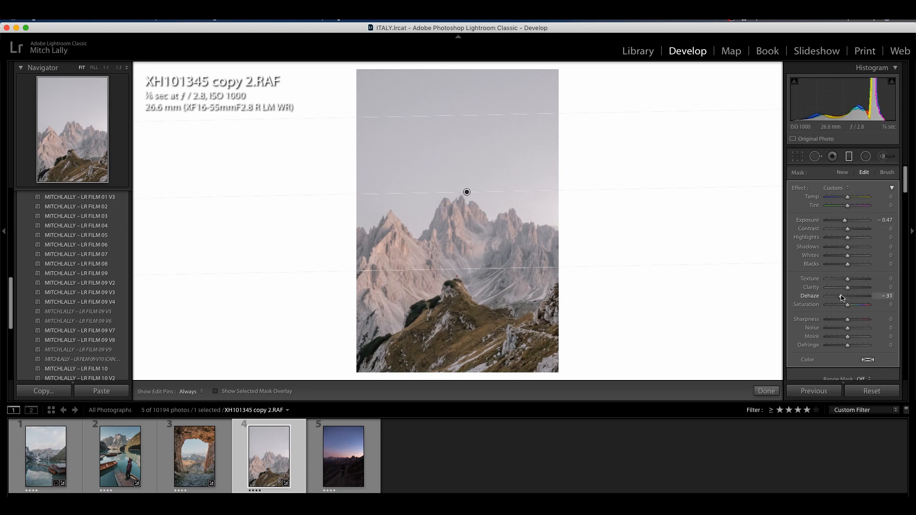
double_click(842, 296)
left_click_drag(846, 222, 847, 222)
Step: Extend the sky filter's fade down to the grassy foreground and centre it on the peaks
left_click_drag(511, 272, 505, 323)
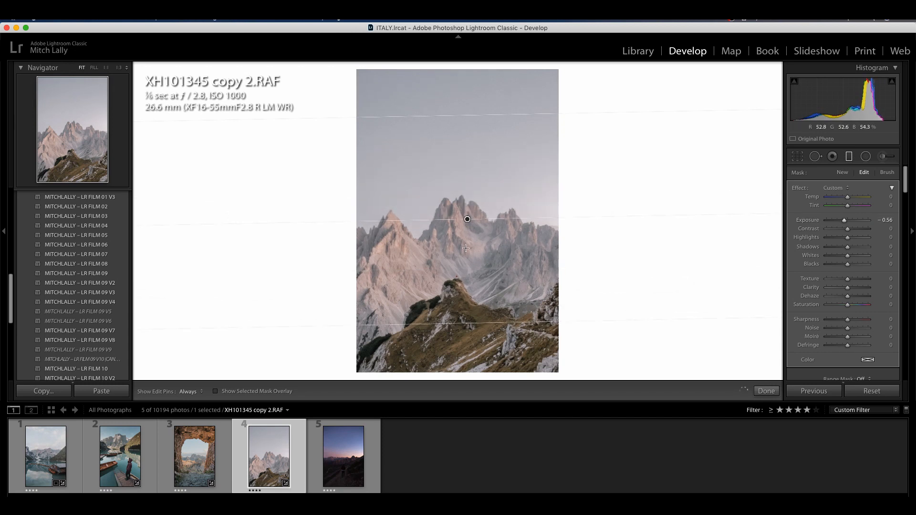
left_click_drag(451, 220, 464, 246)
left_click_drag(501, 350, 510, 322)
left_click_drag(460, 229, 458, 222)
left_click(766, 391)
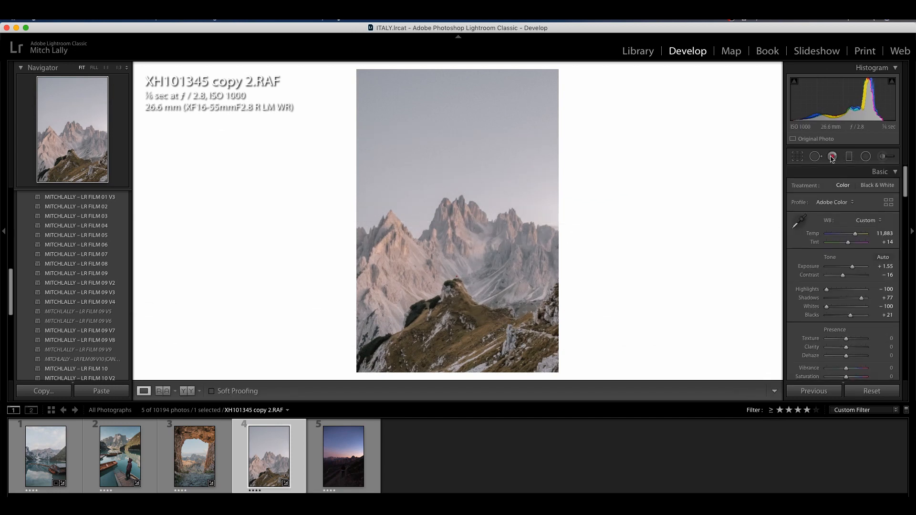
Step: Draw a second graduated filter upward from the foreground to the peaks, with dehaze reset to 0 and exposure set to -0.12
left_click_drag(447, 348, 452, 196)
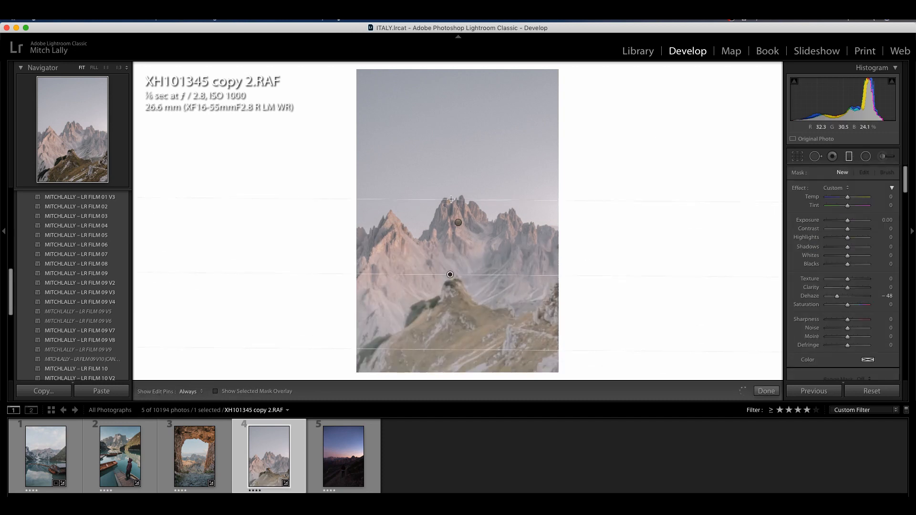
double_click(836, 296)
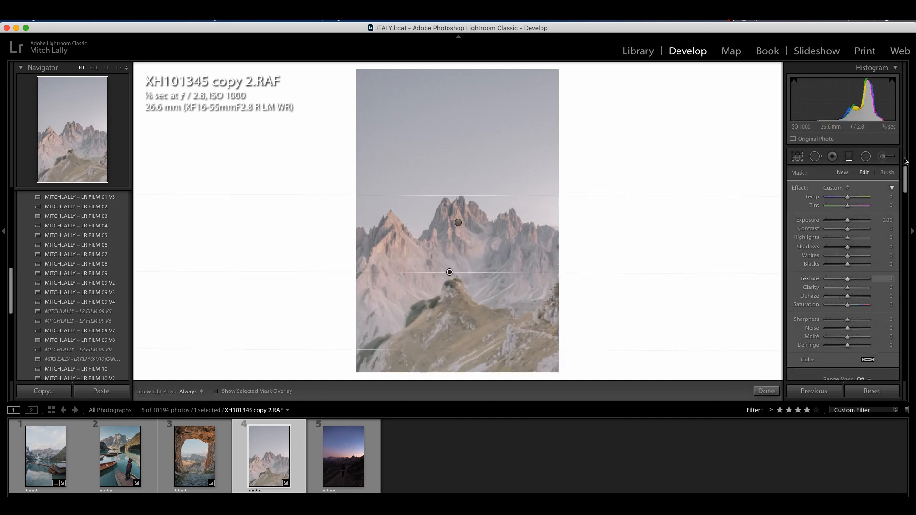
left_click_drag(850, 221, 850, 227)
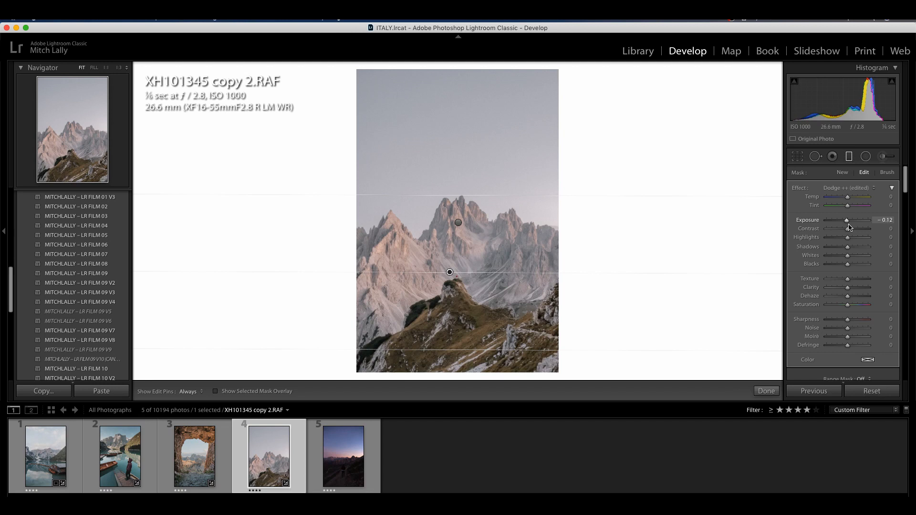
left_click(766, 390)
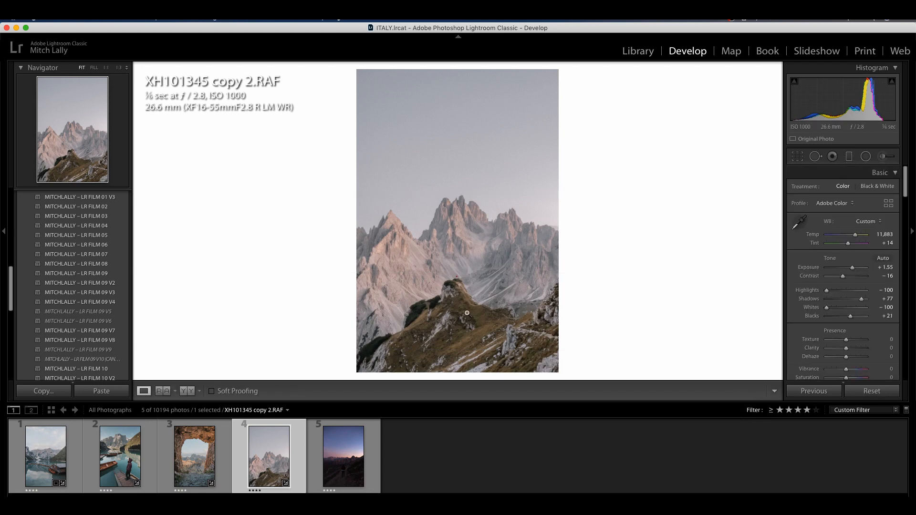
Step: Inspect the summit up close and crop the mountain photo at its original aspect ratio, trimming sky from the top
left_click(460, 281)
left_click(534, 259)
key("r")
left_click_drag(461, 68, 459, 86)
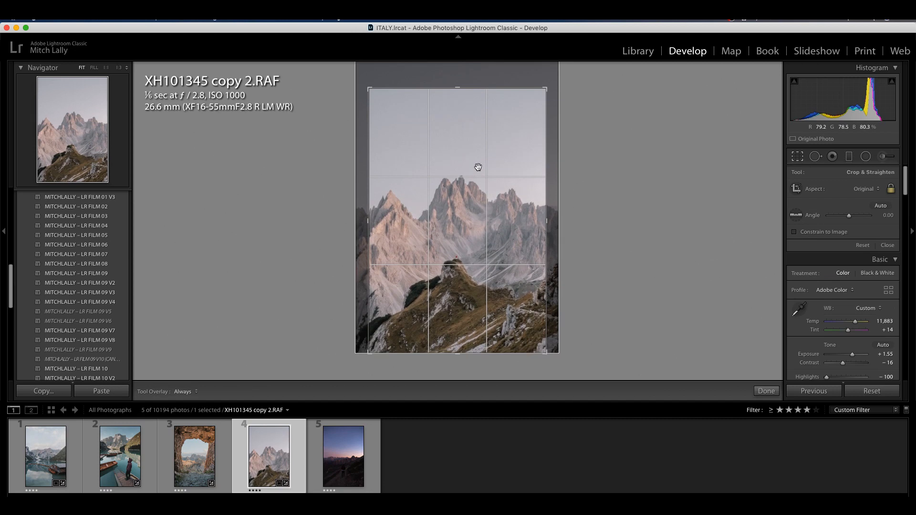
key("Return")
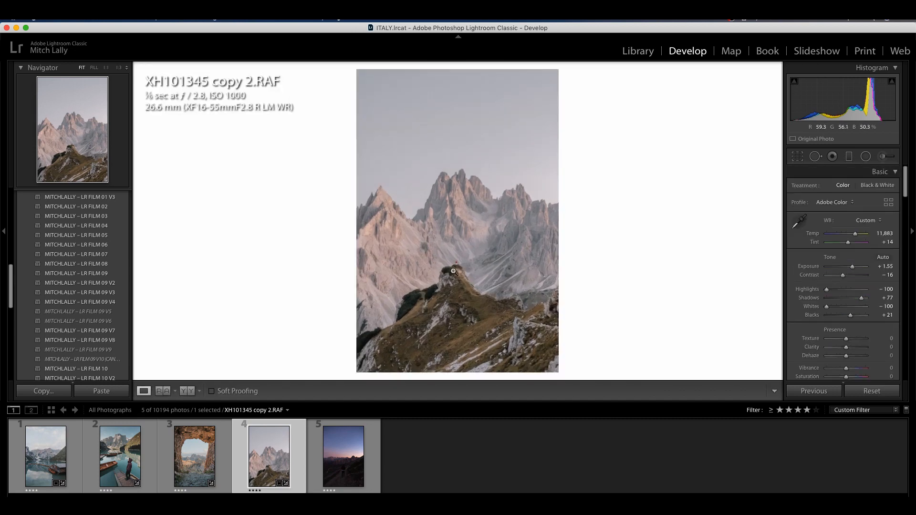
Step: Recheck the summit up close and loosen the crop slightly to include more sky above the peaks
left_click(458, 267)
left_click(470, 271)
left_click(797, 157)
left_click_drag(460, 86, 458, 81)
key("Return")
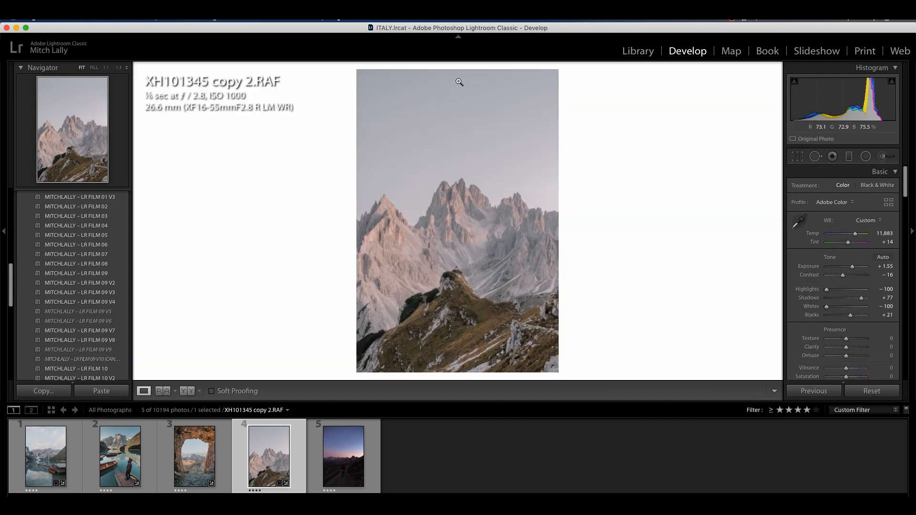
Step: Paint an adjustment brush mask over the red-jacketed hiker on the summit, using brush size 3.0 and feather 37
left_click(798, 157)
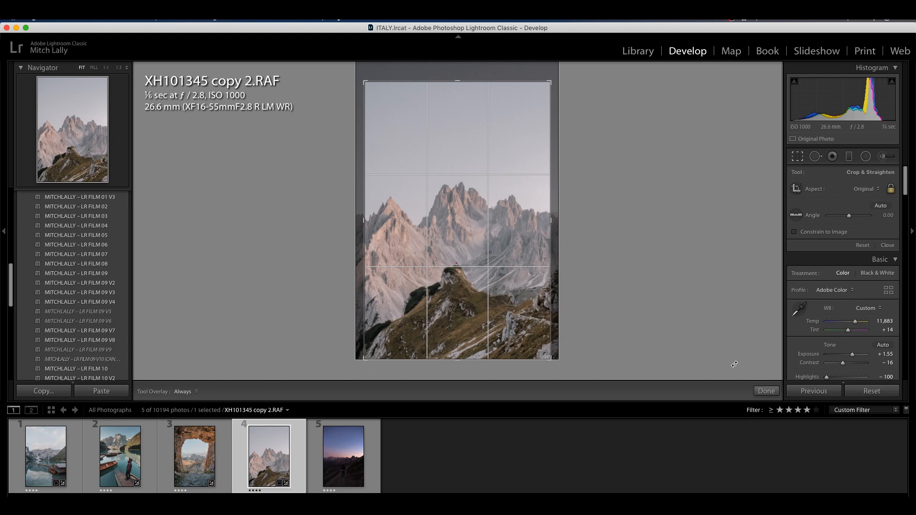
key("r")
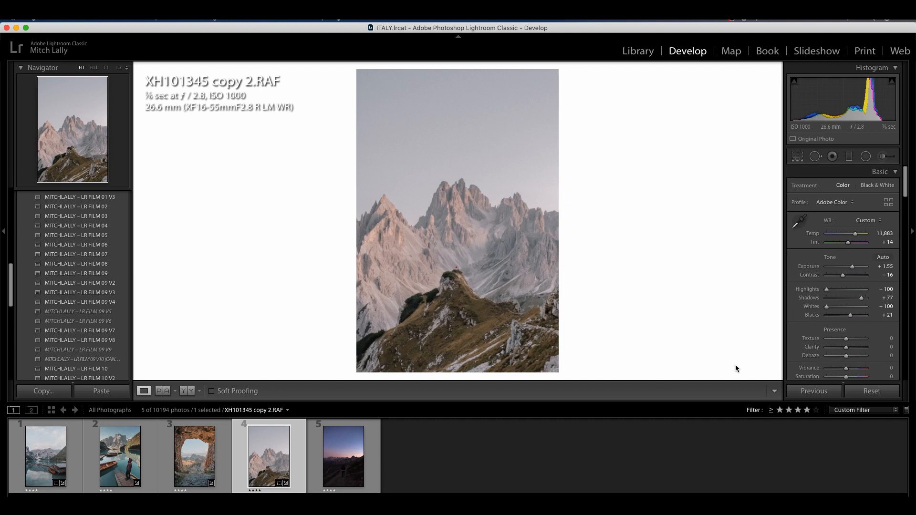
left_click(450, 269)
left_click_drag(583, 247, 468, 216)
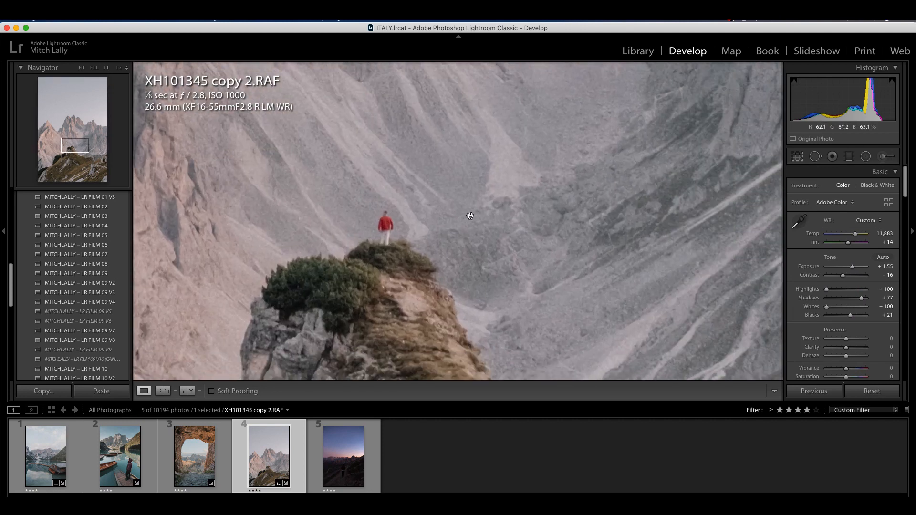
left_click(884, 156)
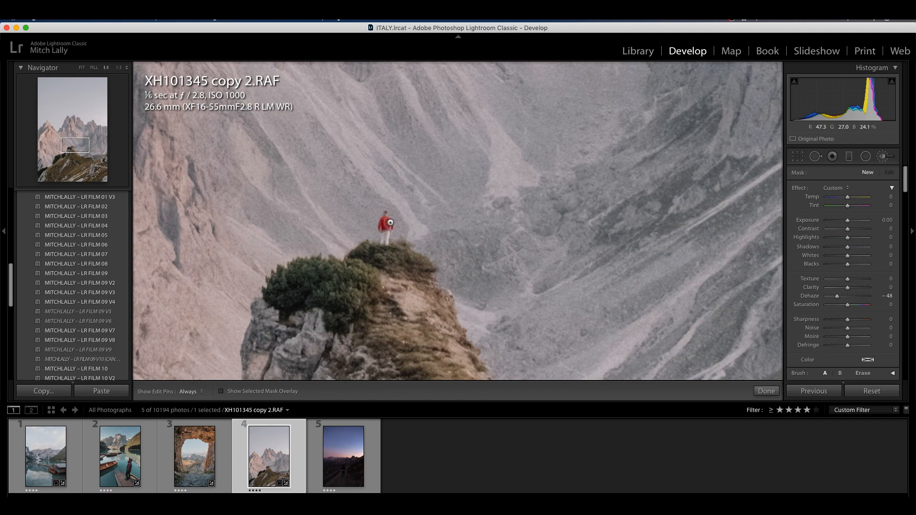
scroll(811, 268, "down", 1)
scroll(826, 363, "down", 1)
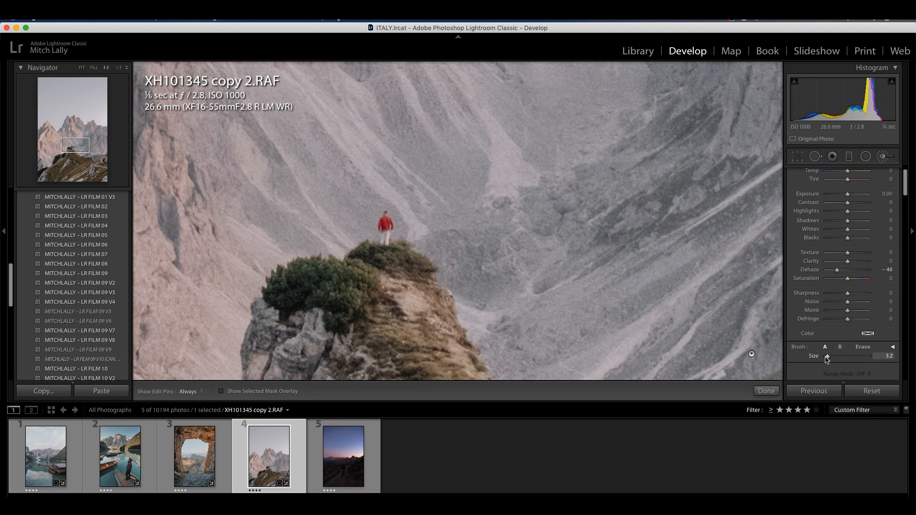
scroll(827, 359, "down", 2)
left_click(892, 295)
left_click_drag(857, 314, 828, 308)
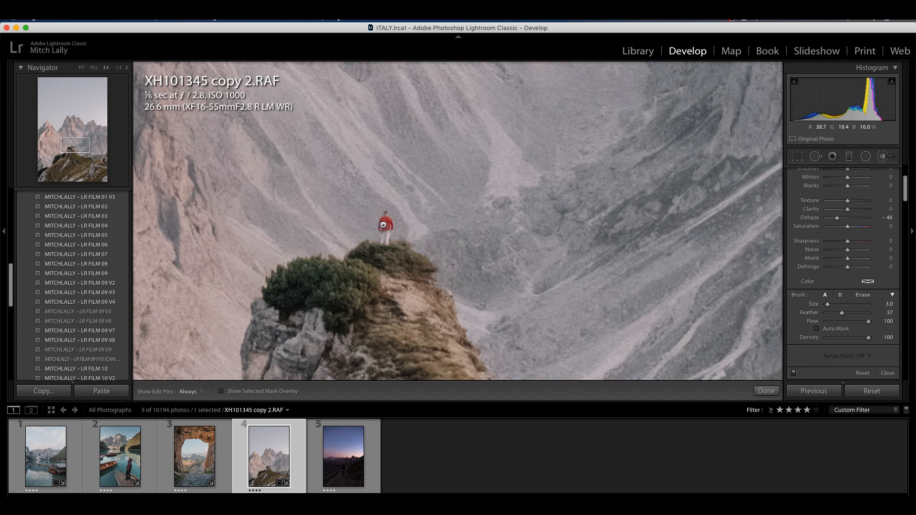
left_click_drag(384, 227, 385, 224)
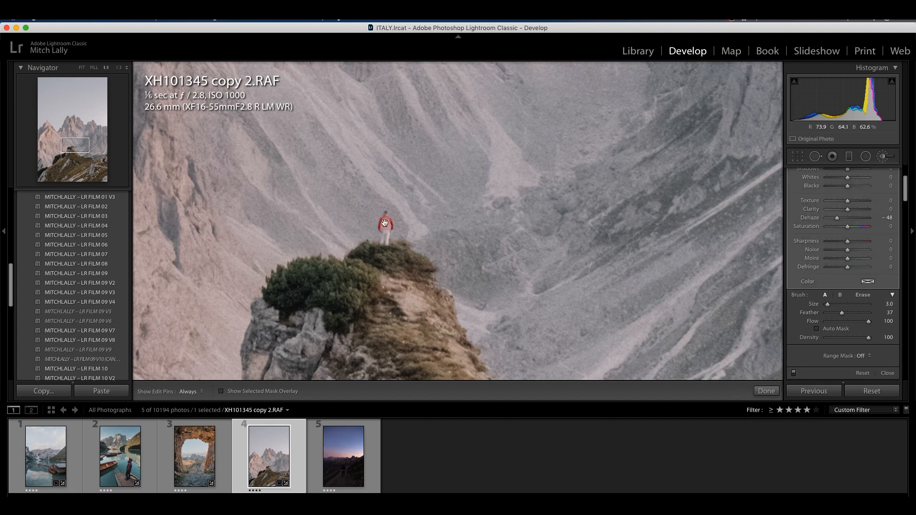
Step: Reset the hiker brush's dehaze to 0, set its exposure to 0.46 and finish the brush edit
double_click(837, 218)
scroll(845, 239, "up", 4)
left_click_drag(848, 218, 851, 219)
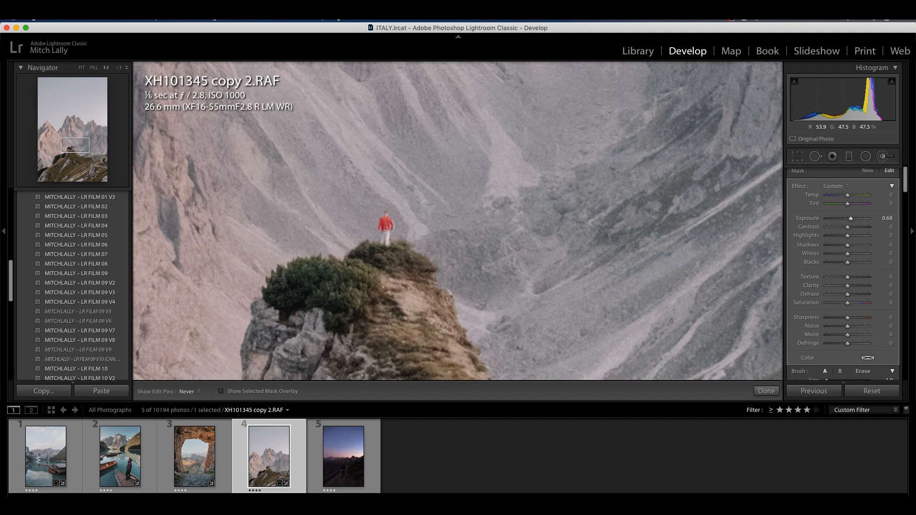
key("h")
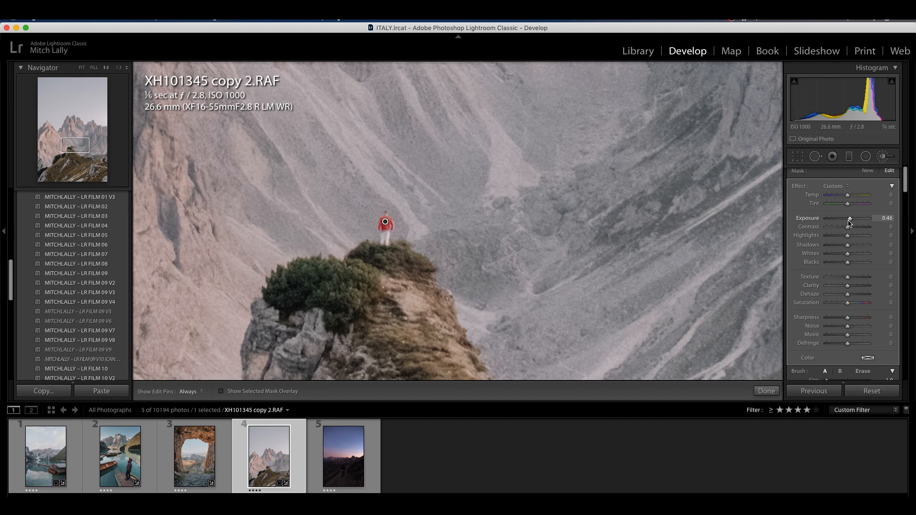
left_click(766, 391)
left_click(486, 335)
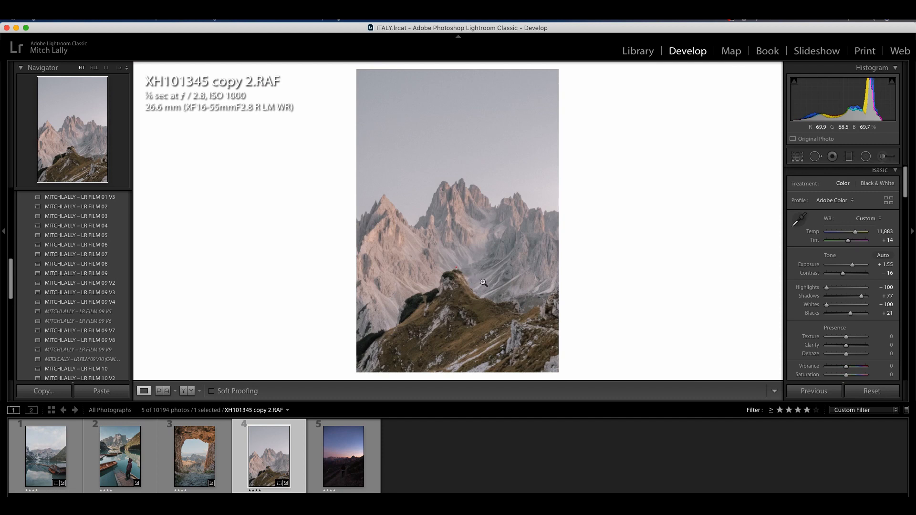
Step: Reselect the hiker's brush adjustment and examine its mask edges at 3:1 magnification with the brush in erase mode
left_click(450, 268)
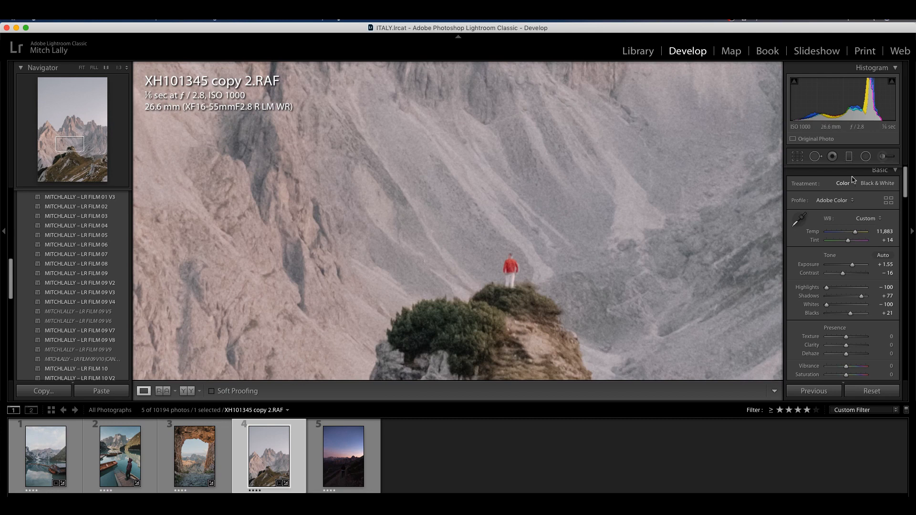
left_click(884, 156)
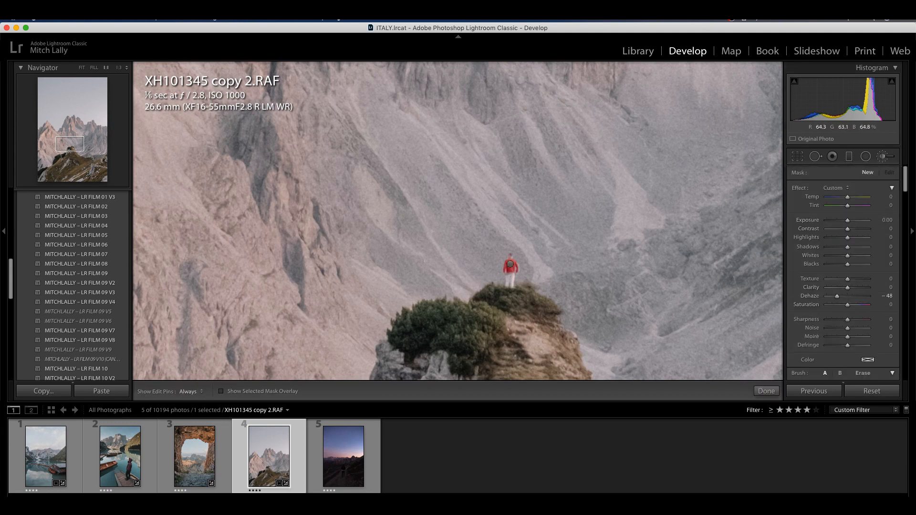
left_click(511, 264)
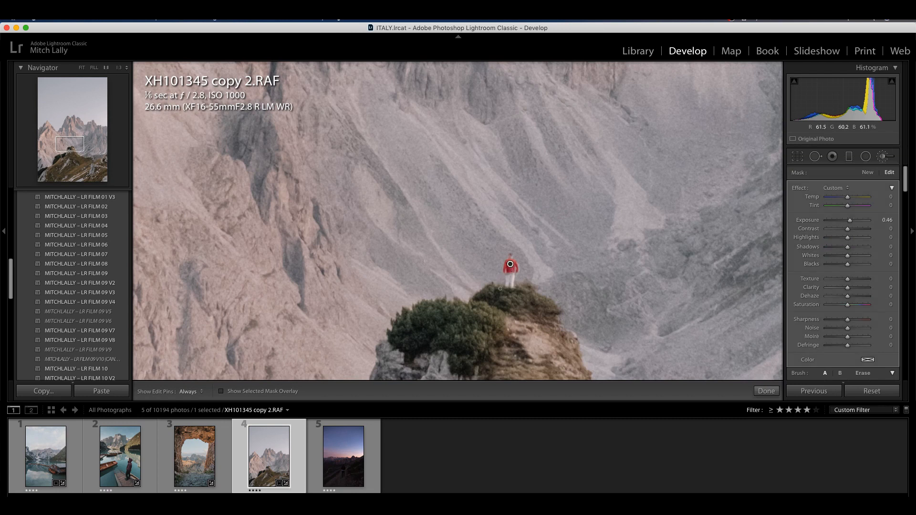
left_click(119, 67)
left_click(107, 68)
left_click(121, 67)
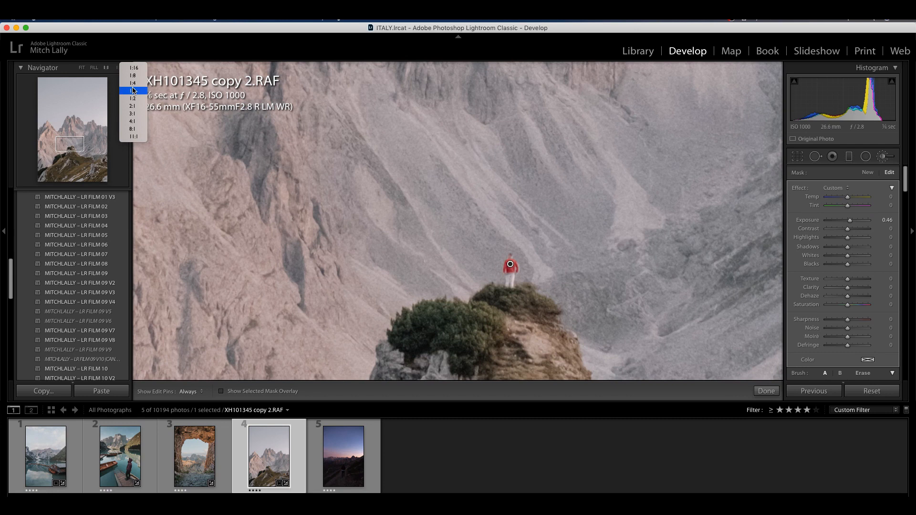
left_click(133, 115)
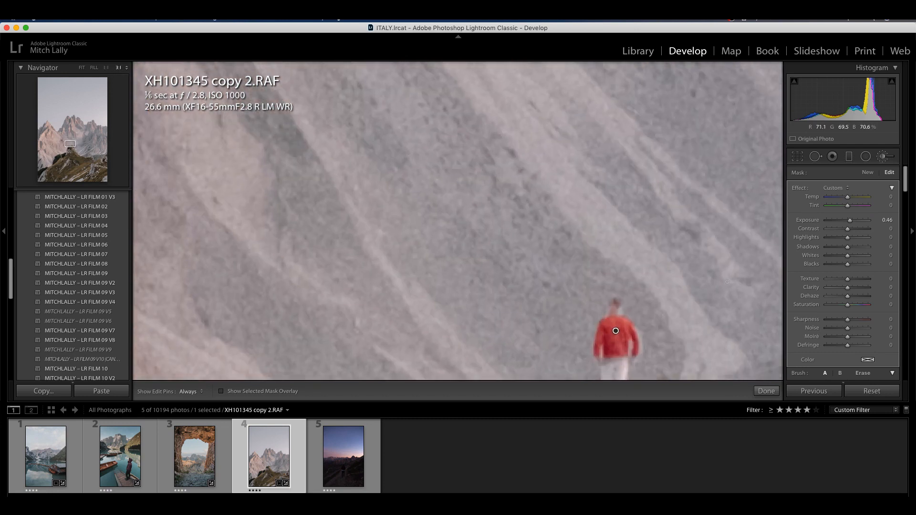
left_click_drag(574, 213, 391, 118)
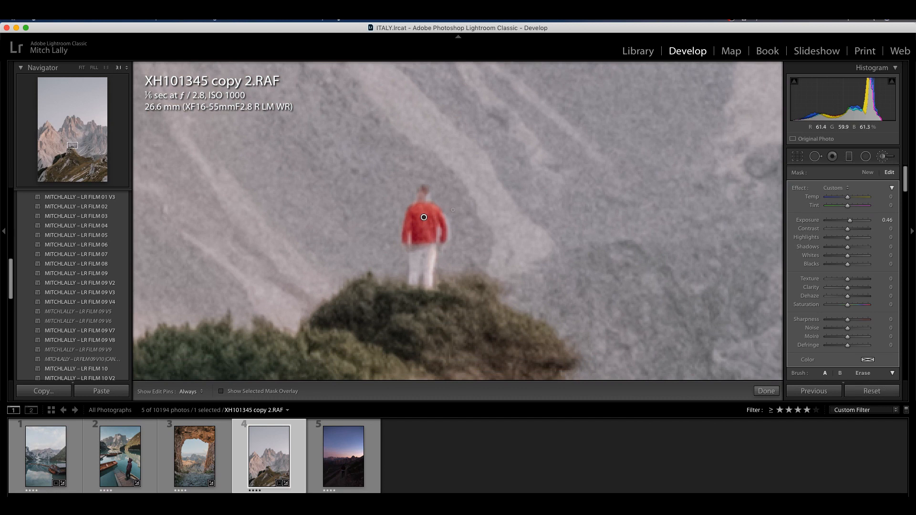
key("alt")
key("h")
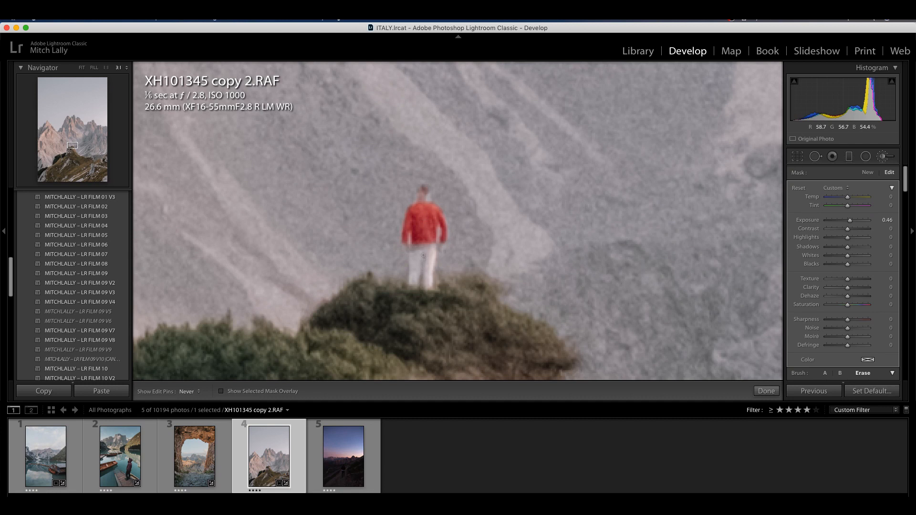
left_click(766, 391)
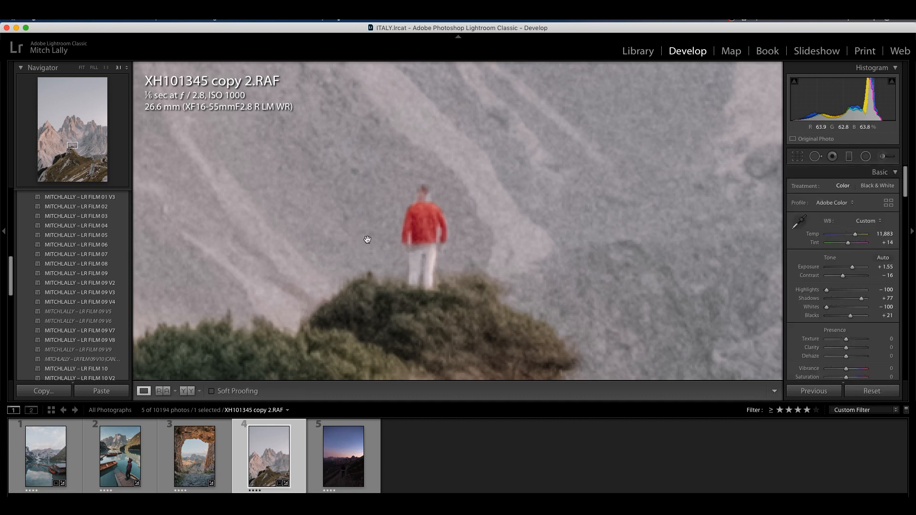
left_click(885, 156)
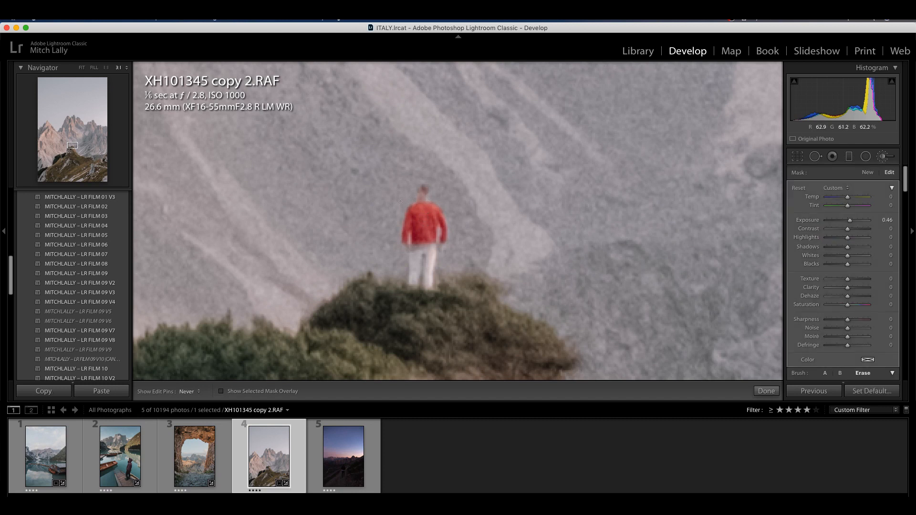
left_click(766, 391)
left_click(488, 261)
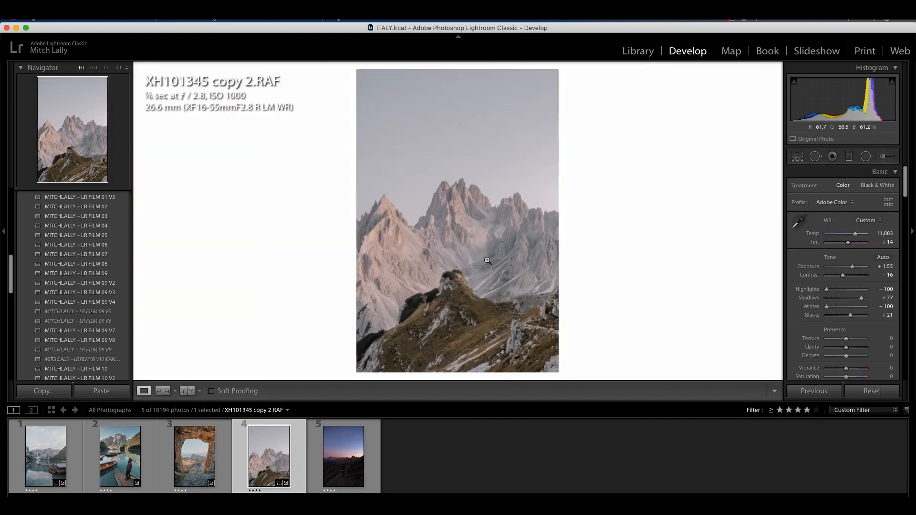
Step: Check the summit up close, then set the mountain photo's blacks to -9 and shadows to +76
left_click(455, 268)
left_click(475, 275)
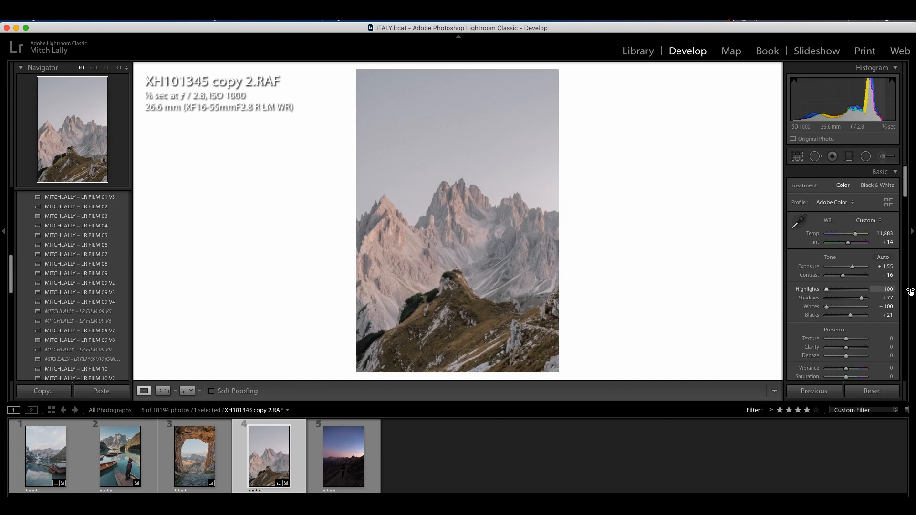
mouse_move(850, 318)
left_mouse_down()
mouse_move(834, 318)
mouse_move(843, 321)
left_mouse_up()
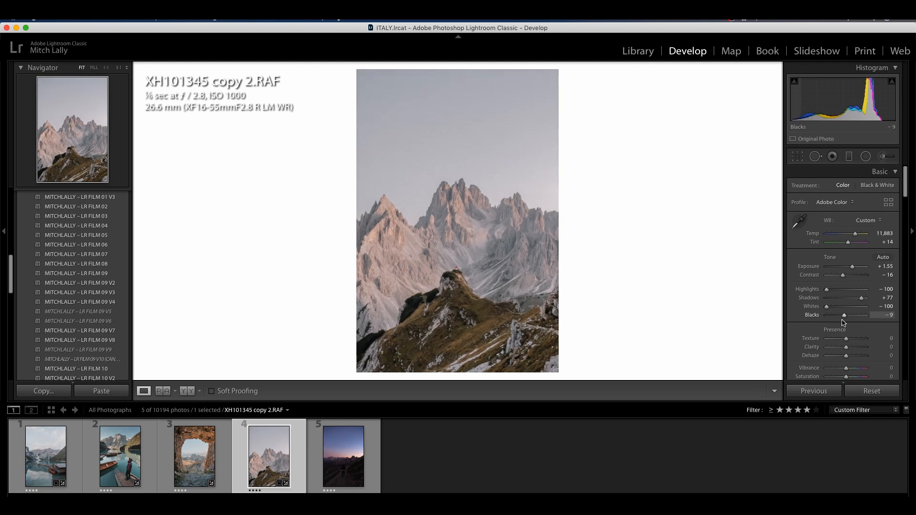
left_click_drag(862, 300, 862, 305)
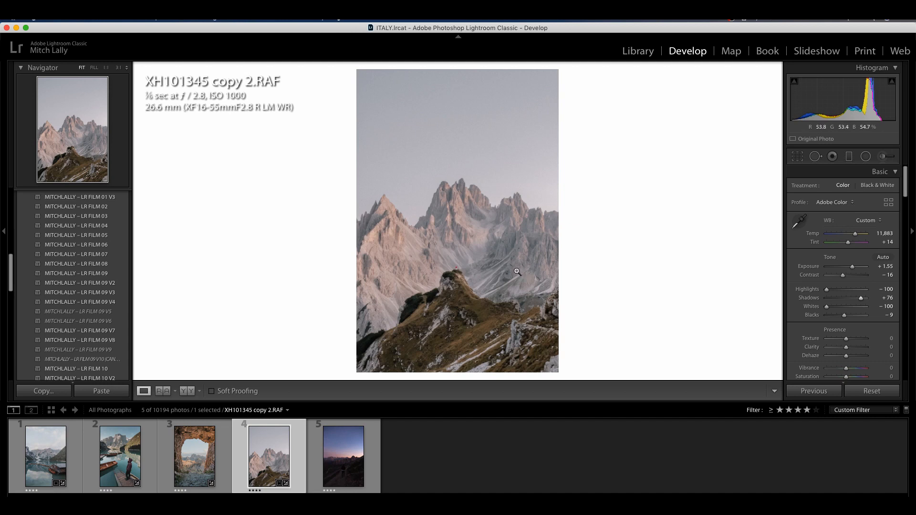
Step: Draw a third graduated filter downward through the sky to the peaks, centring it just above the summits
left_click(851, 157)
key("m")
left_click(850, 158)
left_click_drag(479, 89, 484, 216)
left_click_drag(479, 153, 476, 160)
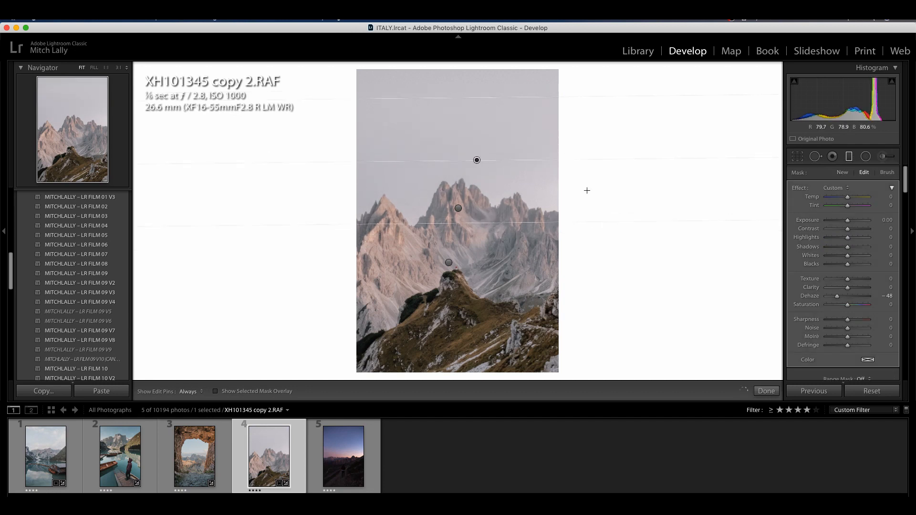
Step: Reset the new sky filter's dehaze to 0, cool its temperature to -57 and align its centre above the highest peak
double_click(809, 296)
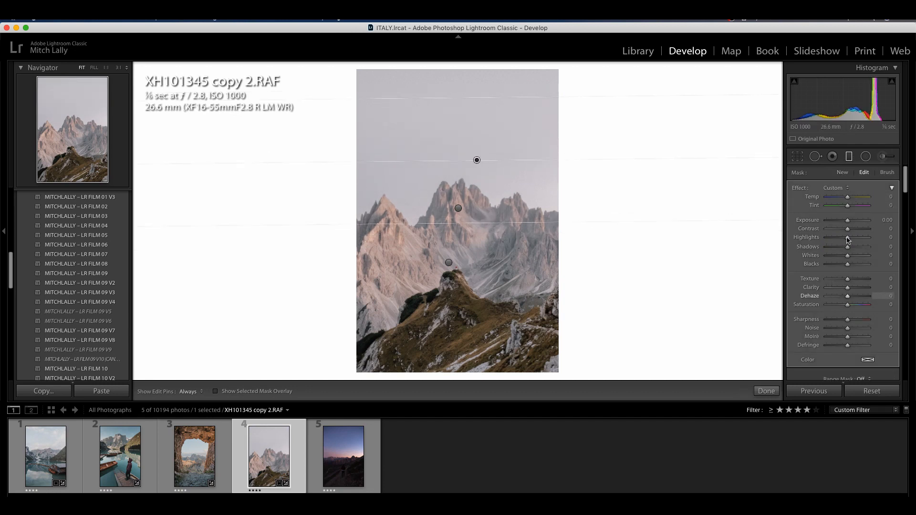
left_click_drag(848, 197, 833, 201)
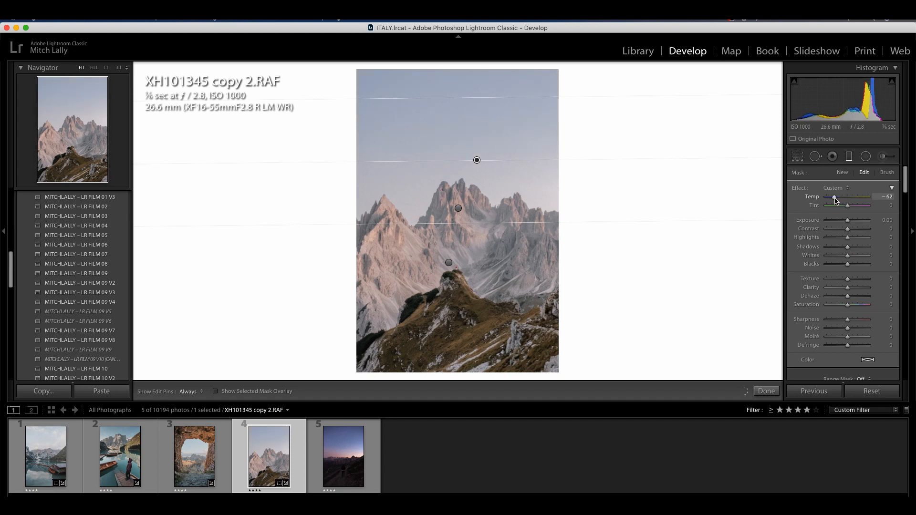
left_click_drag(476, 159, 458, 157)
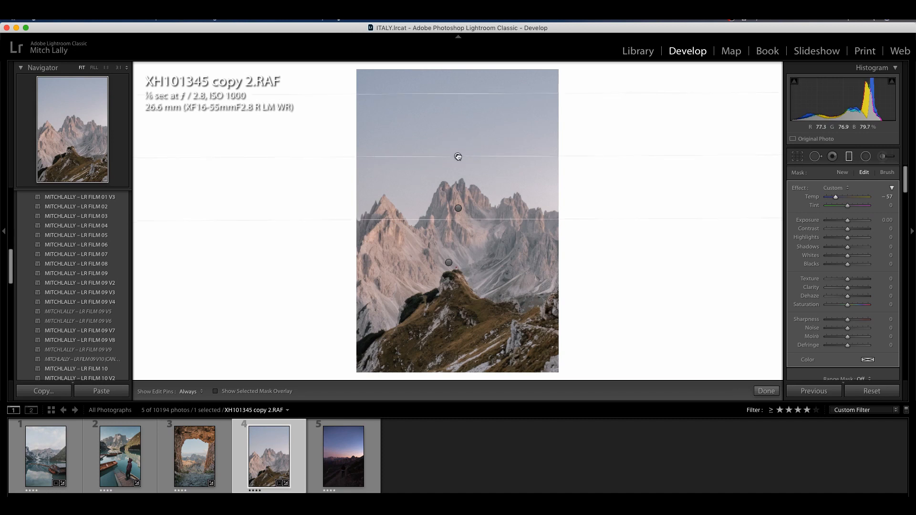
left_click(766, 391)
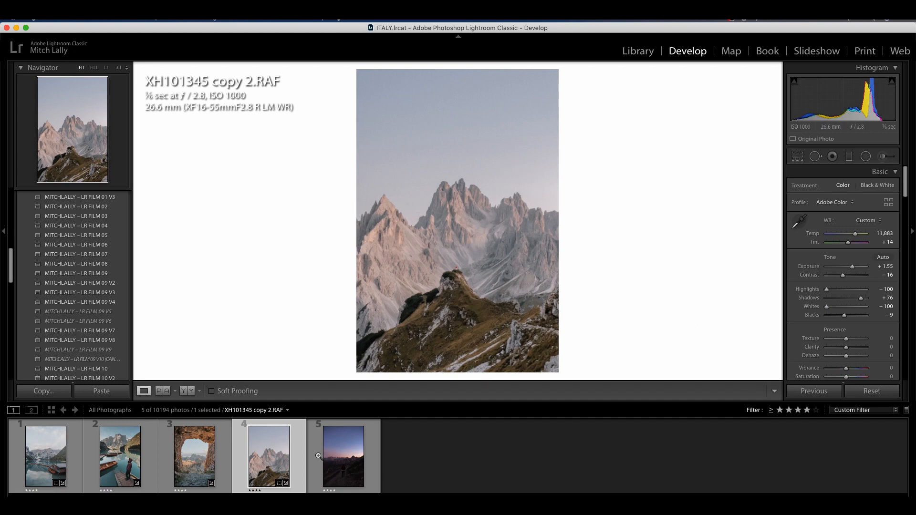
Step: Open the fifth photo of the hiker on the dusk trail, inspect its detail and test exposure up to +3.85
left_click(356, 455)
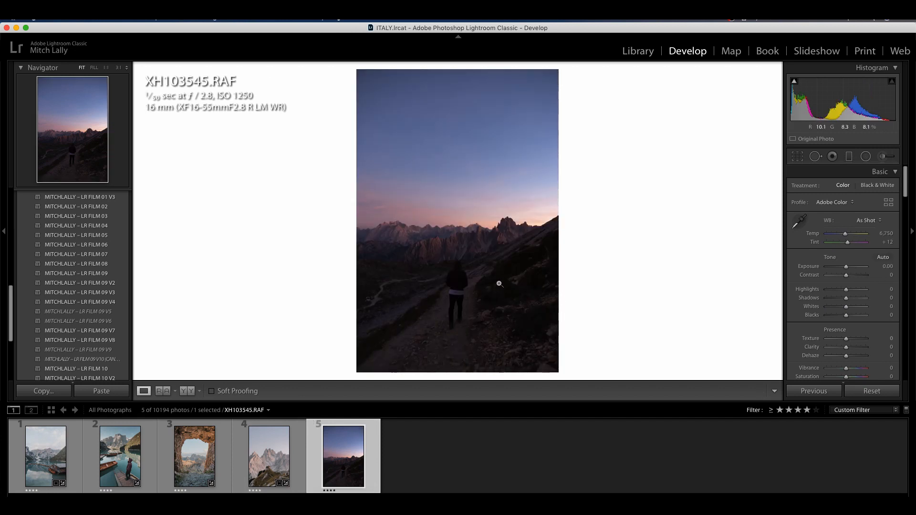
left_click(530, 223)
left_click(603, 247)
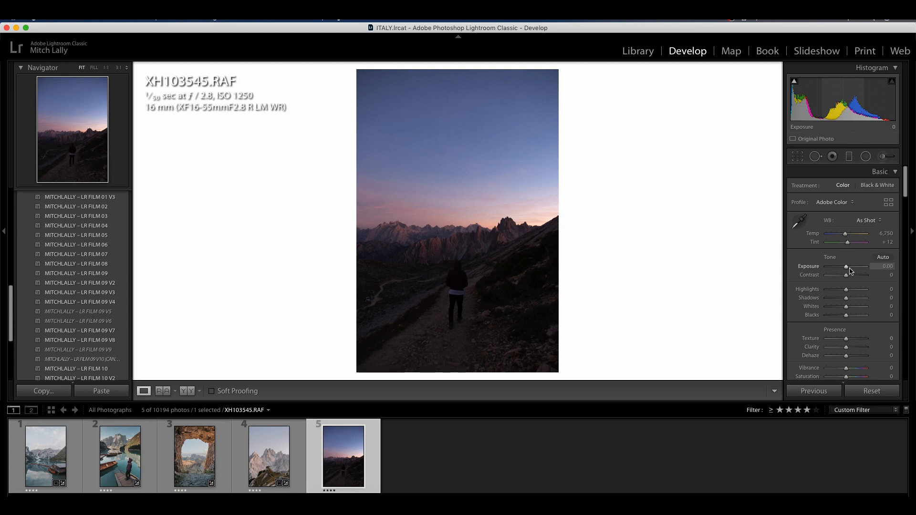
left_click(865, 268)
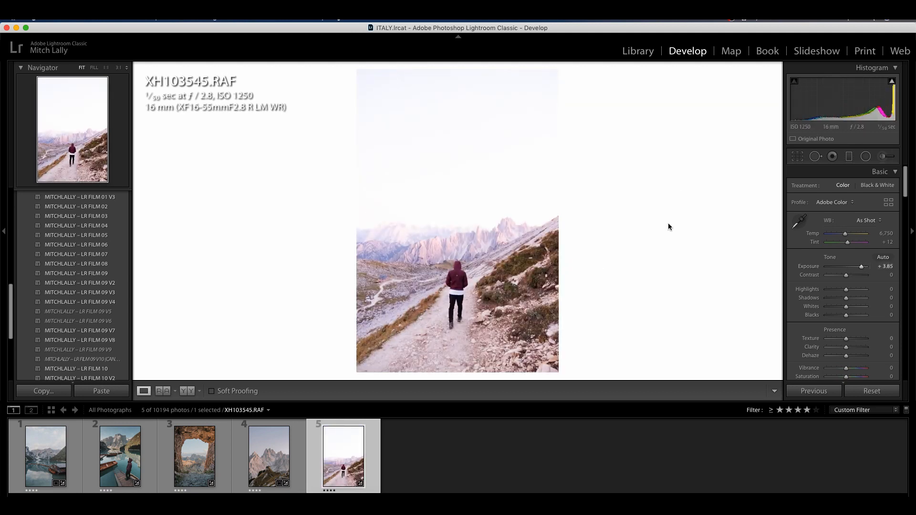
double_click(861, 266)
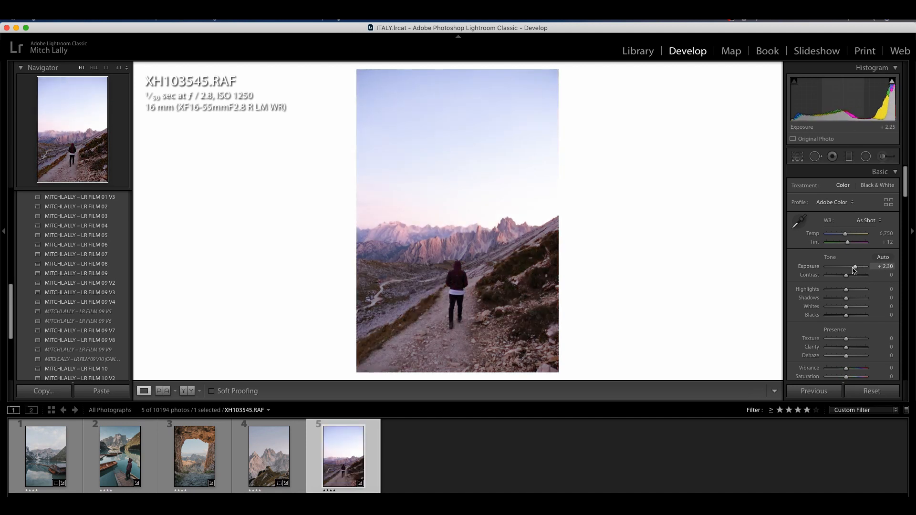
Step: Apply the MITCHLALLY – LR FILM 09 V7 preset to the dusk trail photo and set exposure to +0.95
left_click(80, 334)
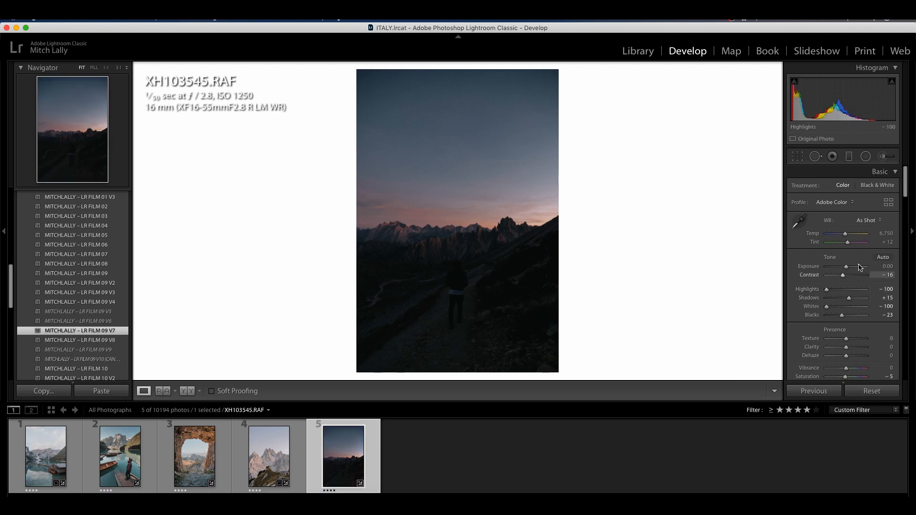
left_click_drag(847, 268, 850, 268)
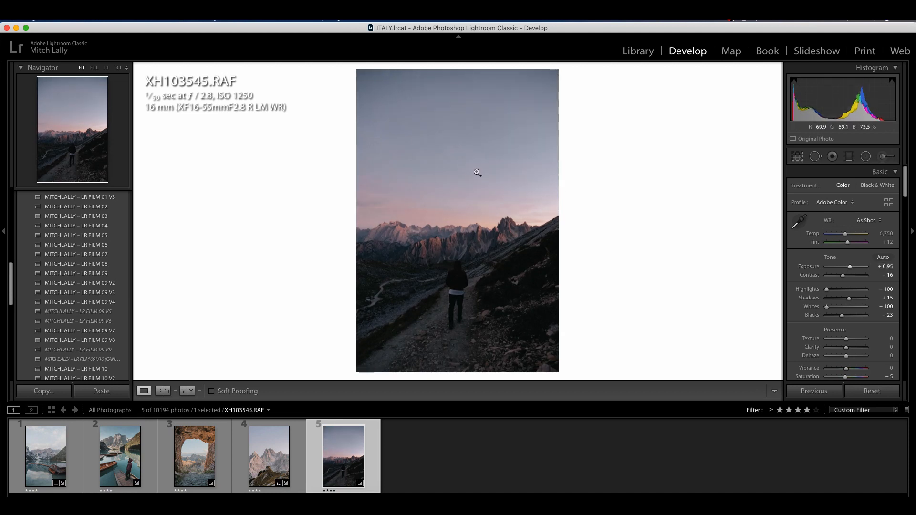
Step: Draw a graduated filter upward from the trail into the sky, with exposure 2.13 and shadows 36
left_click(850, 159)
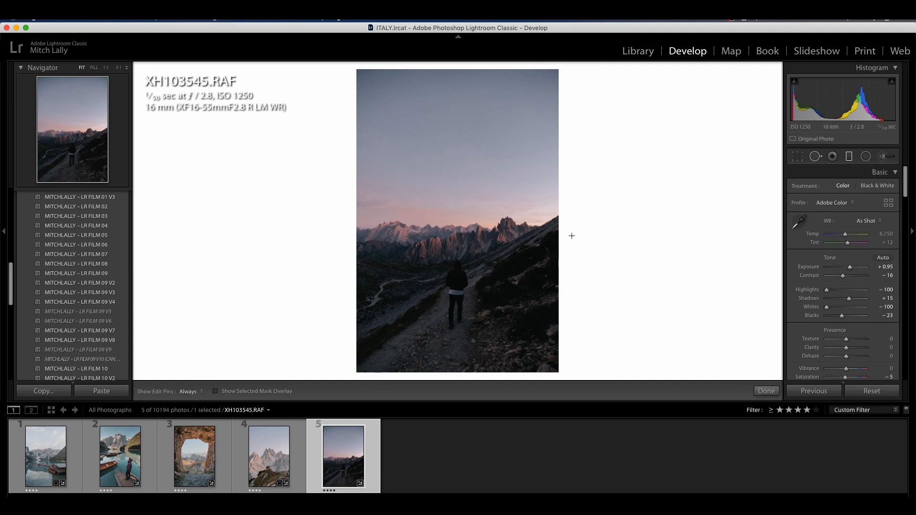
left_click_drag(429, 321, 437, 127)
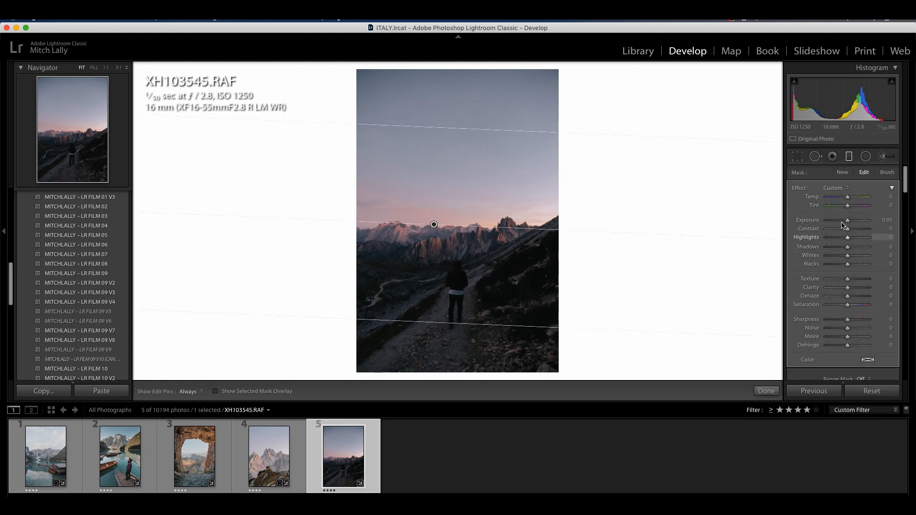
left_click_drag(848, 221, 858, 250)
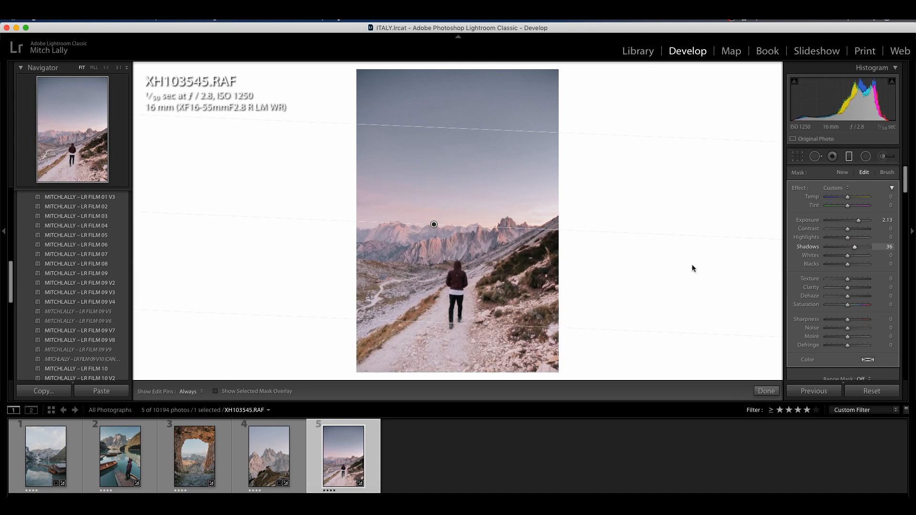
Step: Shift the foreground filter slightly upward, and set the photo's overall exposure to +0.90, shadows to +33 and blacks to -29
left_click_drag(434, 224, 425, 221)
key("Return")
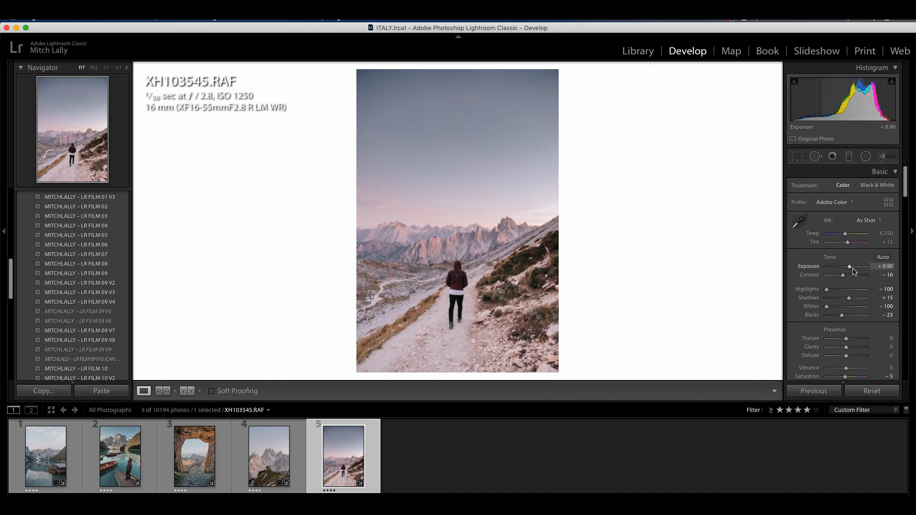
left_click_drag(852, 301, 842, 319)
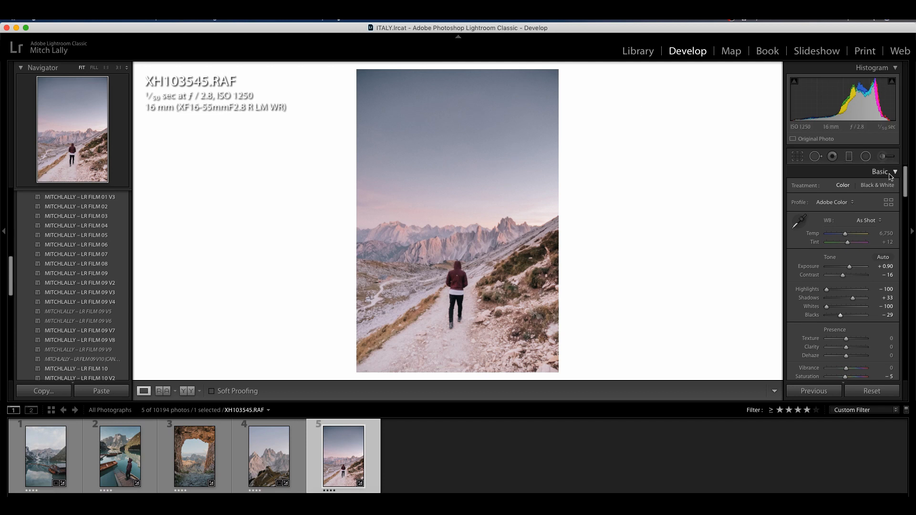
Step: Draw a second graduated filter downward through the sky, set its exposure to 0.57 and move it slightly lower
left_click(849, 156)
left_click_drag(486, 70, 484, 192)
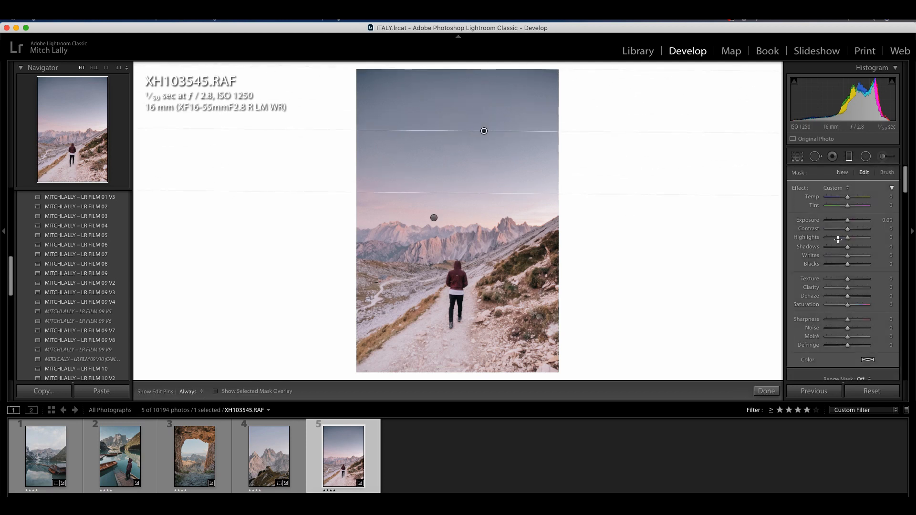
left_click_drag(848, 220, 853, 221)
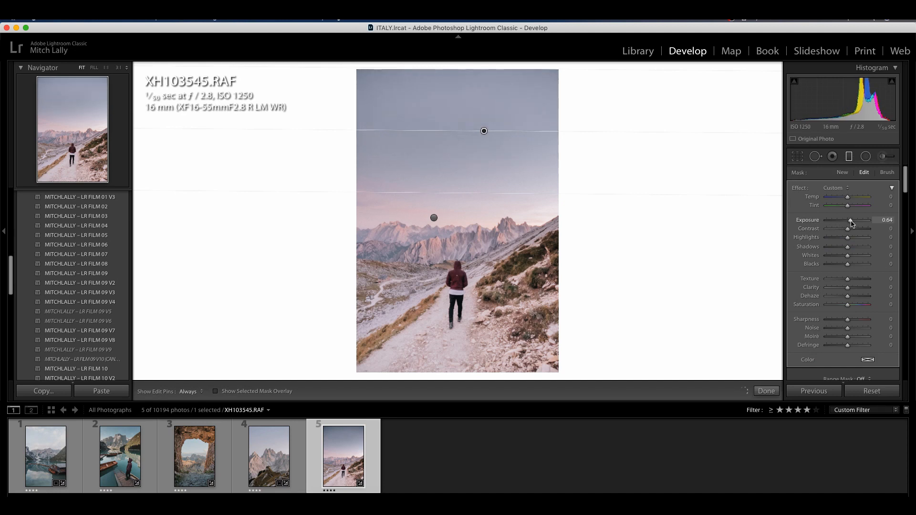
left_click_drag(485, 130, 451, 148)
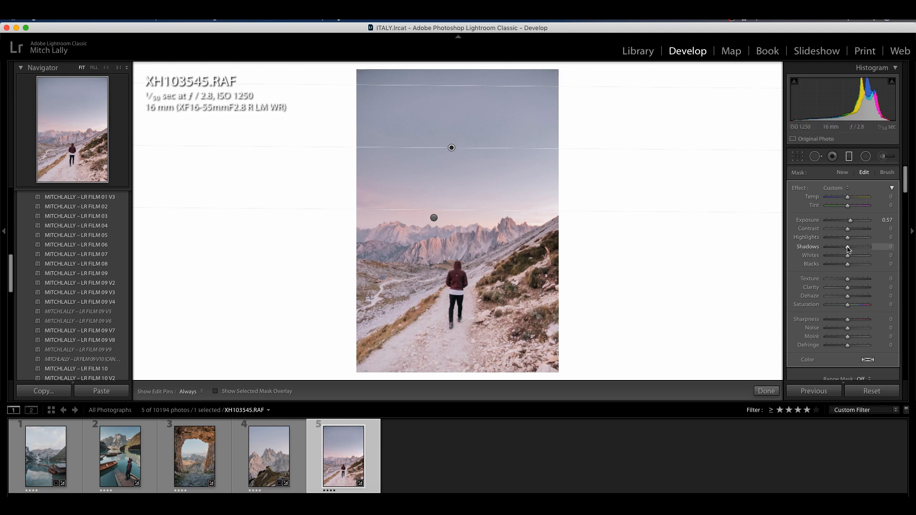
Step: Set the sky filter's shadows to 46, blacks to 40 and exposure to about 1.04, and move it closer to the peaks
left_click_drag(854, 250, 858, 268)
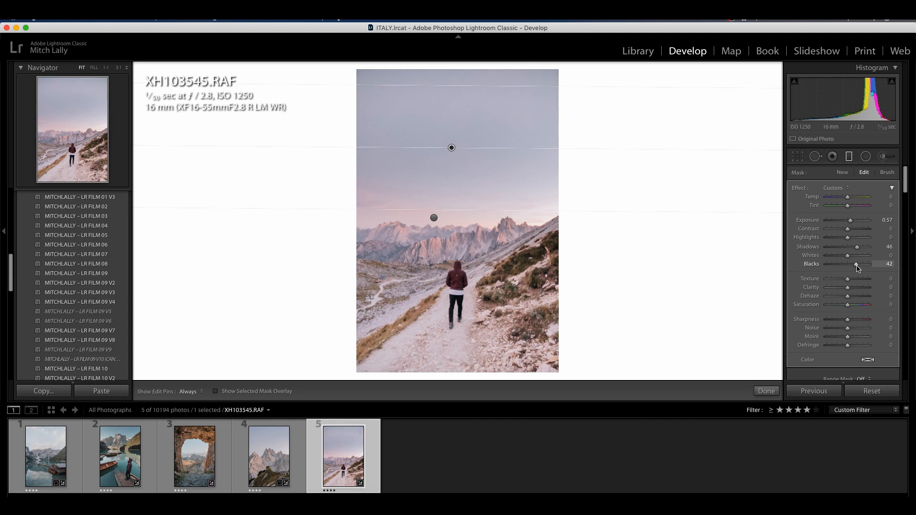
left_click_drag(851, 220, 855, 223)
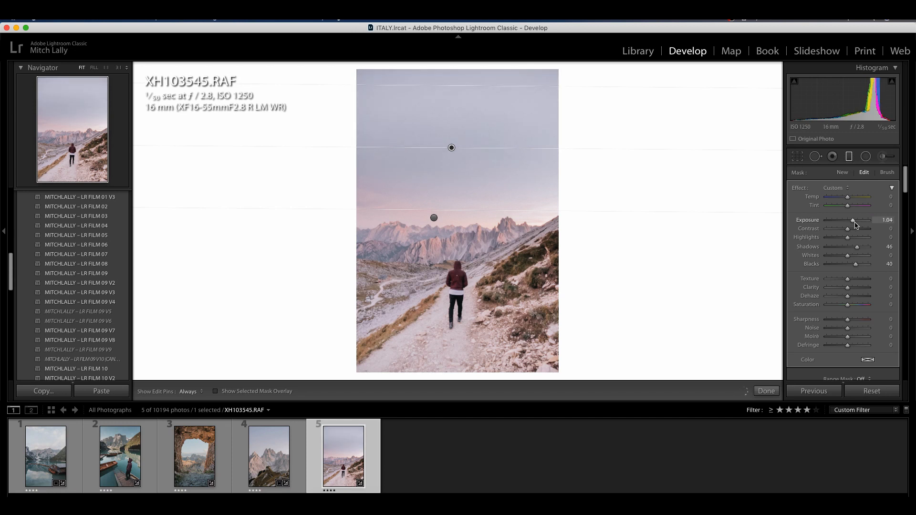
left_click_drag(452, 148, 453, 173)
left_click(767, 391)
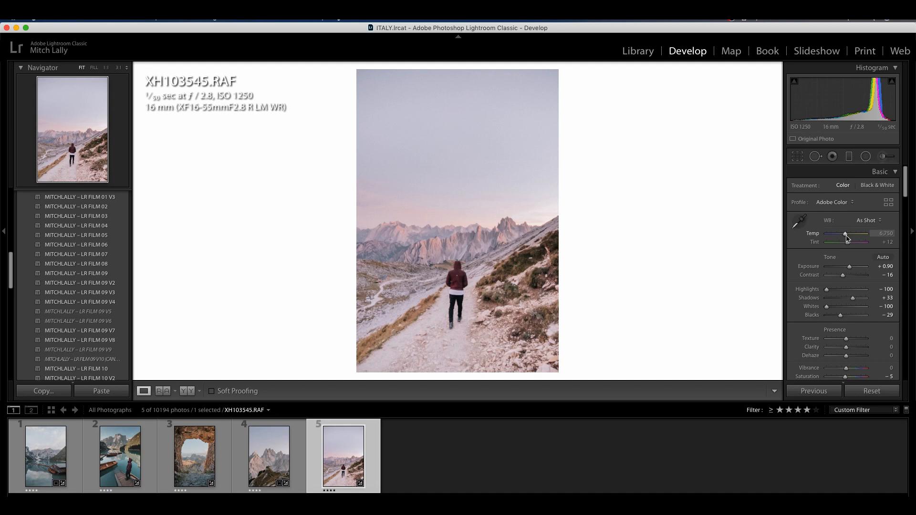
Step: Warm the photo's temperature to 7,573 and heal the pale mark on the hoodie's back at size 32, sampling the fabric above it
left_click_drag(846, 237, 848, 237)
left_click(460, 279)
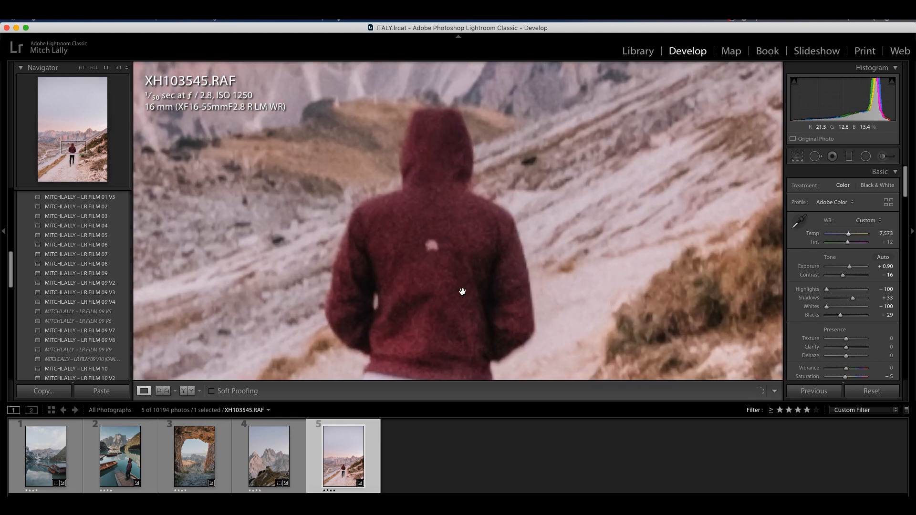
left_click_drag(463, 291, 482, 294)
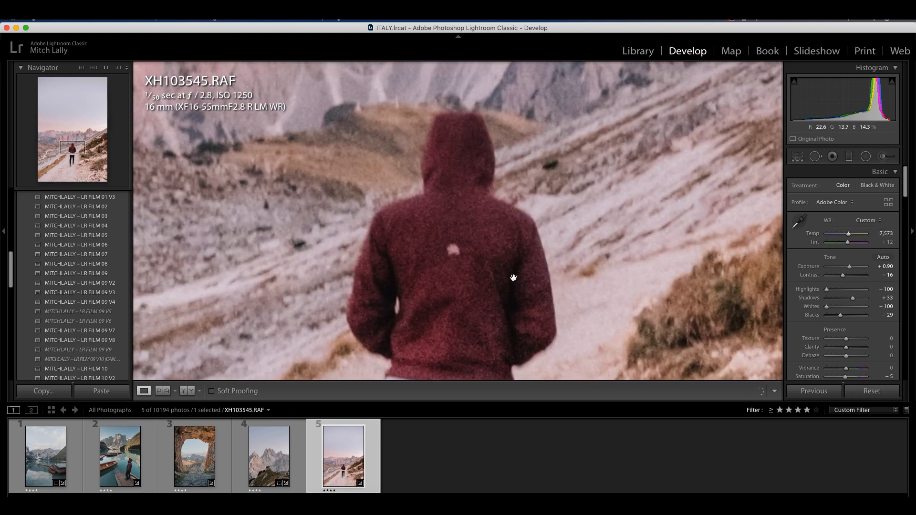
left_click(819, 156)
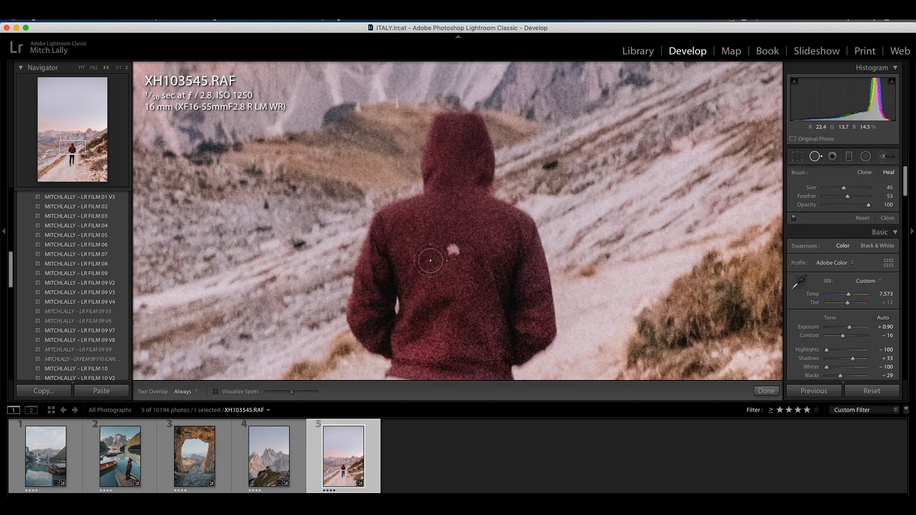
left_click(452, 249)
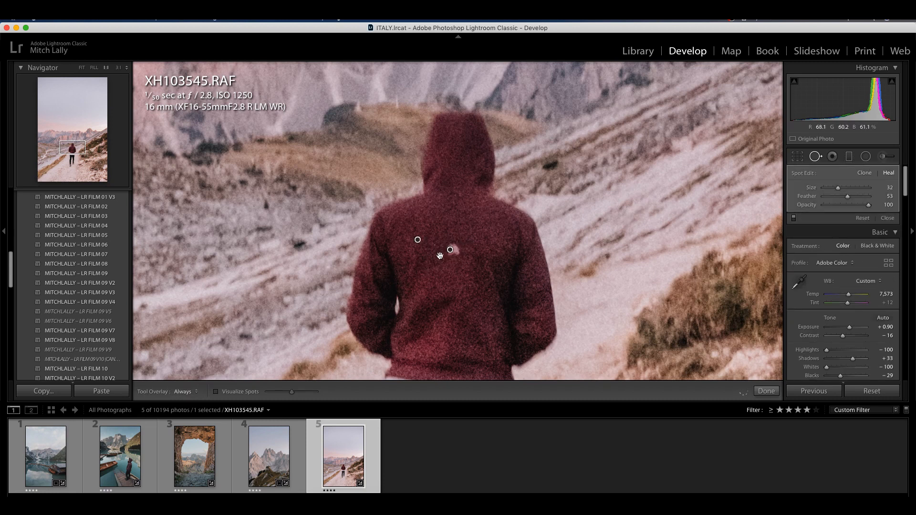
left_click_drag(418, 239, 453, 211)
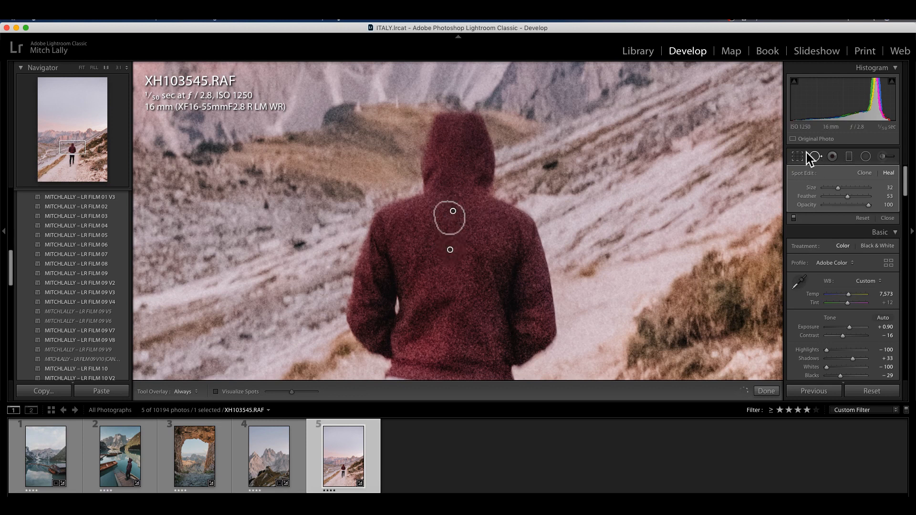
left_click(766, 391)
left_click(462, 257)
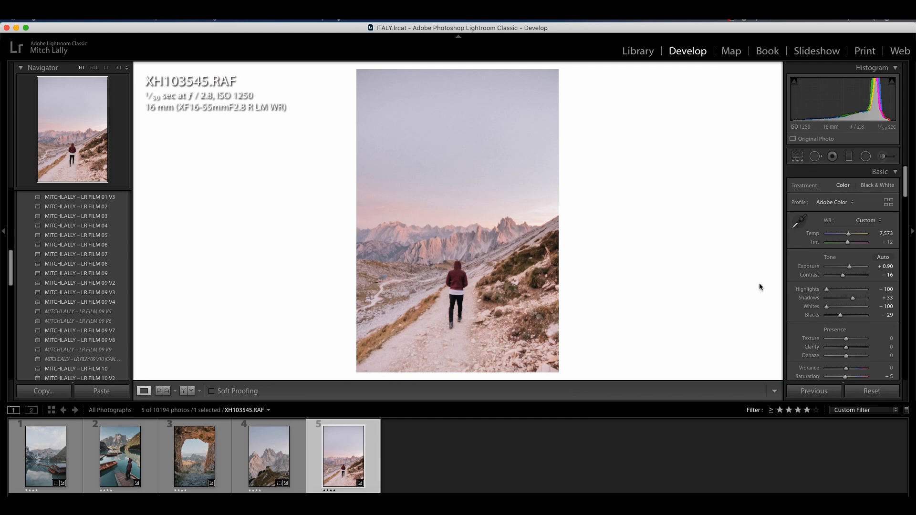
Step: Crop the trail photo tighter at its original aspect, trimming the left, top and bottom edges around the hiker
left_click_drag(564, 68, 566, 65)
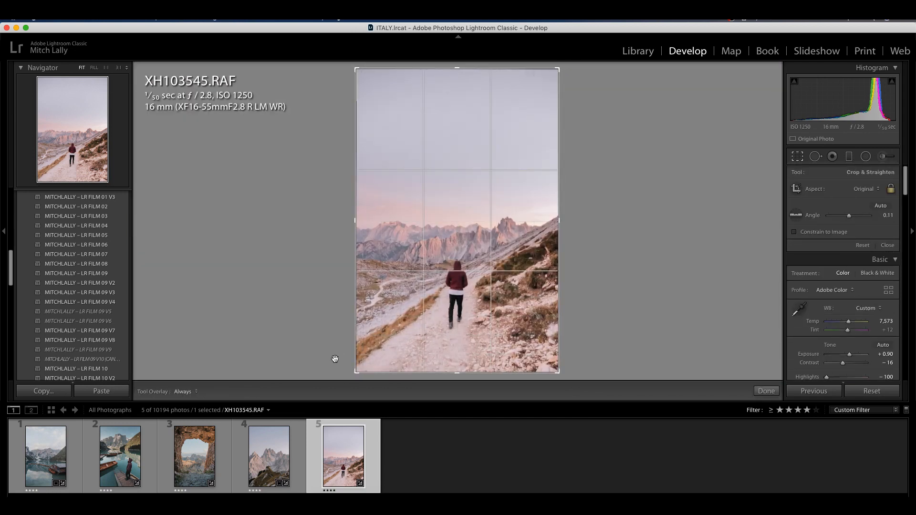
left_click_drag(356, 373, 367, 357)
left_click_drag(386, 324, 386, 304)
key("Return")
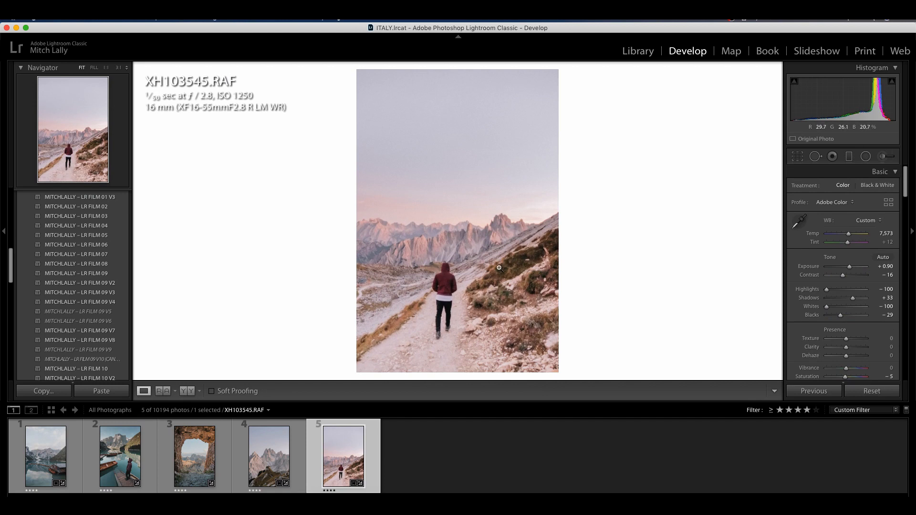
Step: Readjust the crop to keep the full bottom edge of the photo and trim only its left side and upper sky
key("r")
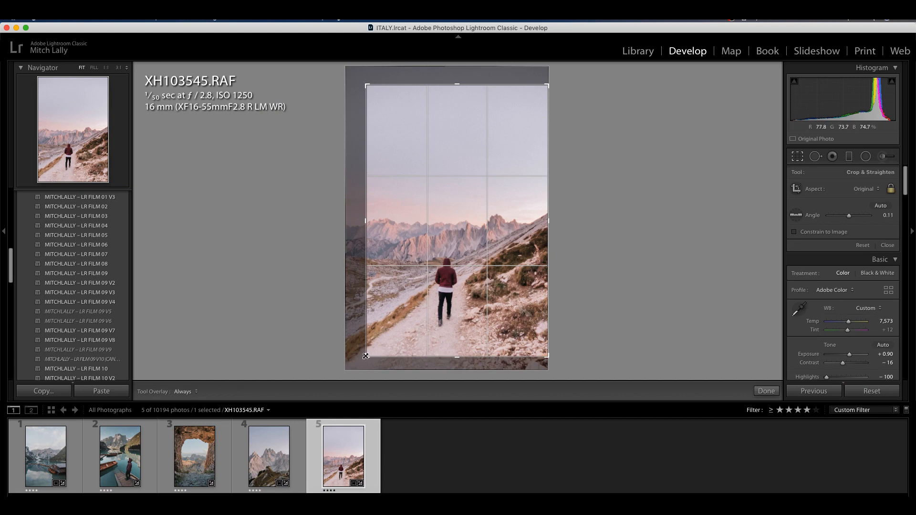
left_click_drag(448, 213, 413, 213)
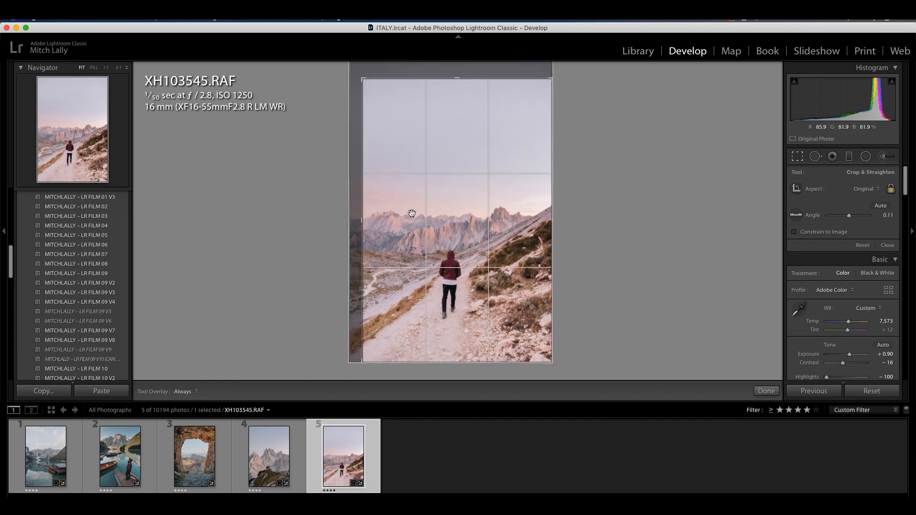
left_click_drag(363, 78, 365, 79)
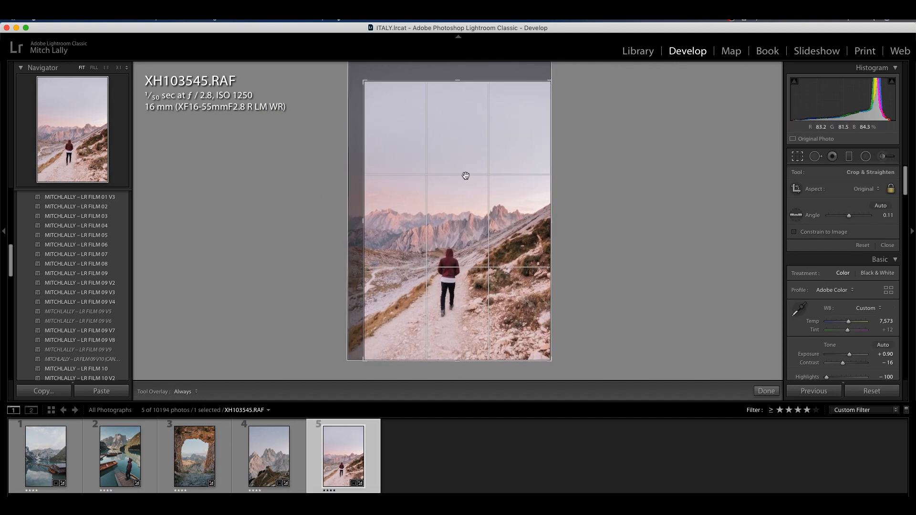
key("Return")
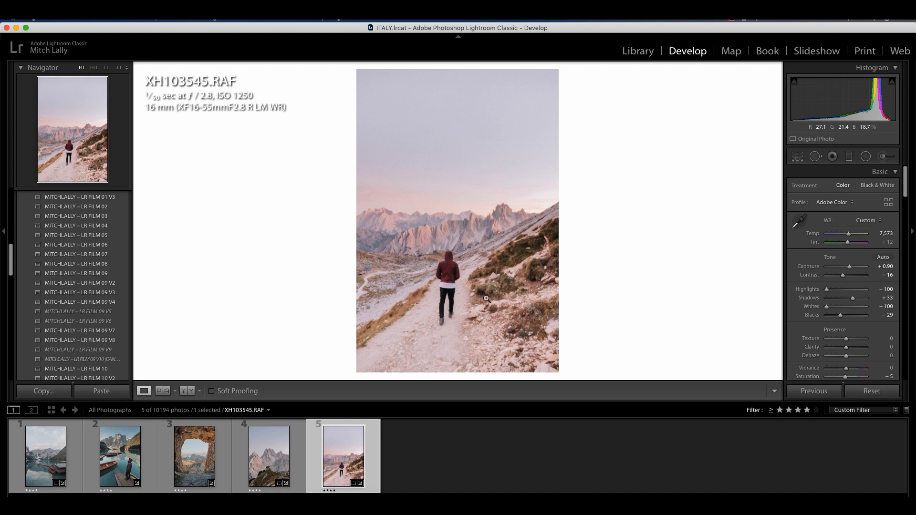
Step: Set the trail photo's tint to -17 and blacks to -26
left_click_drag(848, 242, 845, 242)
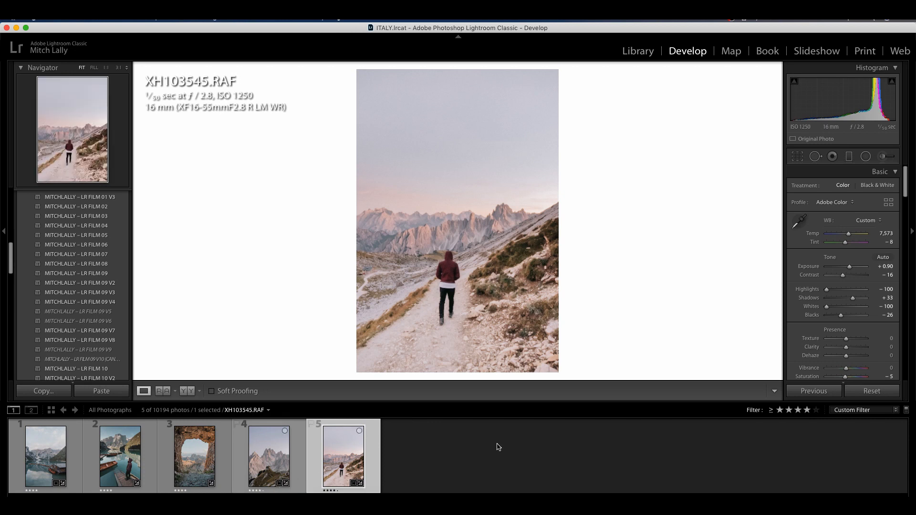
left_click_drag(846, 244, 847, 244)
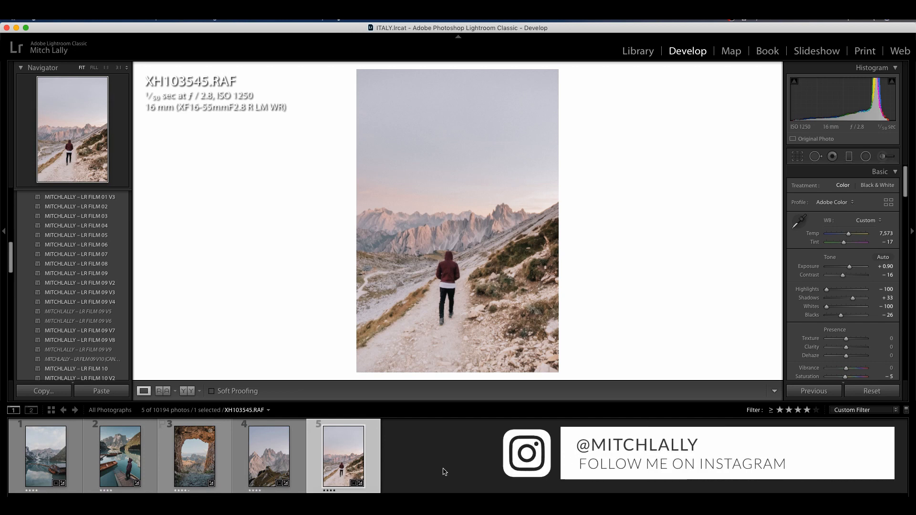
Step: Select the fourth photo of the mountain peaks and open its export settings
left_click(300, 477)
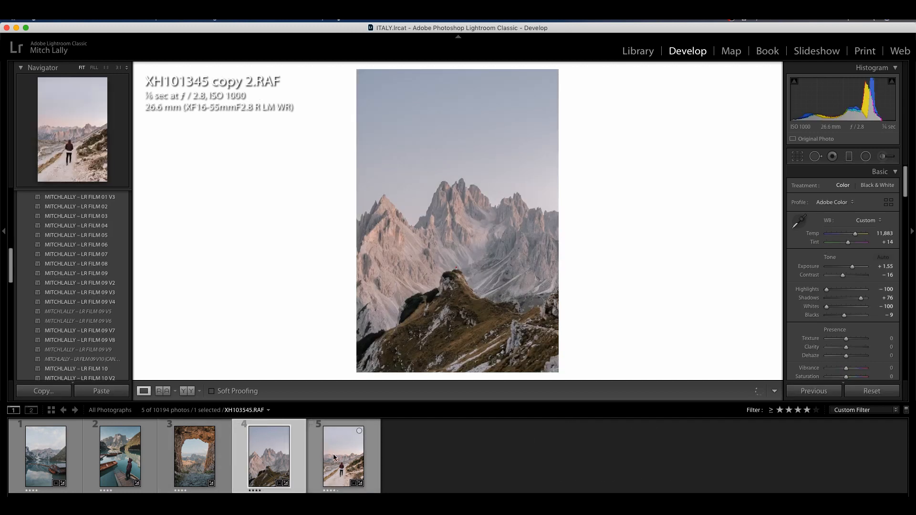
right_click(282, 457)
mouse_move(329, 454)
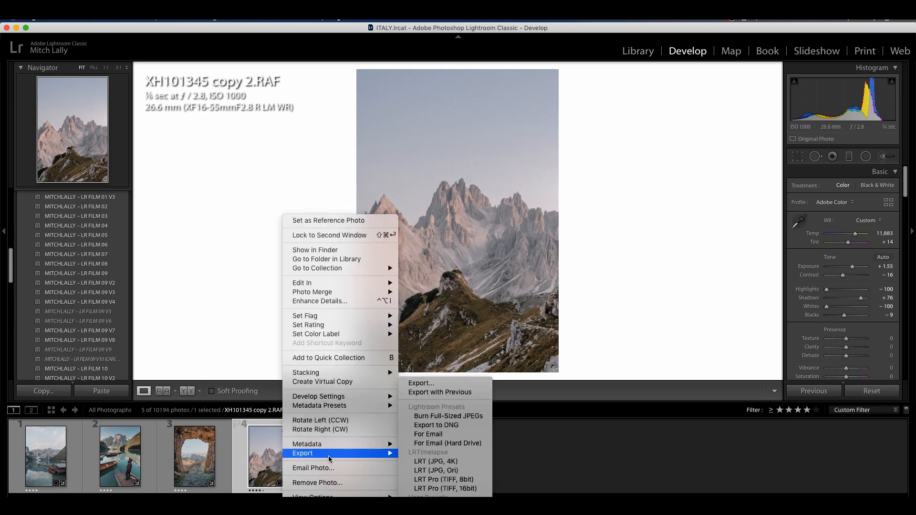
left_click(442, 383)
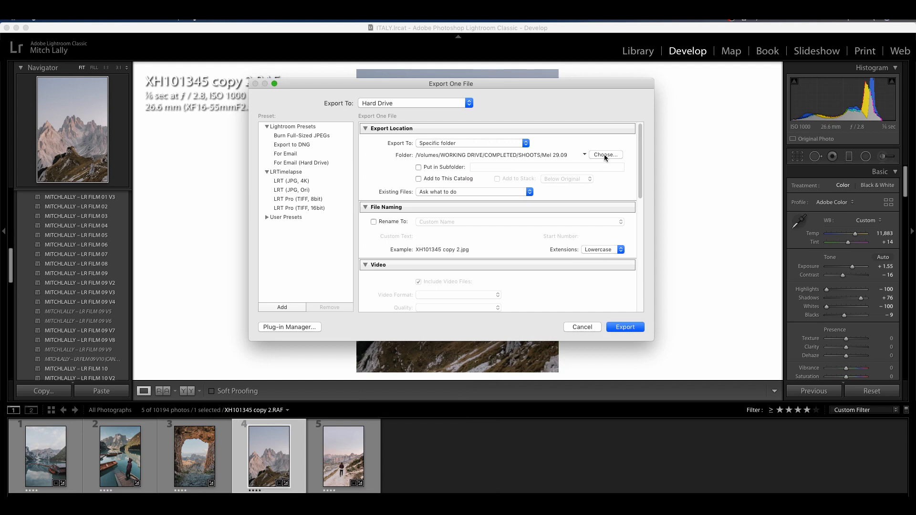
Step: Set the export folder to the Desktop and put the file in a subfolder named ITALY
left_click(605, 155)
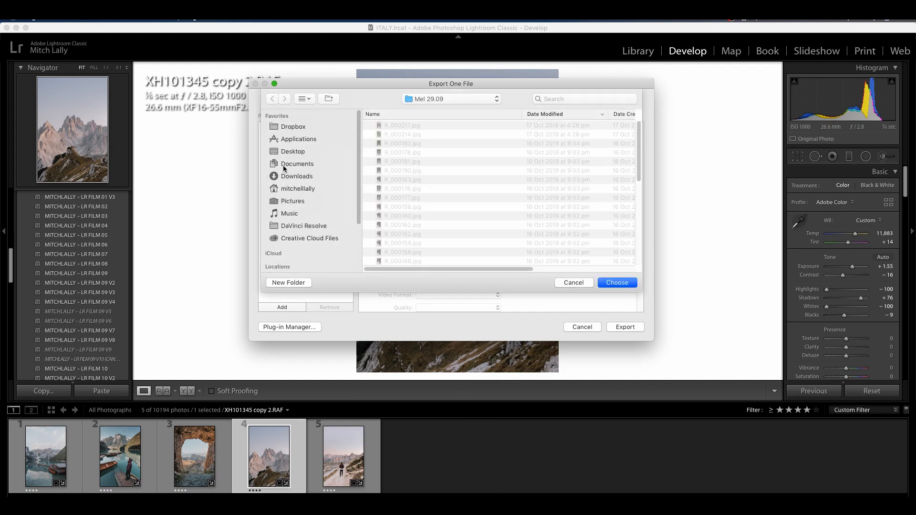
left_click(291, 152)
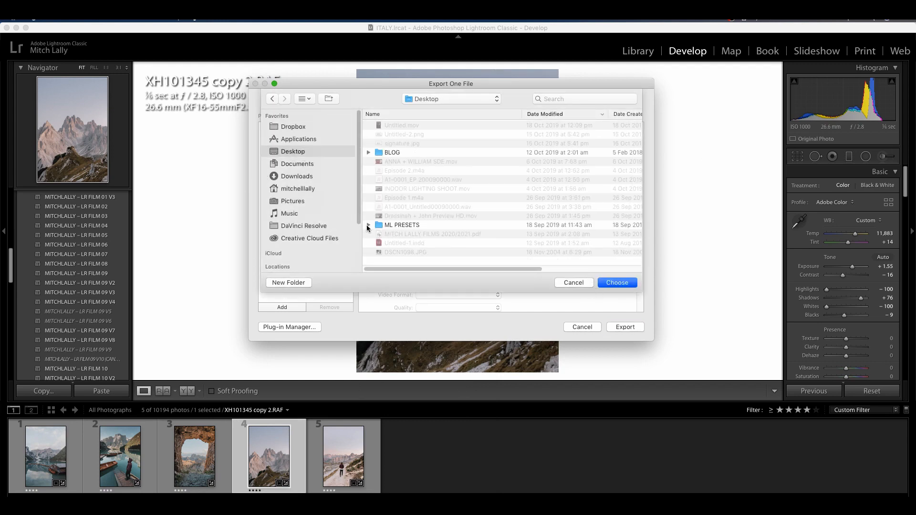
left_click(616, 283)
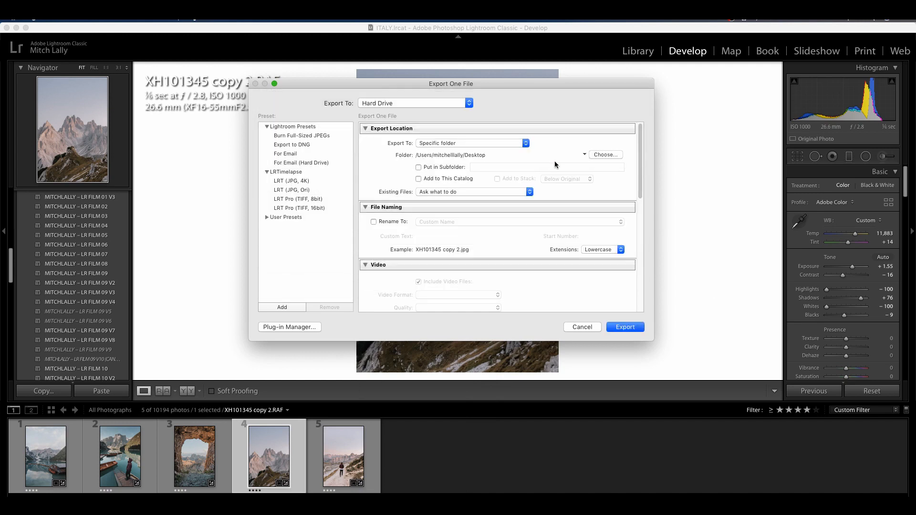
left_click(418, 168)
left_click(495, 167)
type("ITALY")
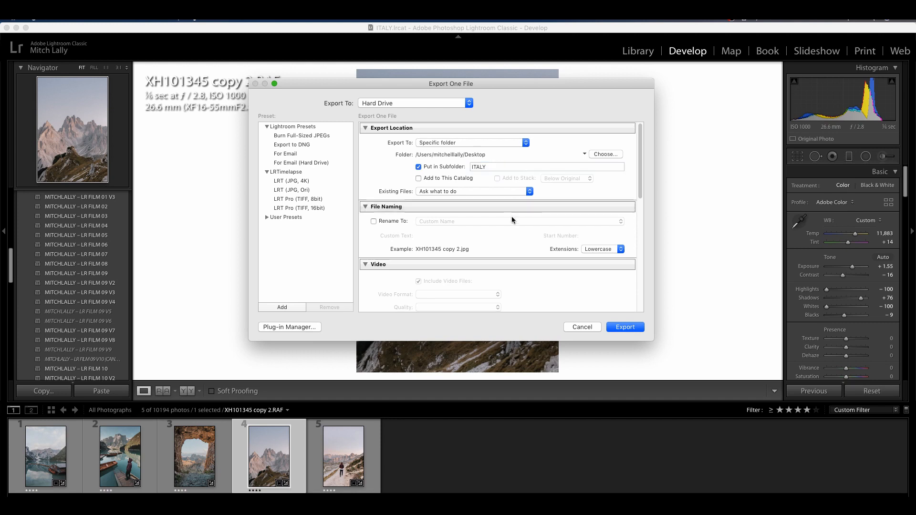
Step: Review the export's file naming, file settings, image sizing, output sharpening and metadata options for the mountain peaks photo
scroll(510, 220, "down", 2)
scroll(511, 218, "down", 2)
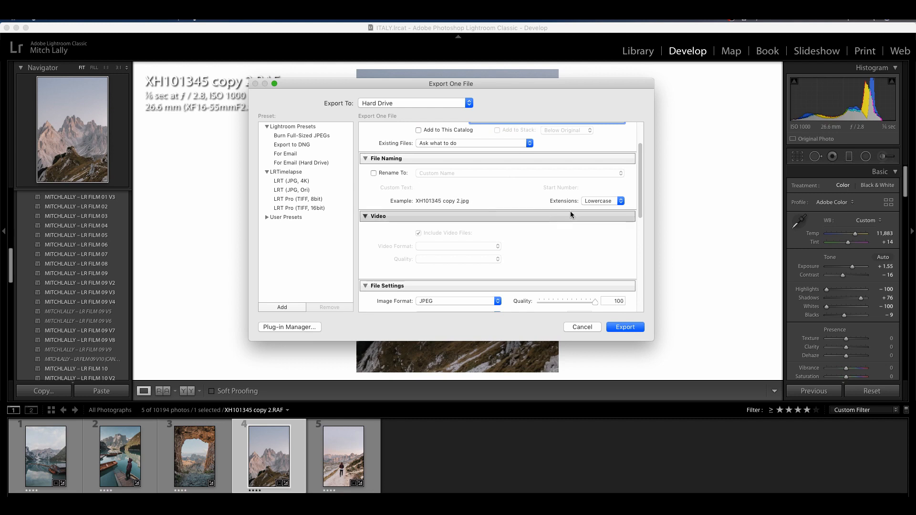
scroll(513, 213, "down", 2)
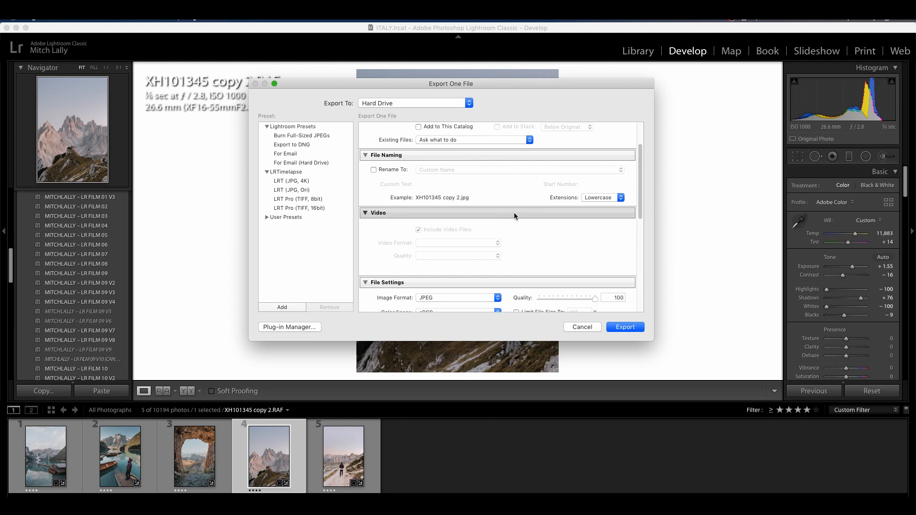
scroll(515, 213, "down", 4)
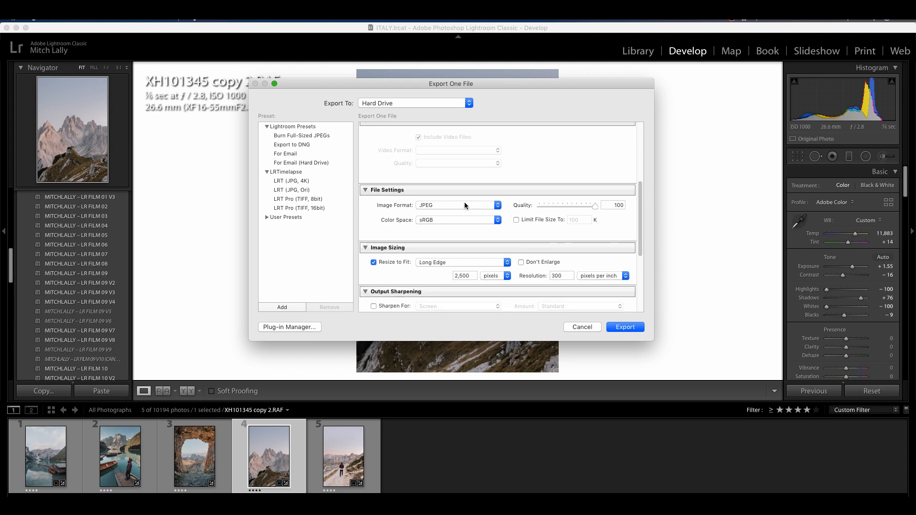
scroll(420, 272, "down", 1)
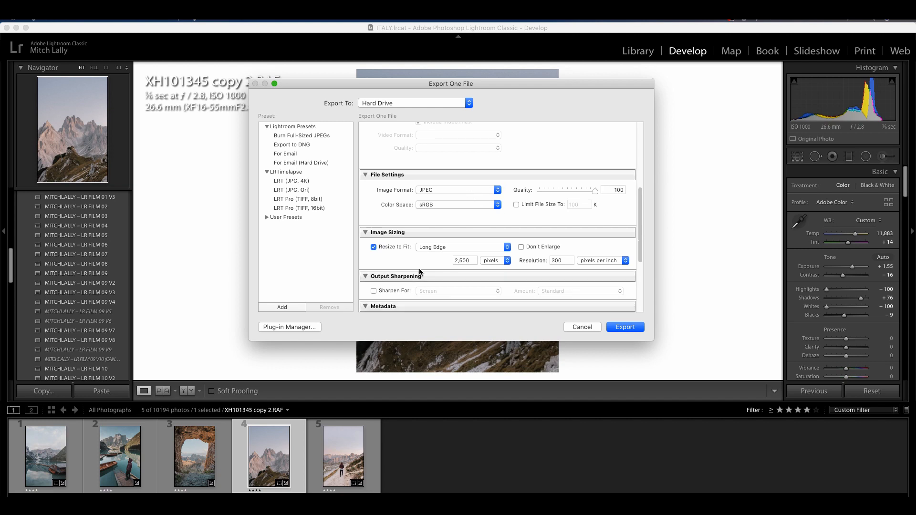
scroll(420, 272, "down", 1)
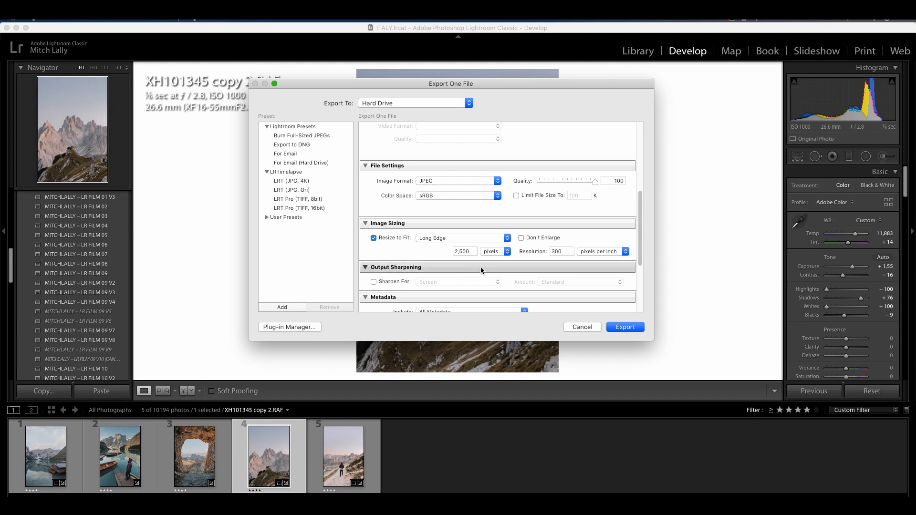
scroll(470, 269, "down", 1)
scroll(466, 267, "down", 3)
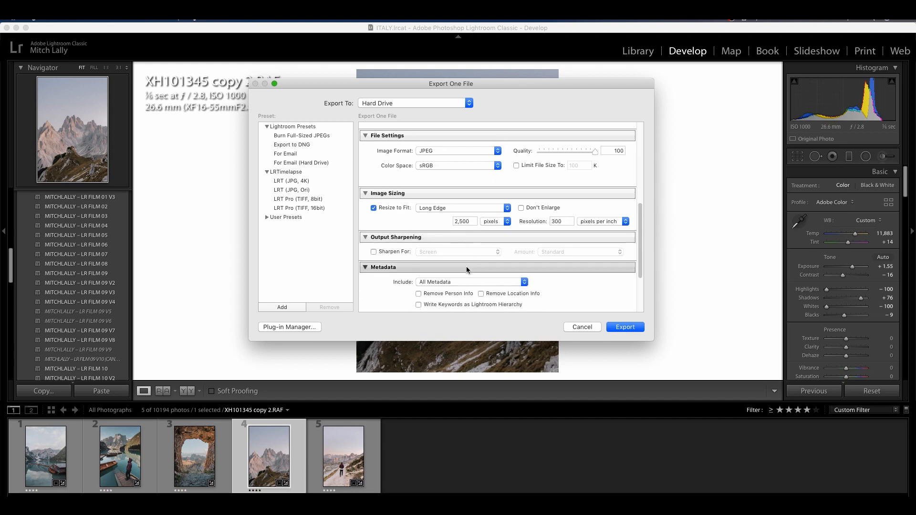
Step: Recheck the image sizing and file settings and export the mountain peaks photo
scroll(468, 257, "up", 4)
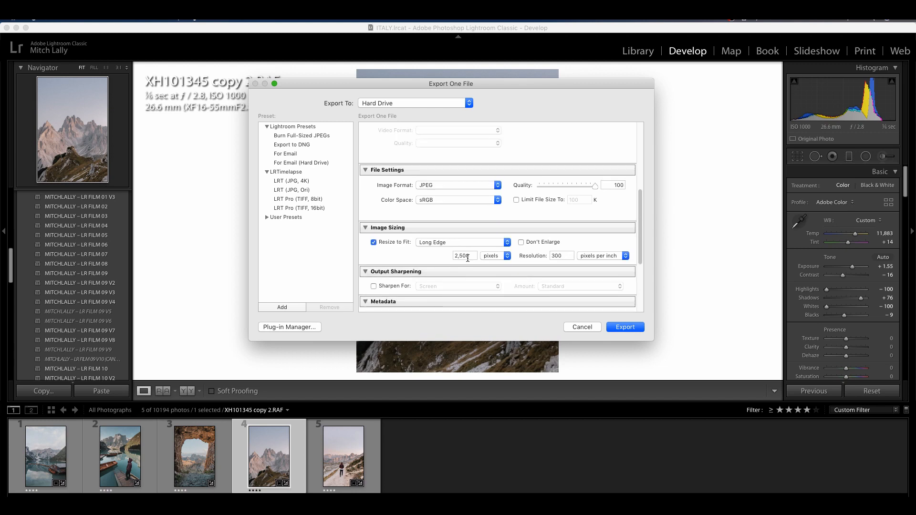
scroll(547, 253, "down", 10)
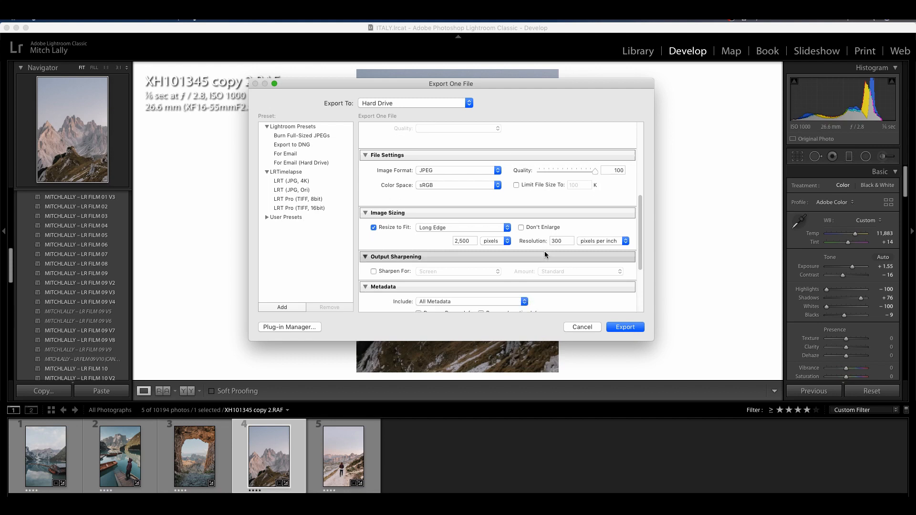
scroll(547, 253, "up", 10)
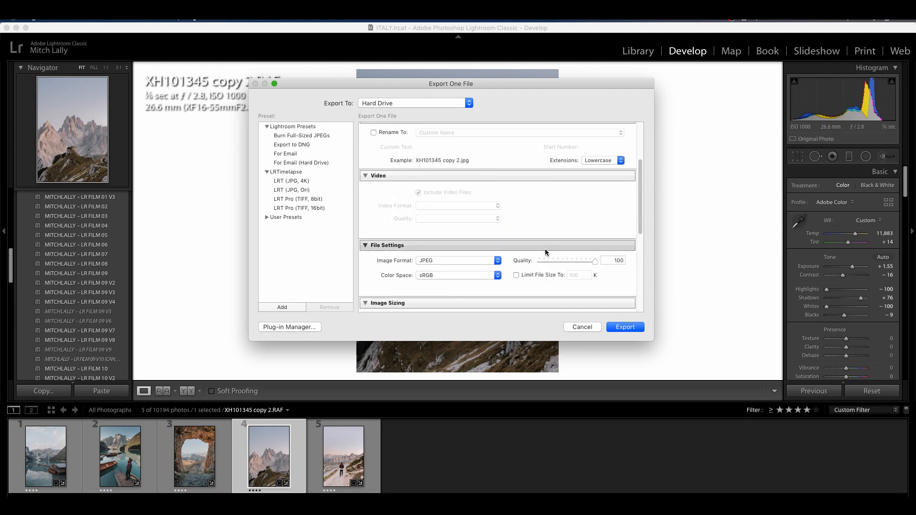
left_click(624, 326)
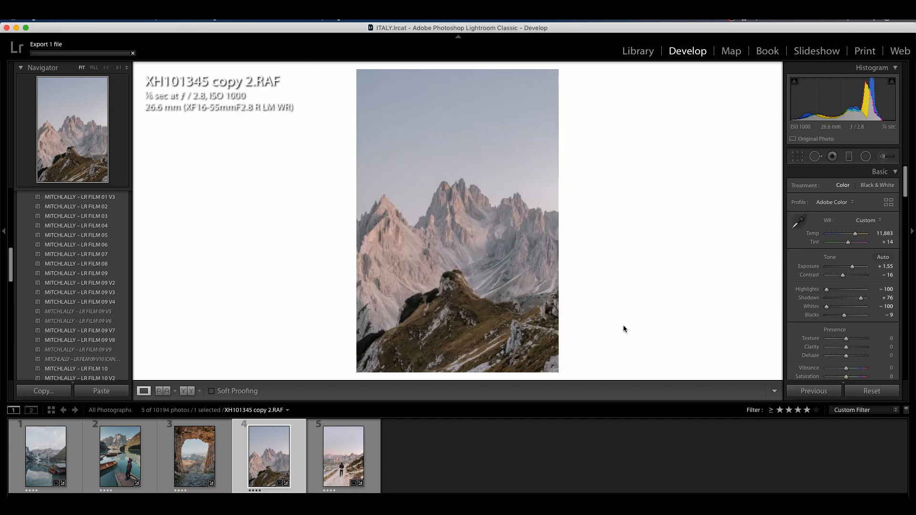